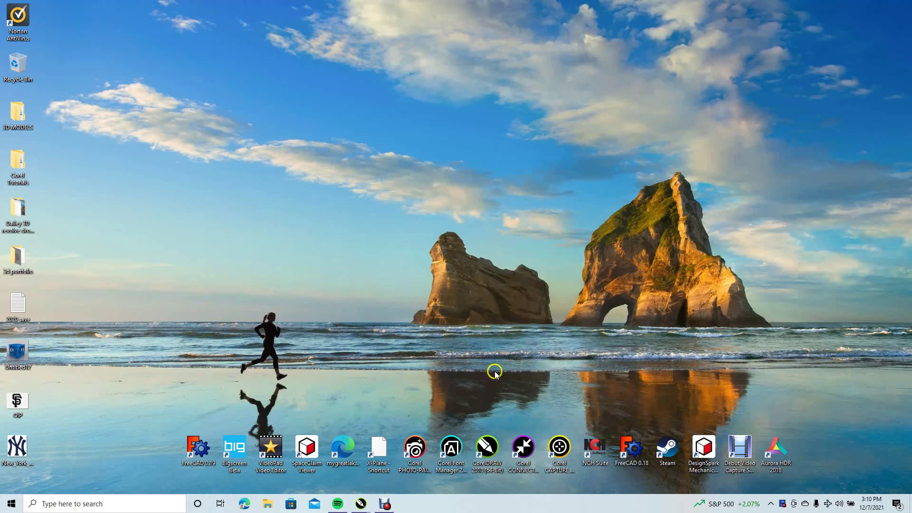
# Launch DesignSpark Mechanical from its desktop icon, opening an empty Design1
pyautogui.click(706, 444)
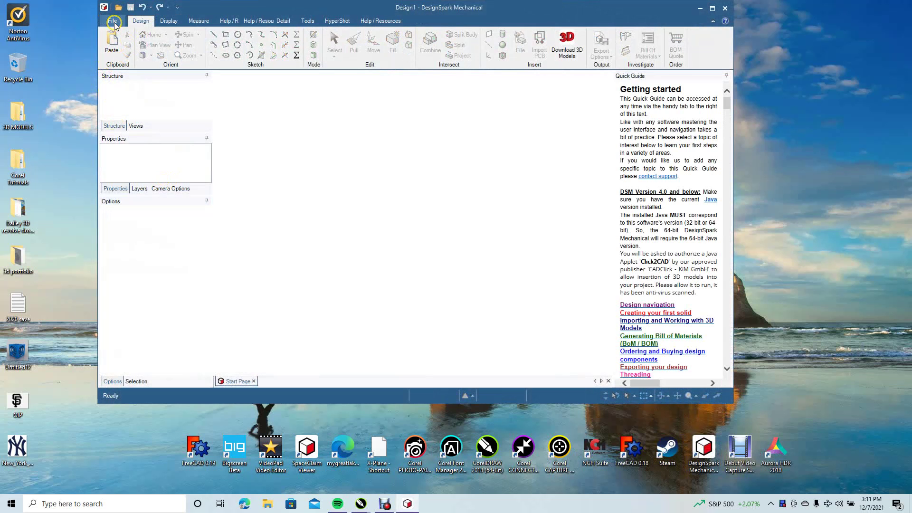
# Create a new blank design, Design2, and adjust the sketch grid display
pyautogui.click(114, 22)
pyautogui.moveTo(125, 38)
pyautogui.click(181, 51)
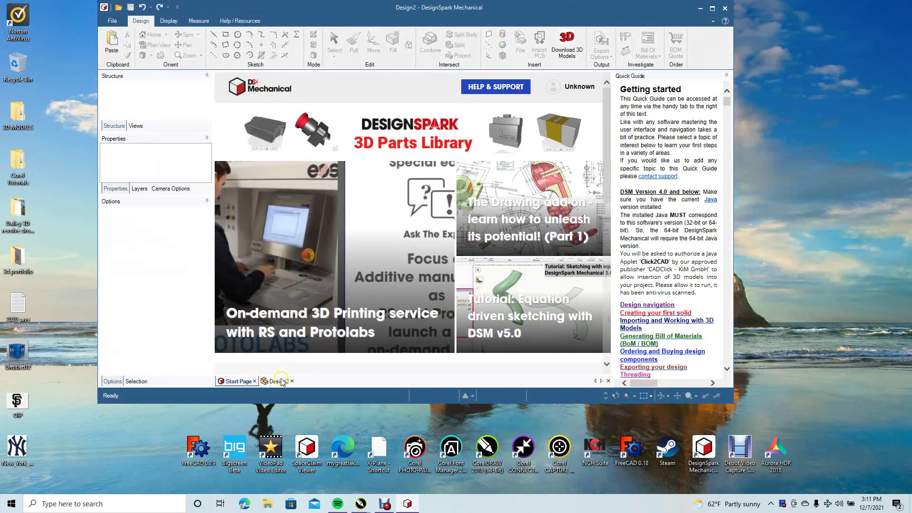
pyautogui.click(278, 381)
pyautogui.click(440, 365)
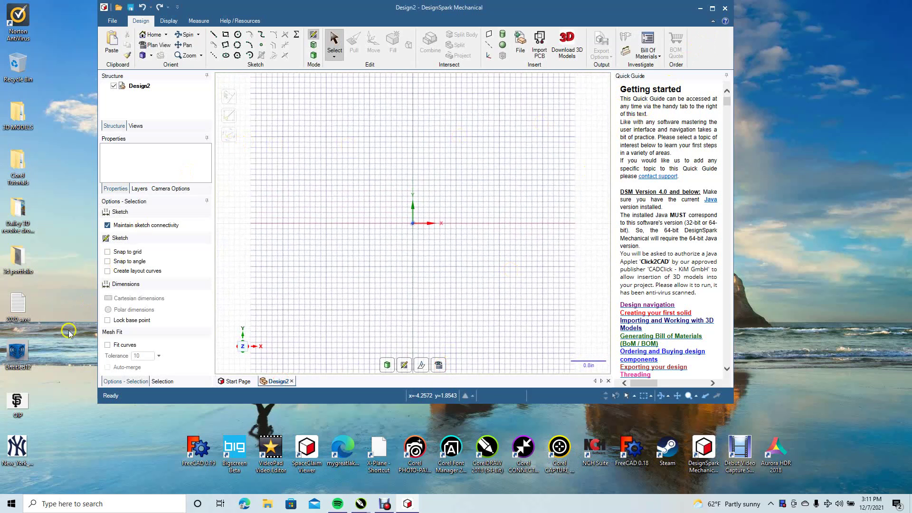
# Try importing the OIP logo, dismiss the unknown-file-type error, and open OIP in Paint
pyautogui.moveTo(17, 403); pyautogui.dragTo(407, 221)
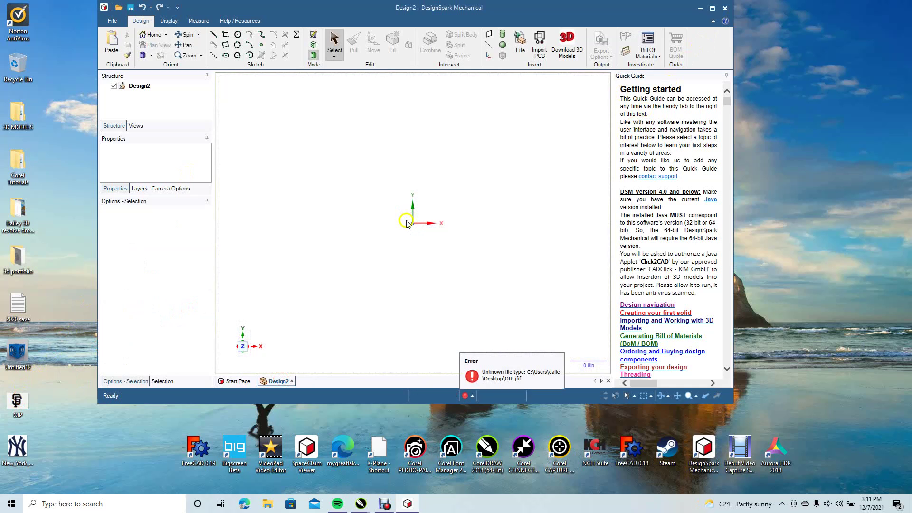
pyautogui.click(51, 392)
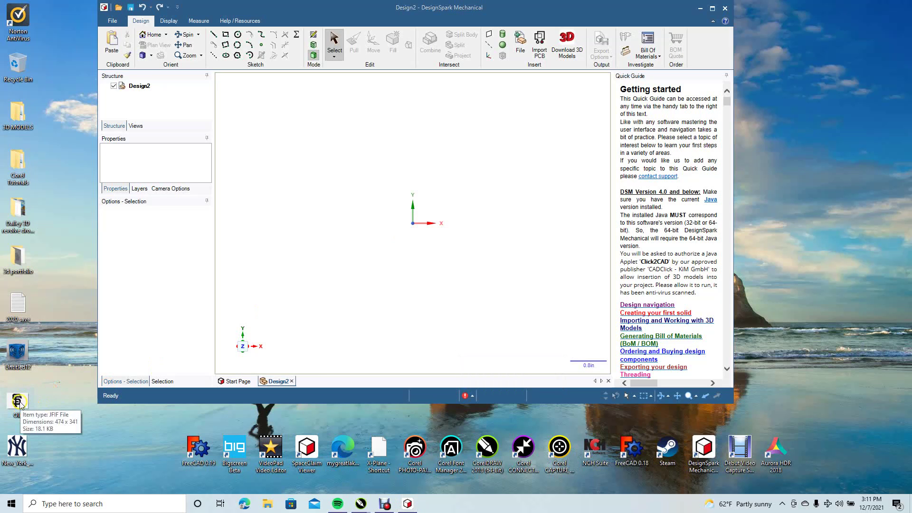
pyautogui.click(12, 503)
pyautogui.click(63, 502)
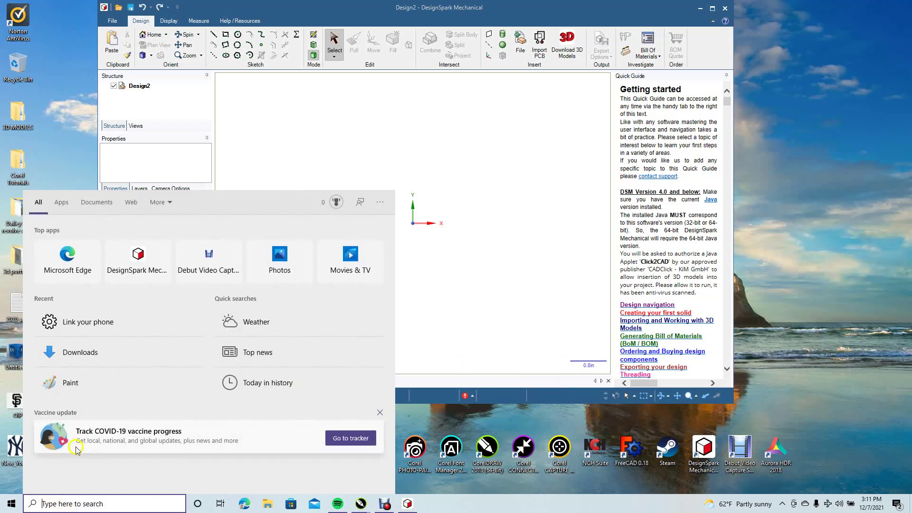
pyautogui.click(90, 381)
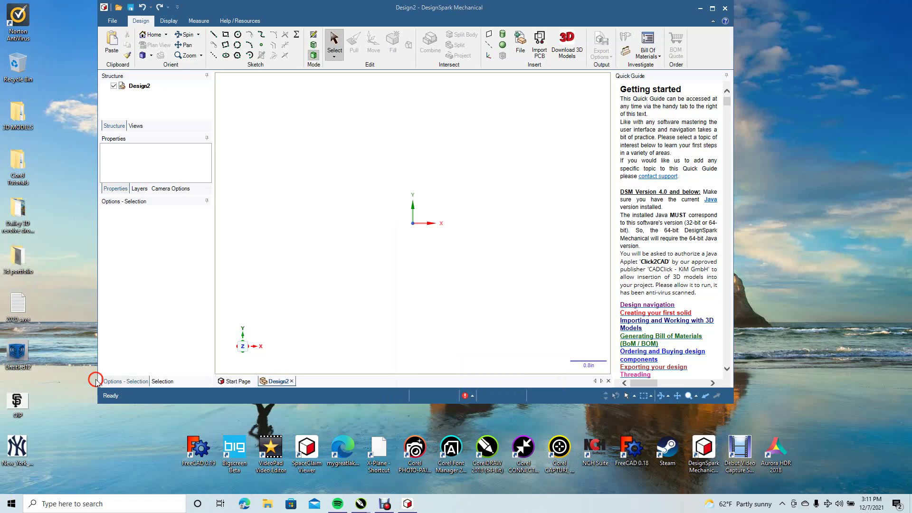
pyautogui.moveTo(22, 401)
pyautogui.mouseDown()
pyautogui.moveTo(32, 416)
pyautogui.moveTo(359, 215)
pyautogui.mouseUp()
# Save the logo from Paint as the JPEG 'OIP new' on the Desktop, then close Paint
pyautogui.click(186, 32)
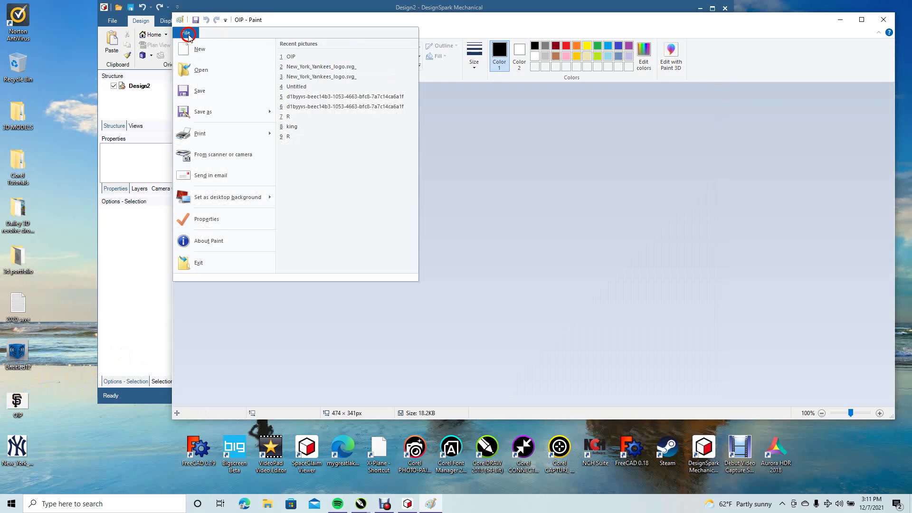
pyautogui.click(210, 111)
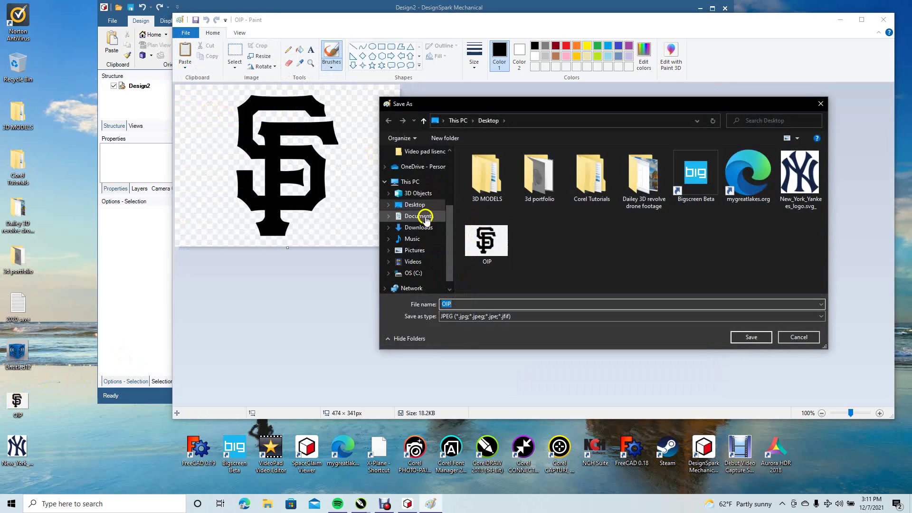
pyautogui.click(459, 307)
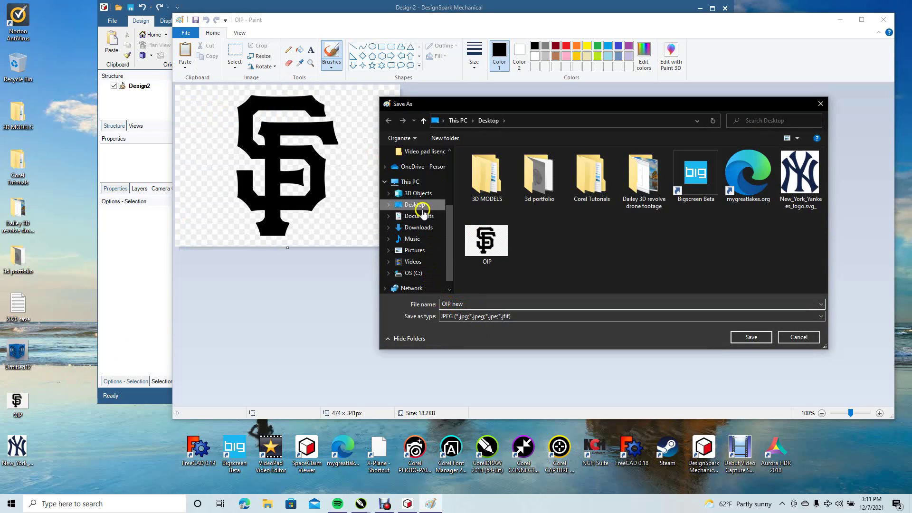
pyautogui.click(752, 337)
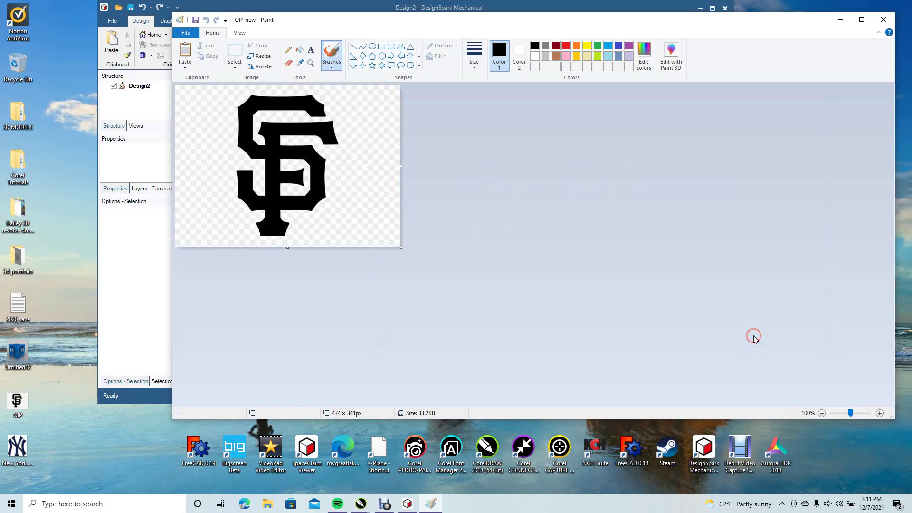
pyautogui.click(887, 18)
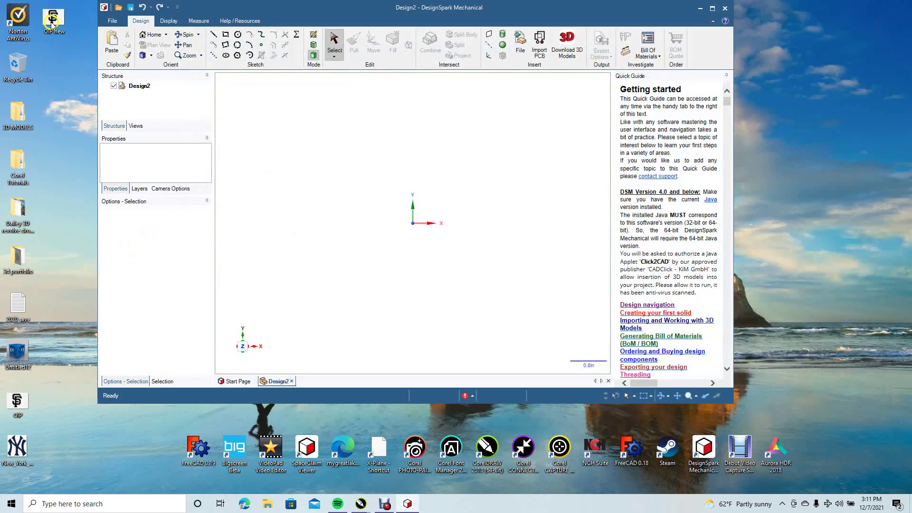
# Insert the 'OIP new' logo image at the origin of Design2 and maximize the window
pyautogui.moveTo(52, 21); pyautogui.dragTo(358, 81)
pyautogui.click(333, 42)
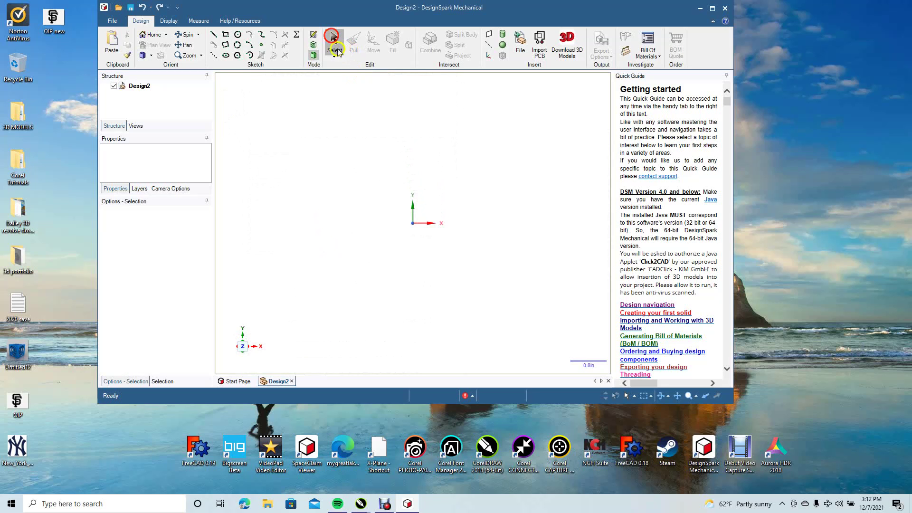
pyautogui.click(55, 18)
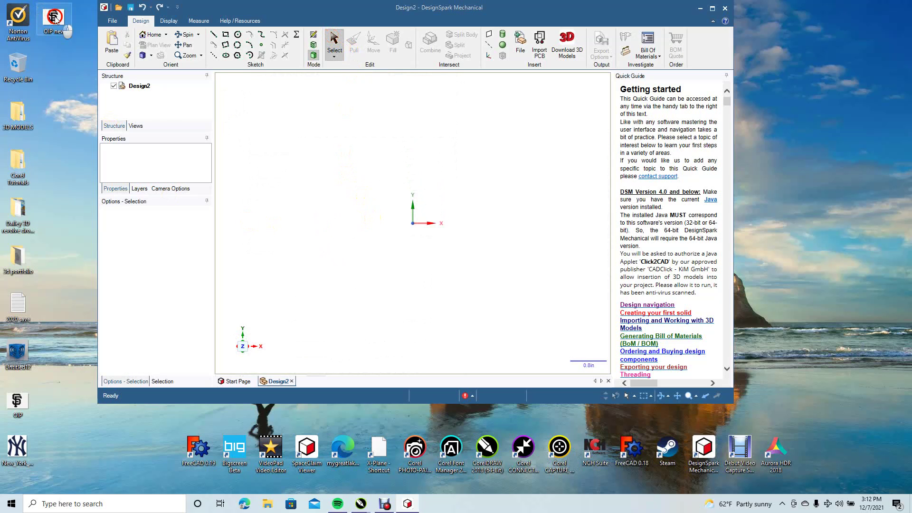
pyautogui.moveTo(55, 19); pyautogui.dragTo(424, 224)
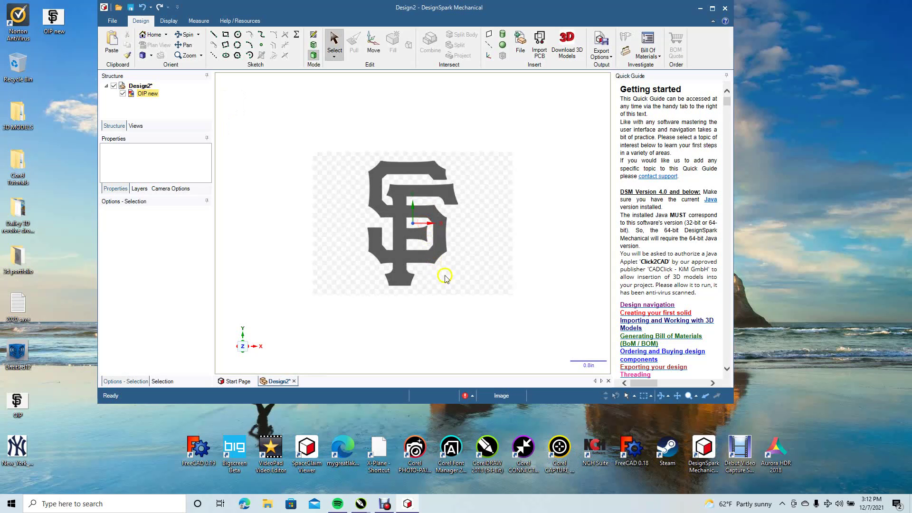
pyautogui.click(548, 256)
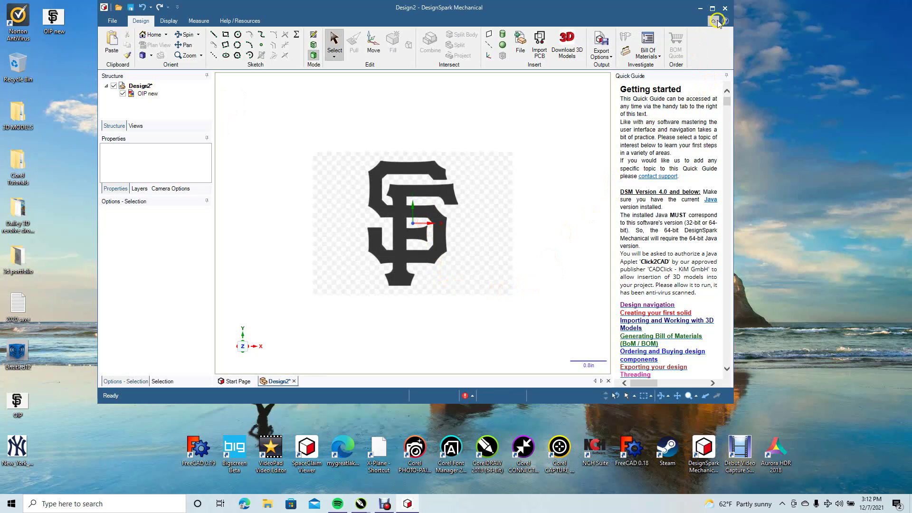
pyautogui.click(713, 8)
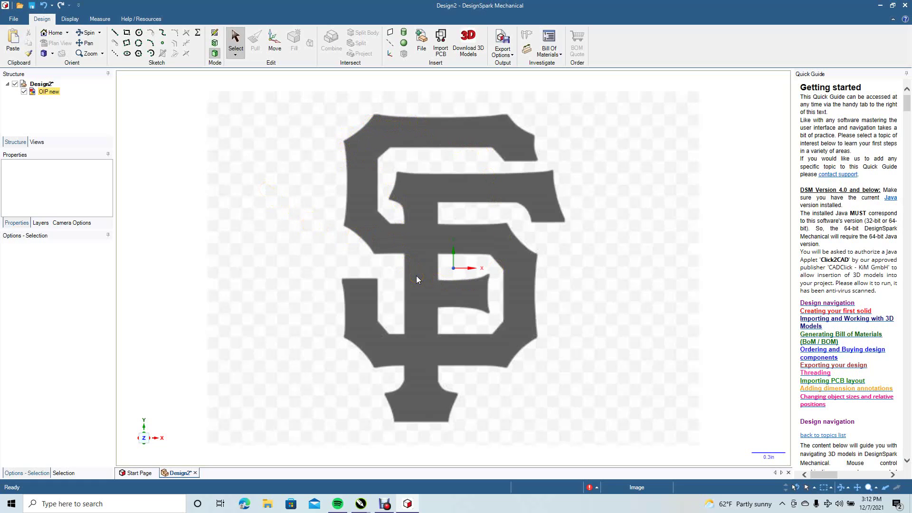
# Draw a trial vertical line through the logo's stem, then undo it
pyautogui.click(115, 34)
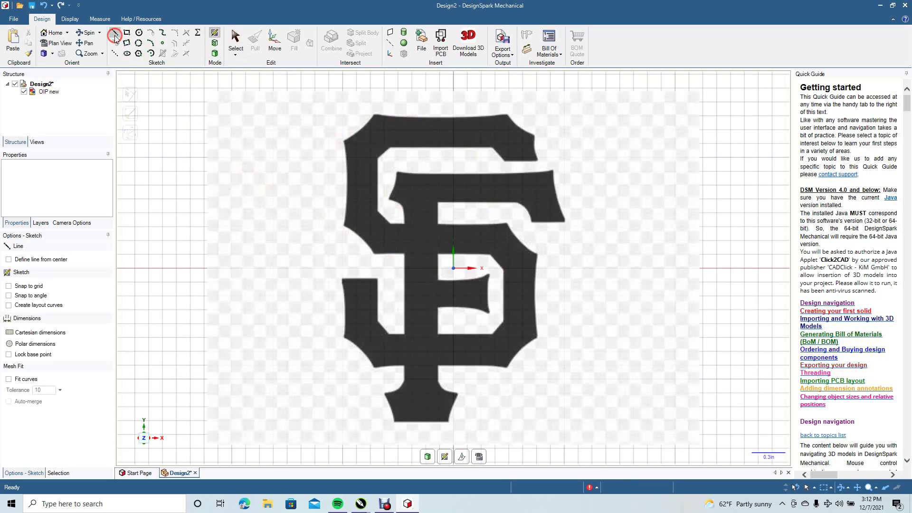
pyautogui.click(438, 202)
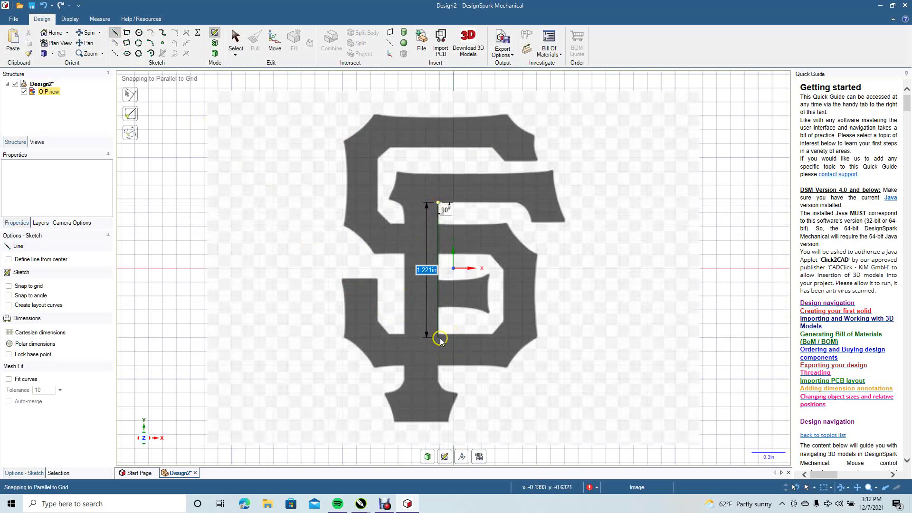
pyautogui.moveTo(440, 339); pyautogui.dragTo(438, 224)
pyautogui.moveTo(438, 224); pyautogui.dragTo(438, 378)
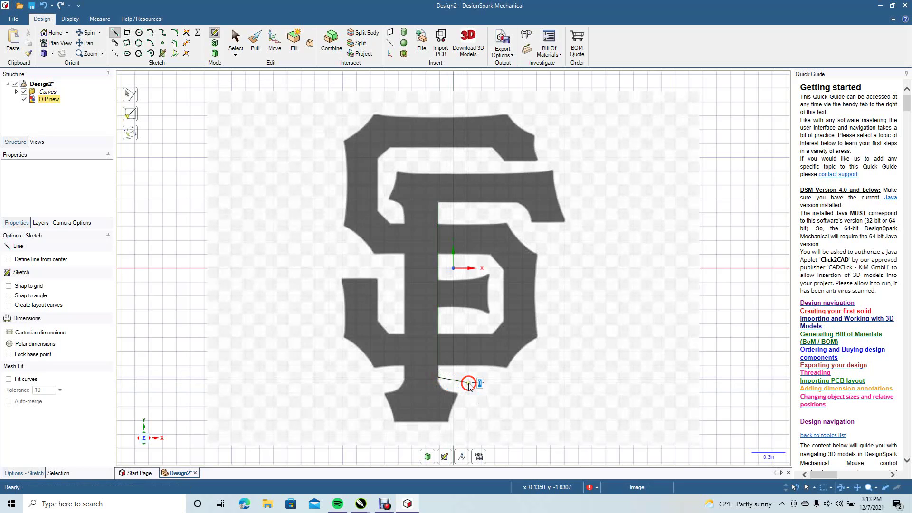
pyautogui.press('Escape')
pyautogui.hotkey('ctrl', 'z')
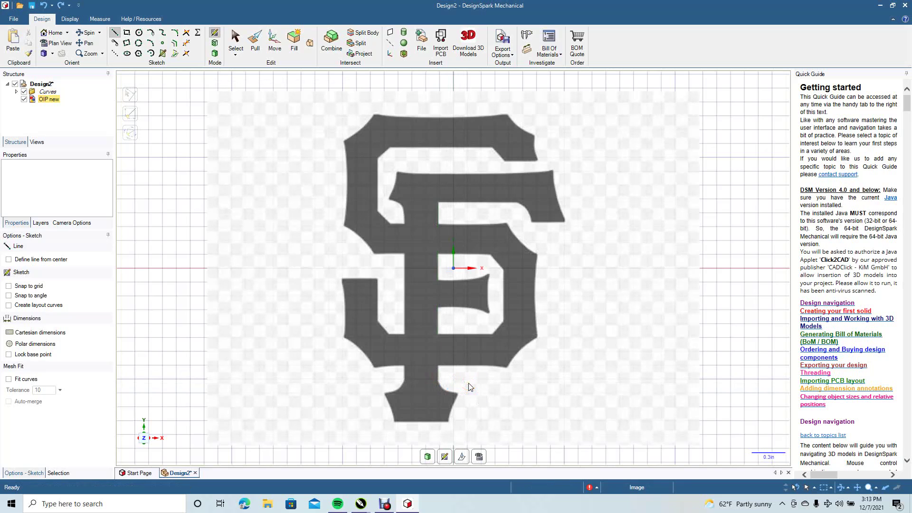
pyautogui.click(433, 307)
# Draw three-point arcs tracing the logo's left edge and its top edge
pyautogui.click(151, 43)
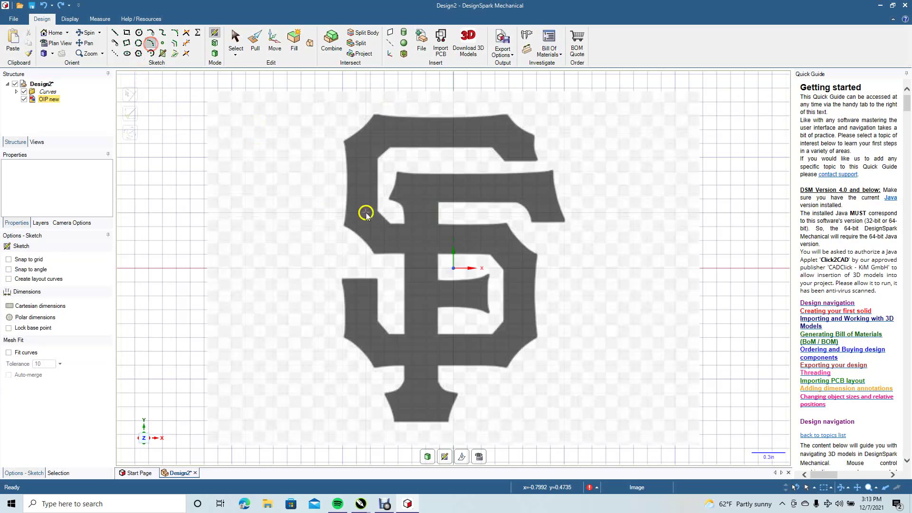
pyautogui.click(343, 141)
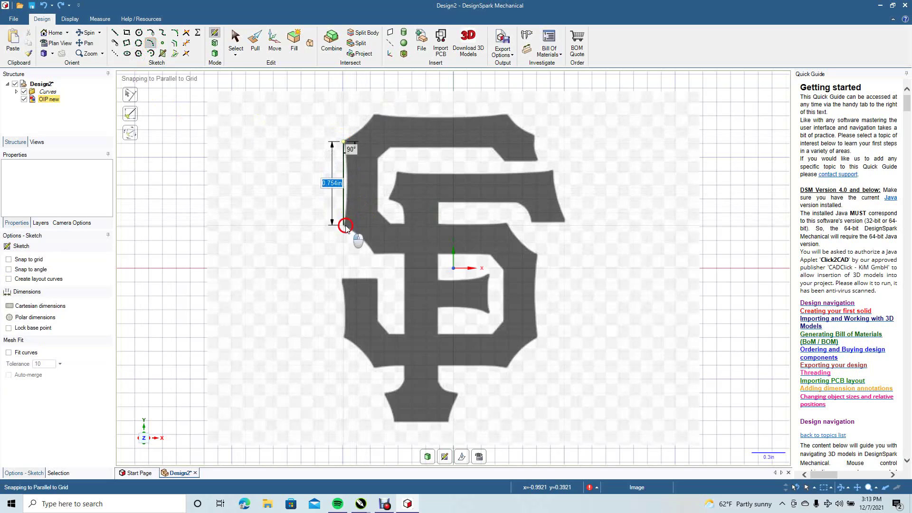
pyautogui.click(344, 226)
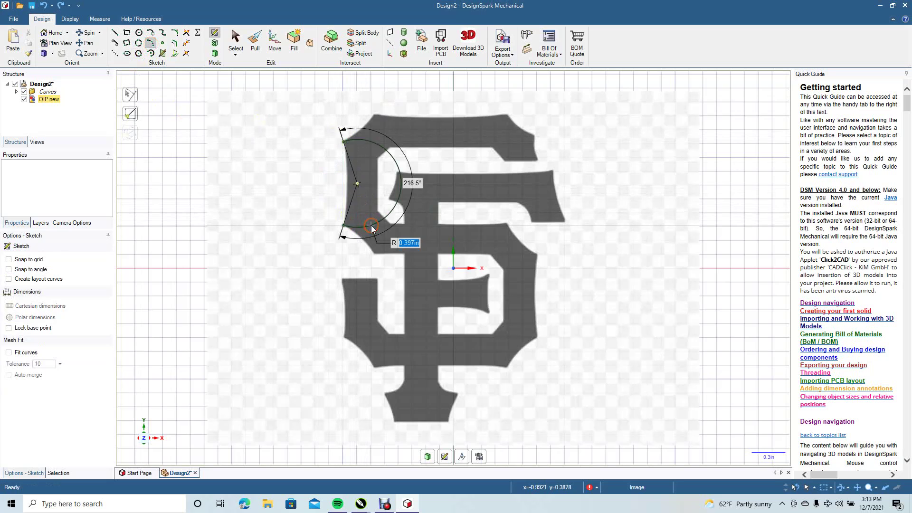
pyautogui.click(349, 195)
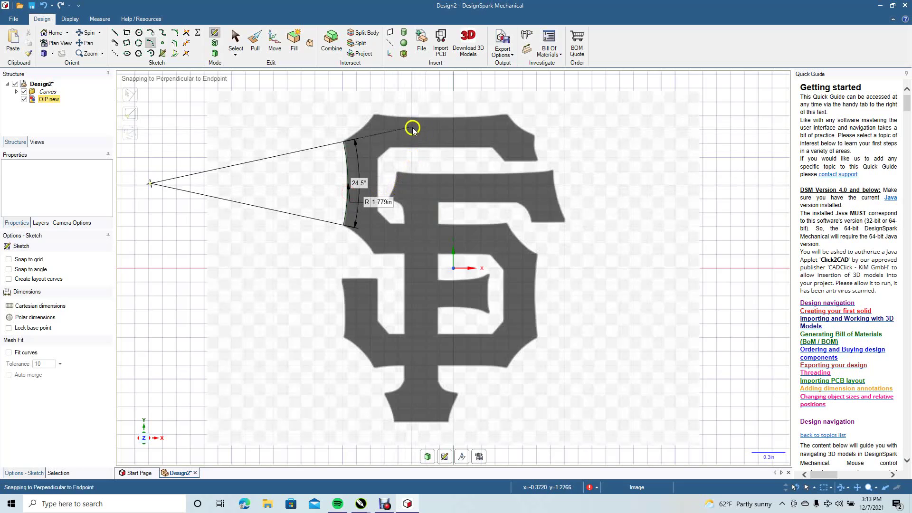
pyautogui.click(375, 113)
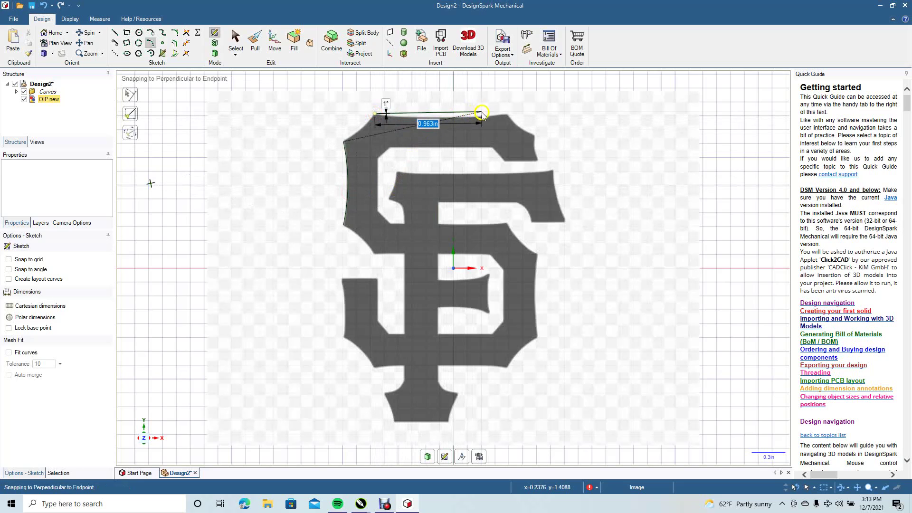
pyautogui.click(507, 115)
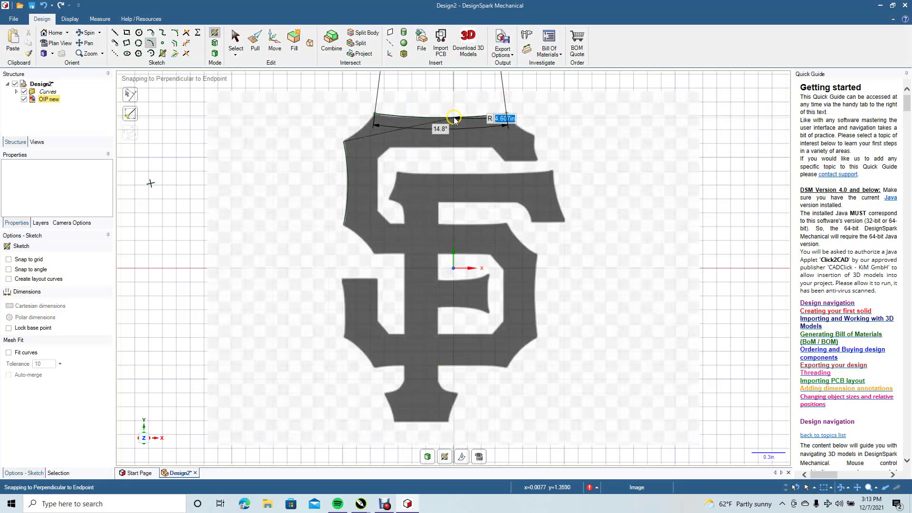
pyautogui.click(452, 118)
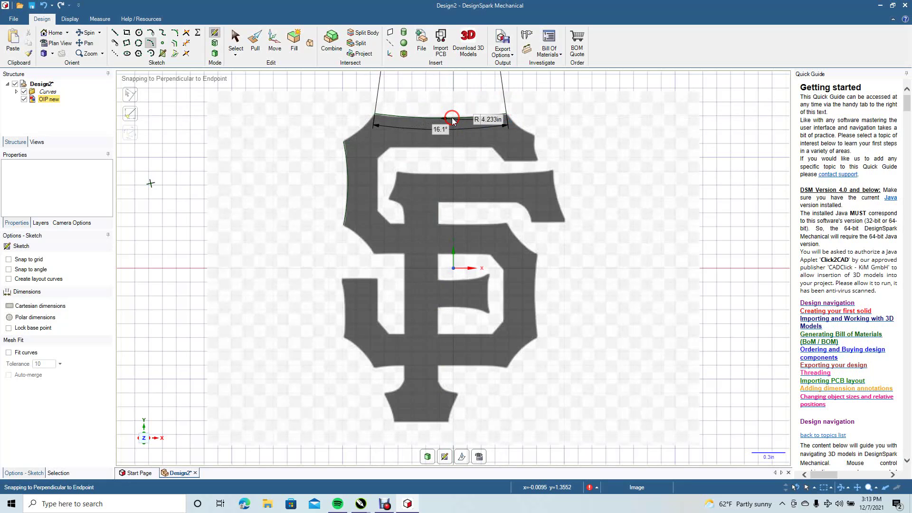
pyautogui.press('Escape')
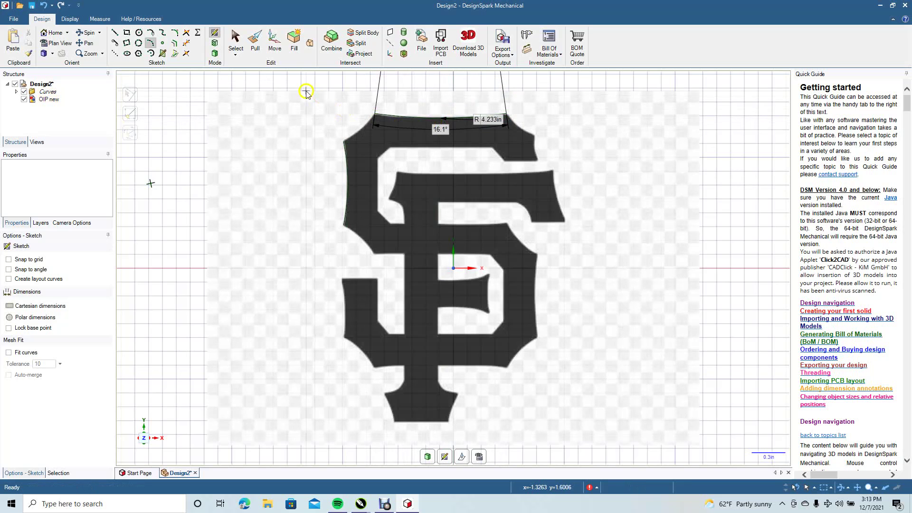
pyautogui.click(238, 42)
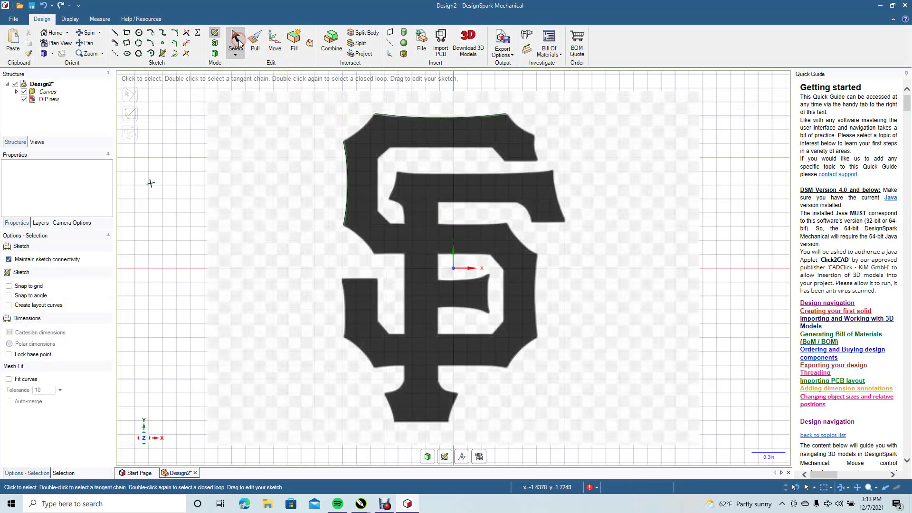
# Add a tangent arc rounding the upper-left corner and an arc down the left side
pyautogui.click(151, 43)
pyautogui.click(375, 116)
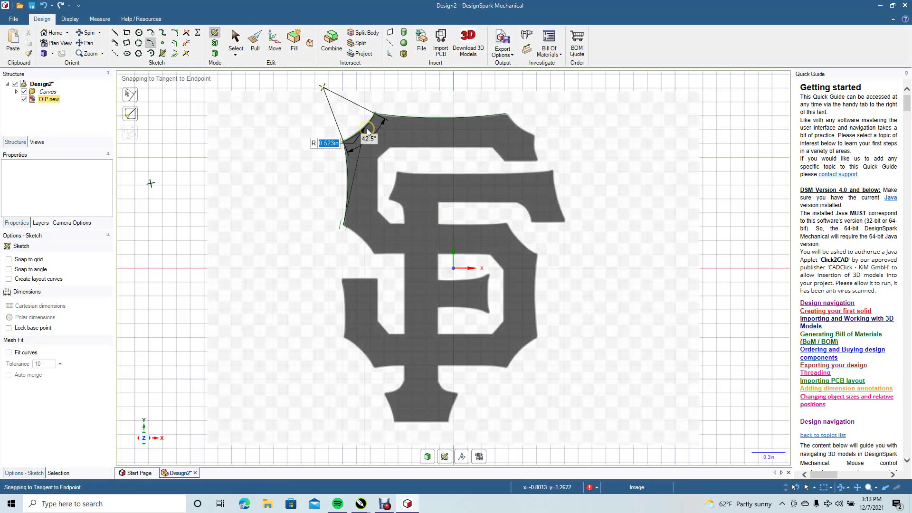
pyautogui.click(366, 127)
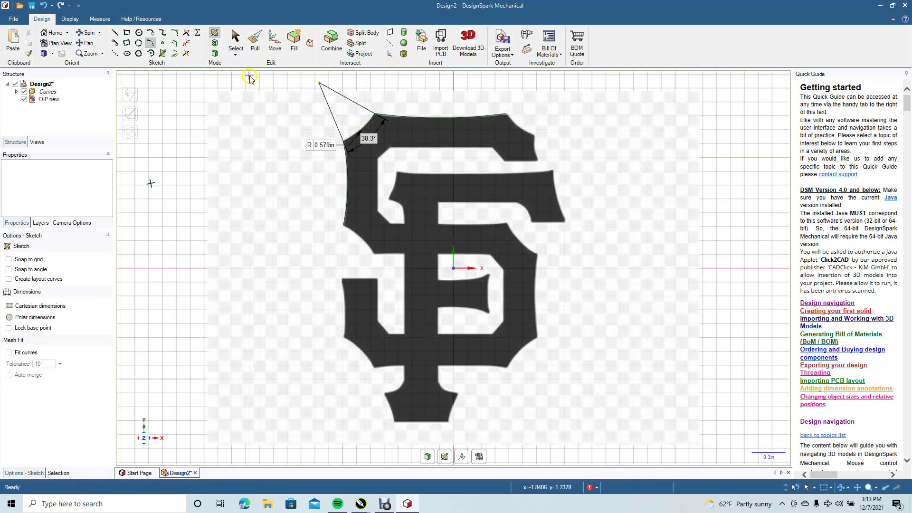
pyautogui.click(235, 42)
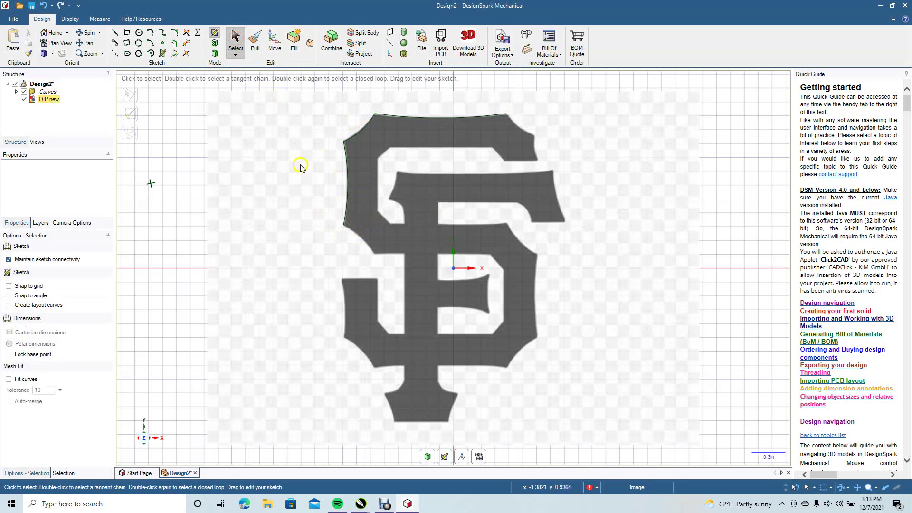
pyautogui.click(213, 47)
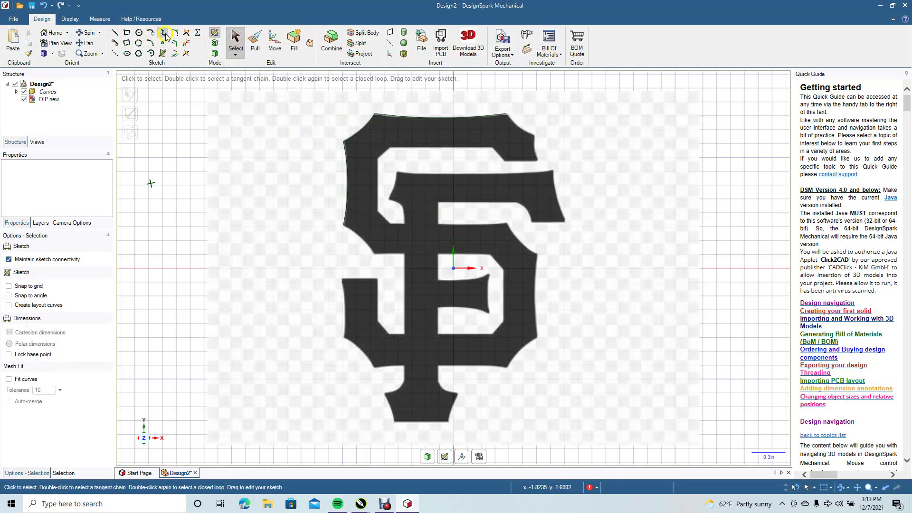
pyautogui.click(150, 43)
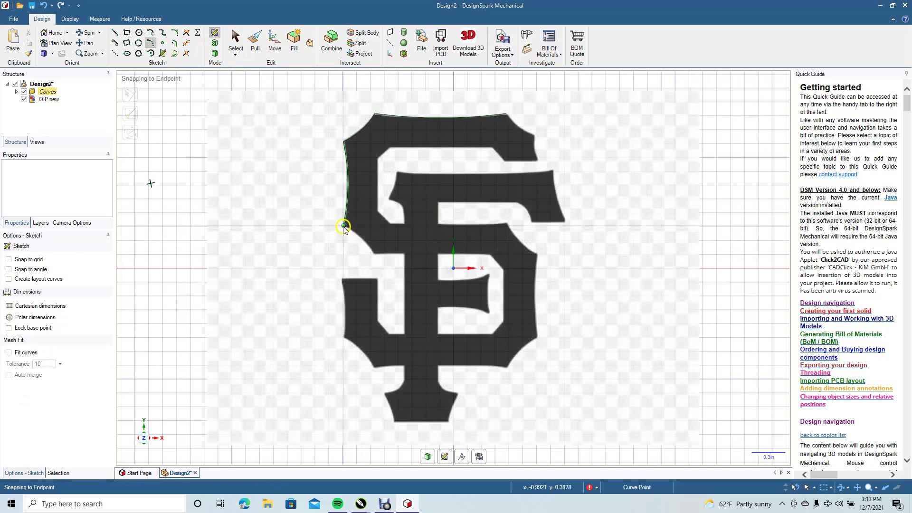
pyautogui.click(344, 226)
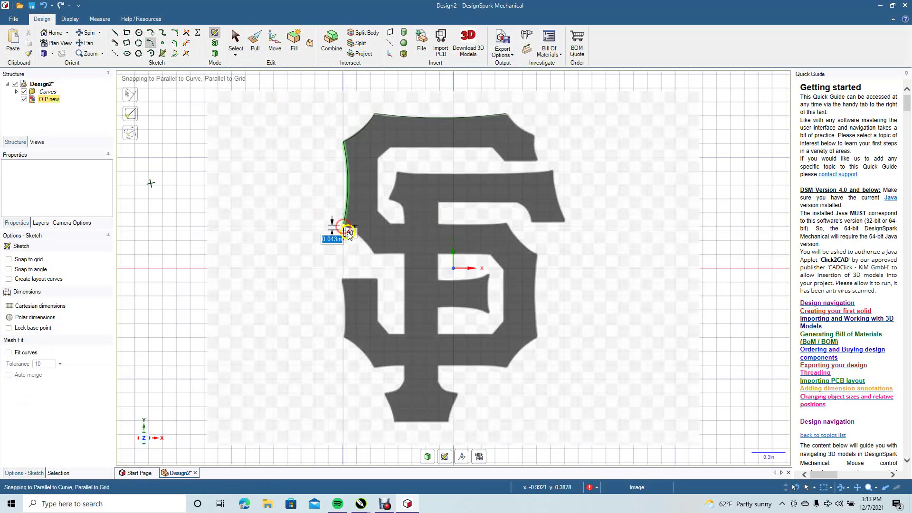
pyautogui.click(376, 256)
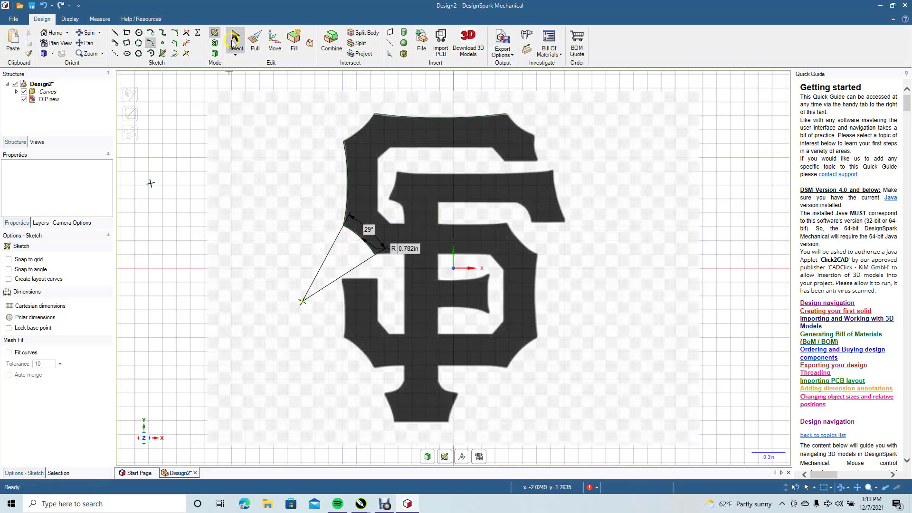
pyautogui.click(235, 40)
# Trace the S's middle with connected lines: 1.020 in across, down the right, along the bottom, up the stem
pyautogui.click(114, 33)
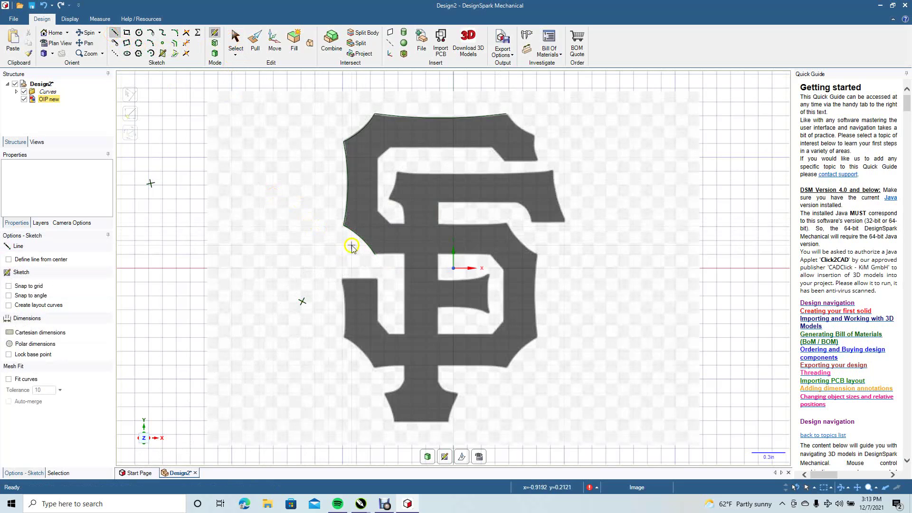
pyautogui.click(375, 255)
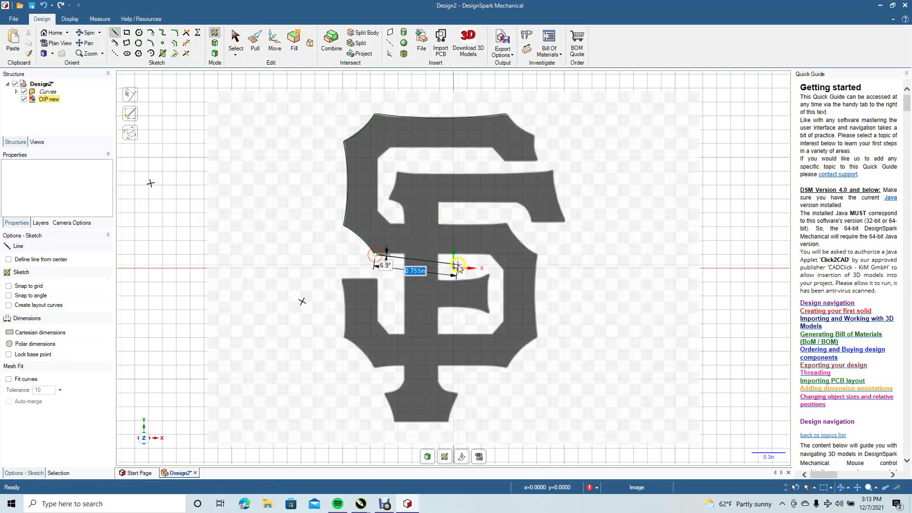
pyautogui.click(489, 254)
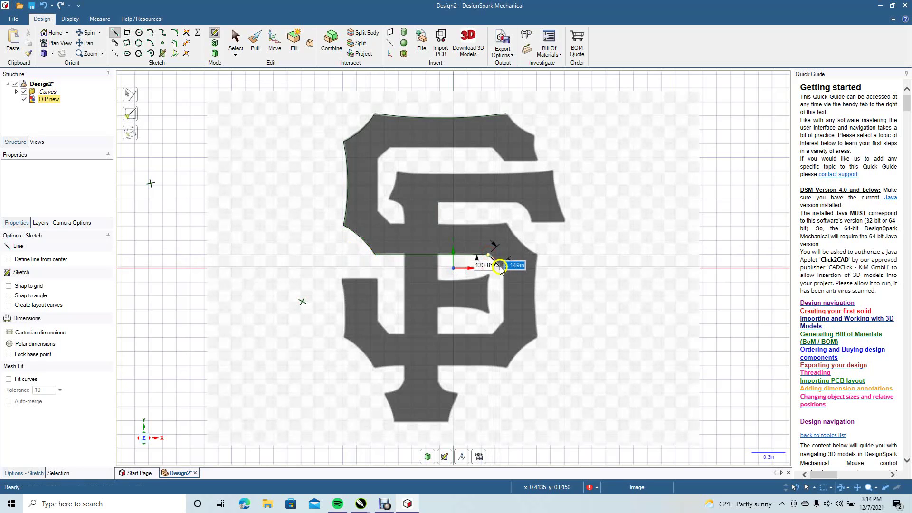
pyautogui.click(502, 268)
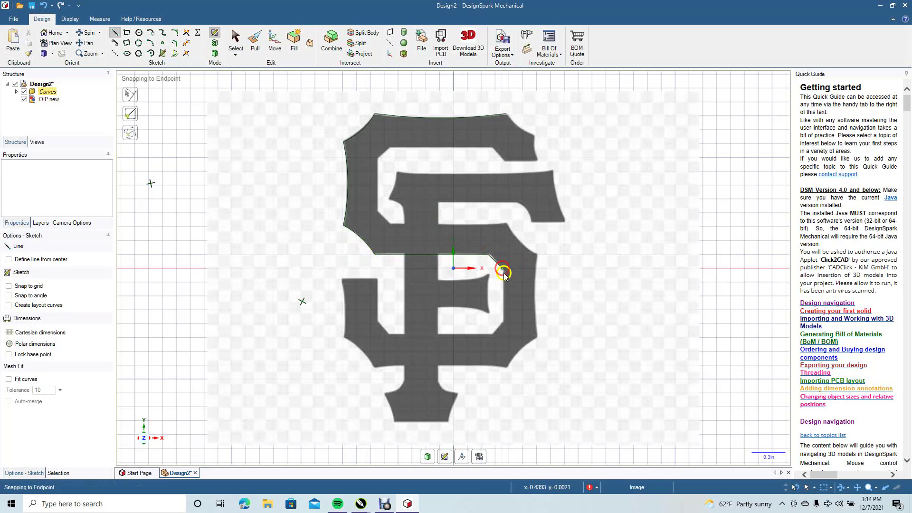
pyautogui.click(504, 322)
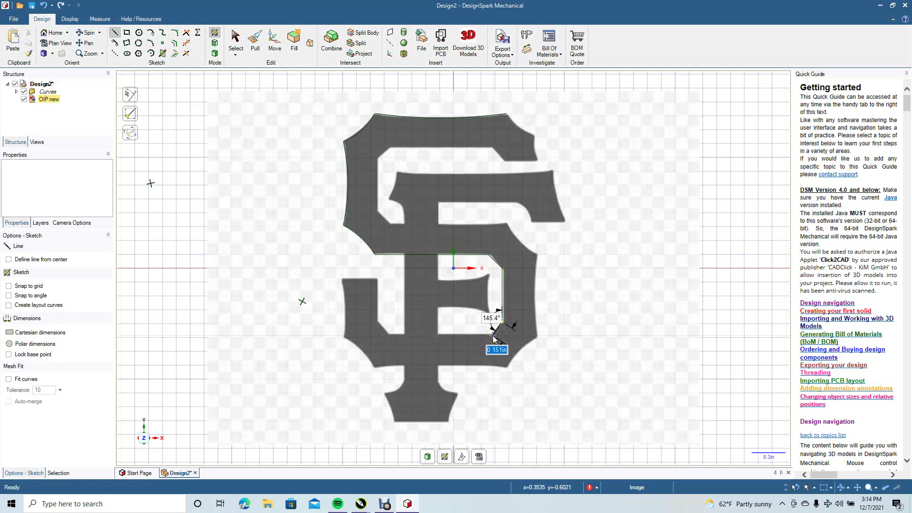
pyautogui.click(492, 335)
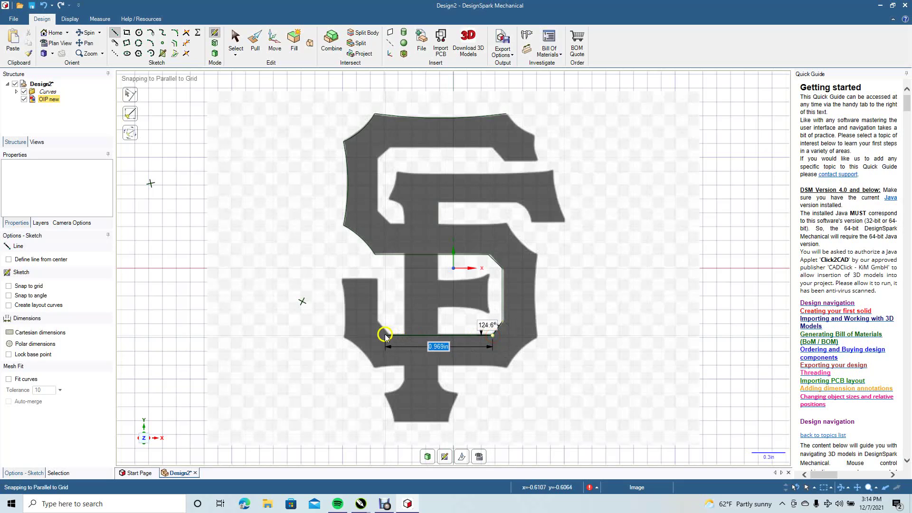
pyautogui.click(389, 335)
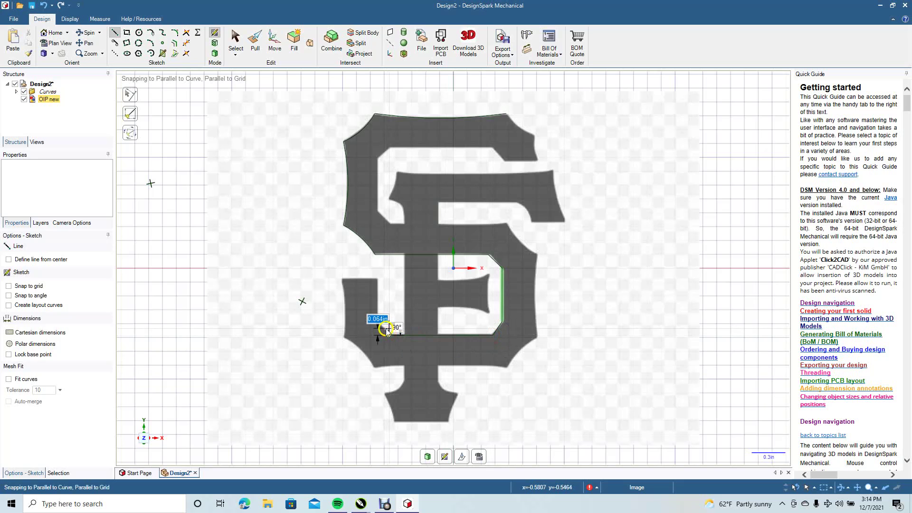
pyautogui.click(377, 322)
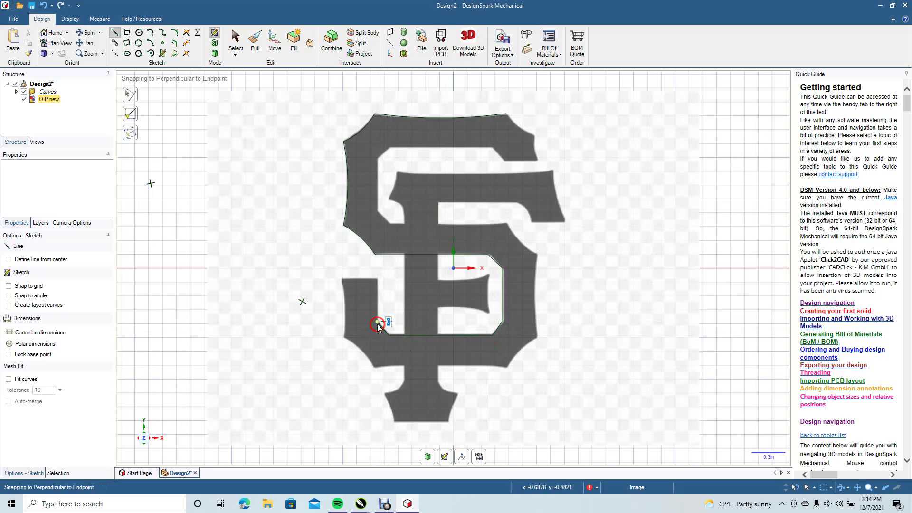
pyautogui.click(376, 280)
# Close the line chain and trace the stem's lower-left side down to the bottom
pyautogui.click(341, 280)
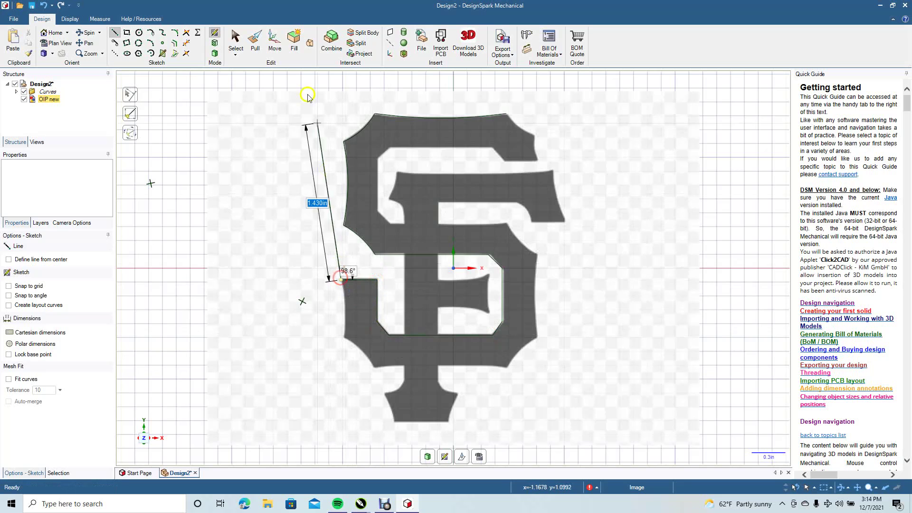
pyautogui.click(235, 40)
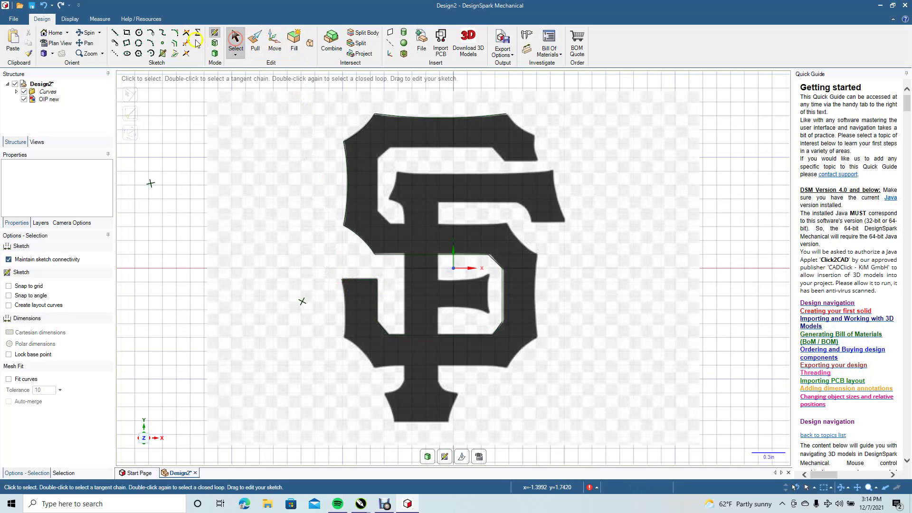
pyautogui.click(151, 43)
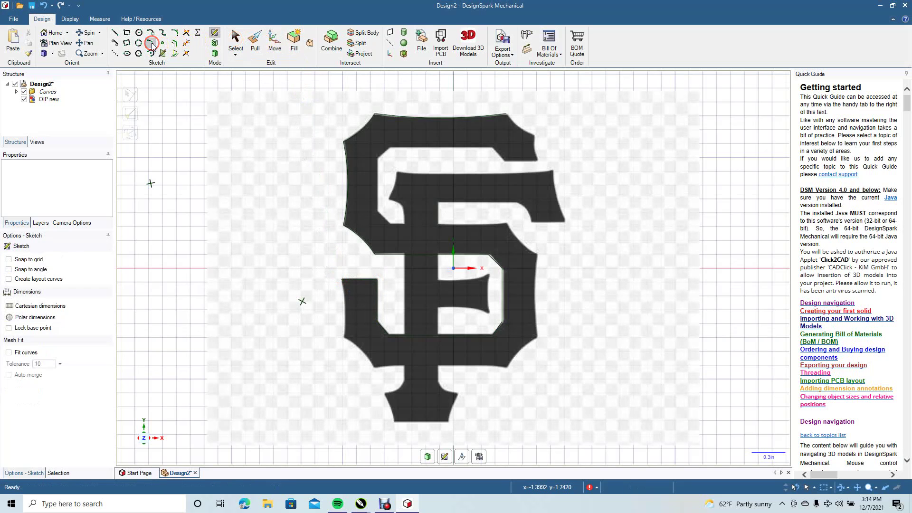
pyautogui.click(343, 280)
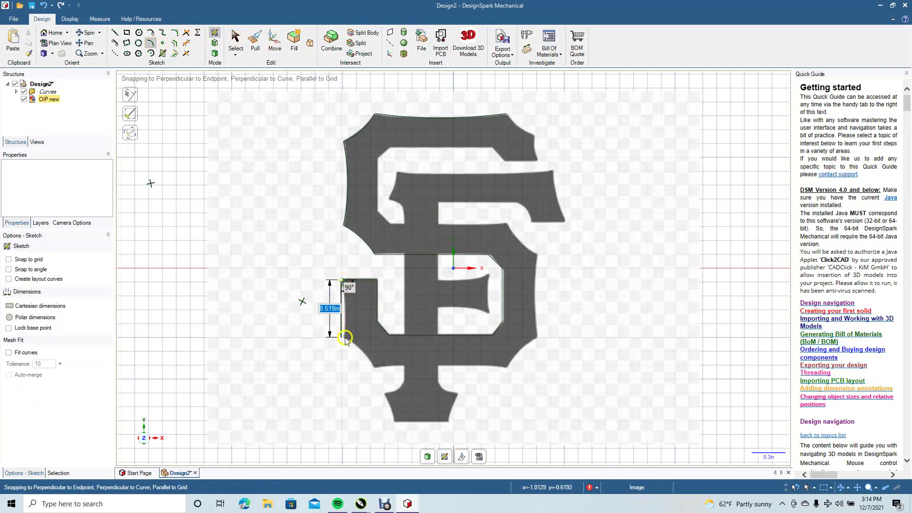
pyautogui.click(344, 338)
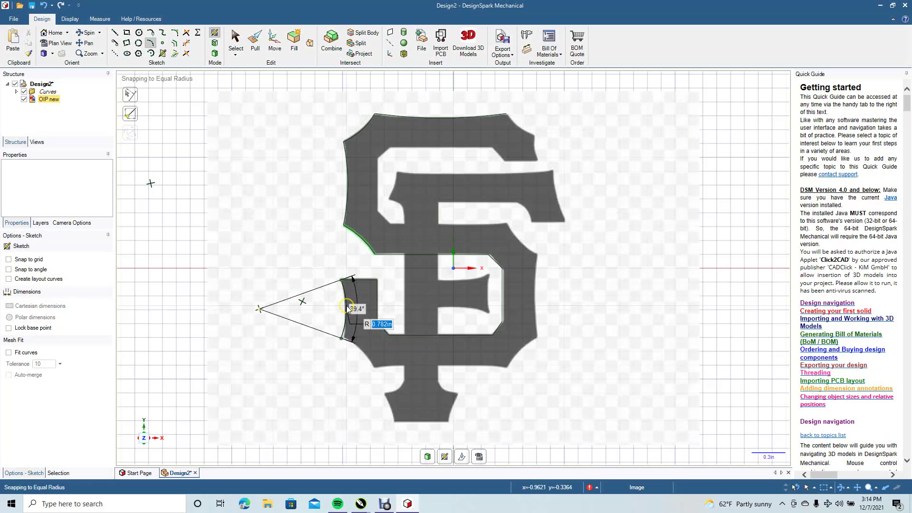
pyautogui.click(348, 309)
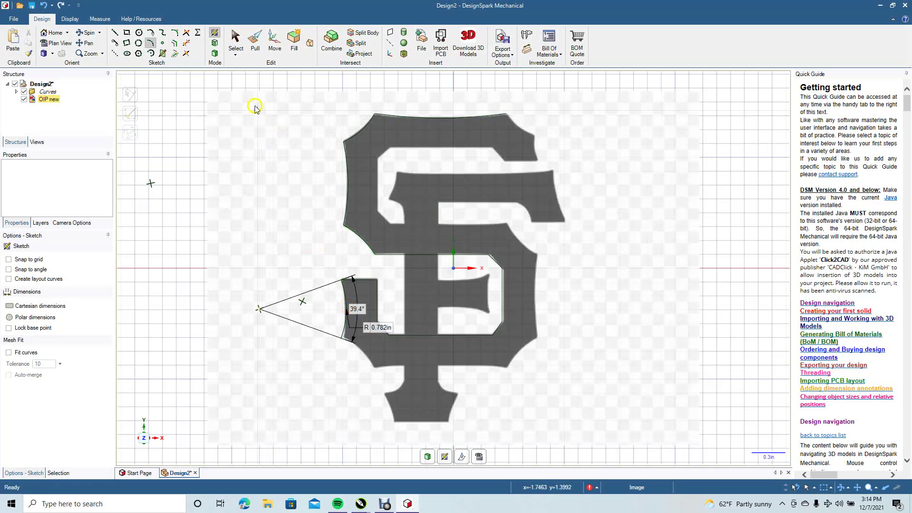
pyautogui.click(236, 43)
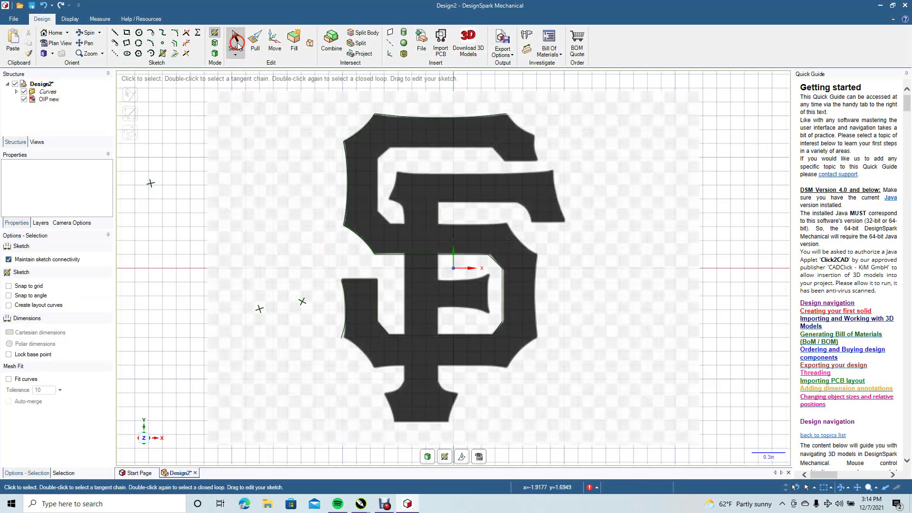
# Trace the S's bottom edge with a 4.679 in radius three-point arc
pyautogui.click(153, 43)
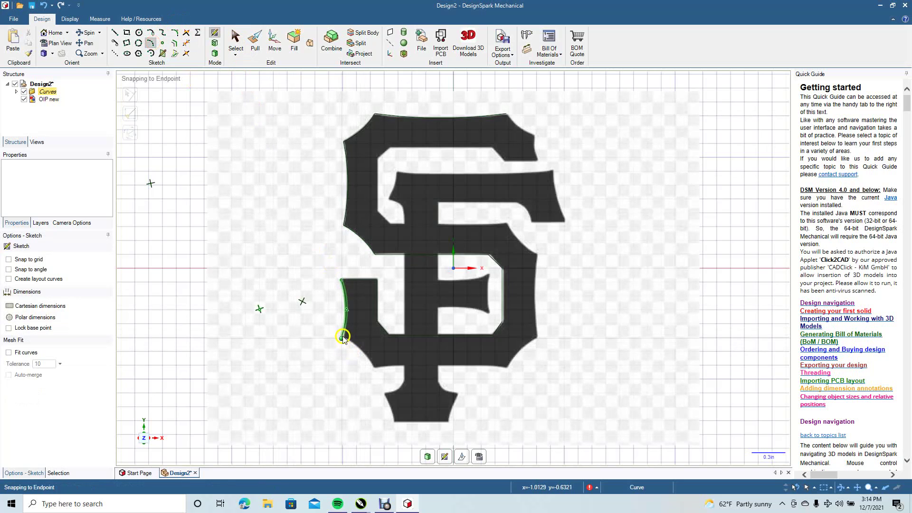
pyautogui.click(342, 338)
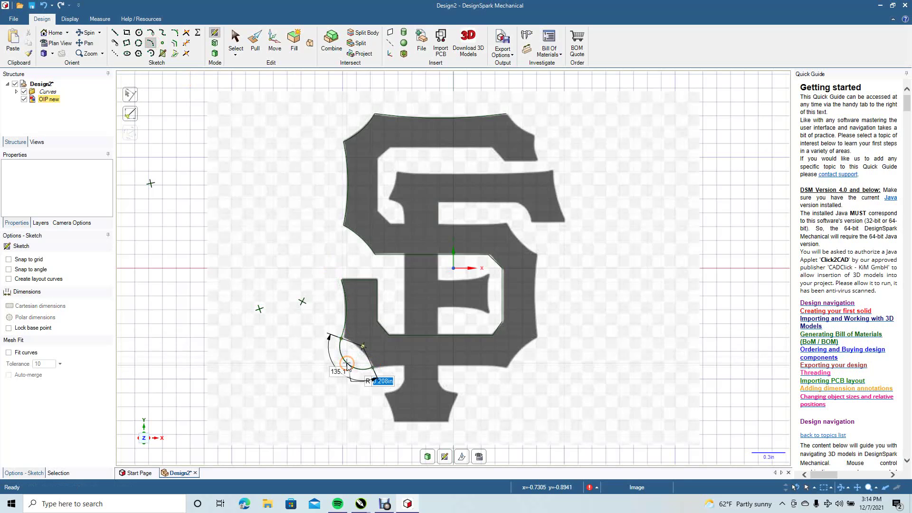
pyautogui.click(375, 369)
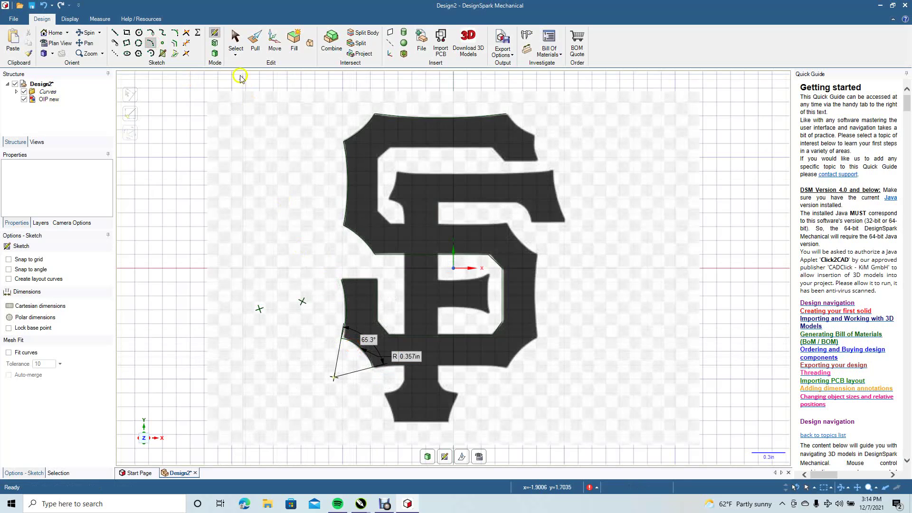
pyautogui.click(236, 38)
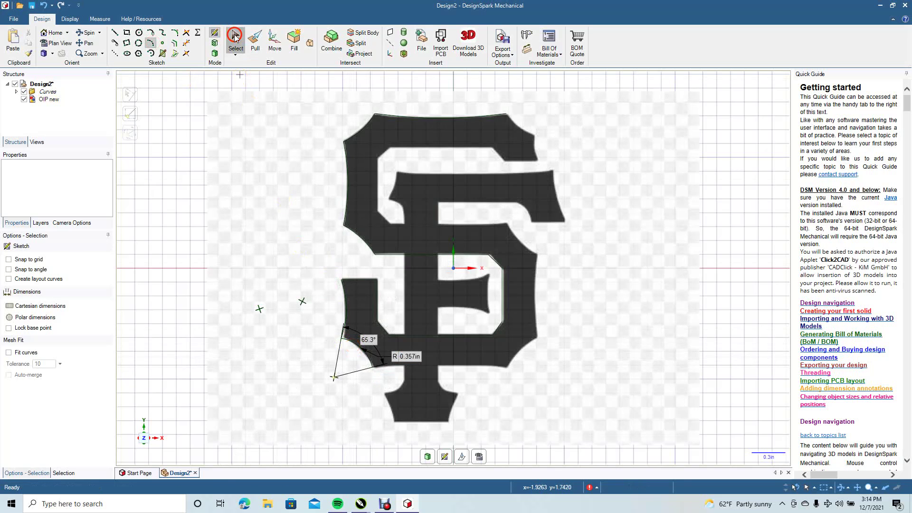
pyautogui.click(115, 33)
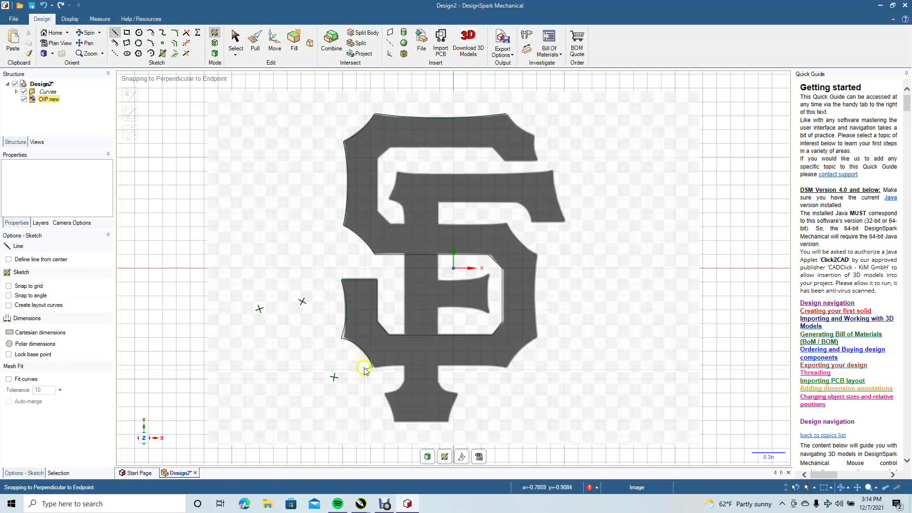
pyautogui.click(149, 44)
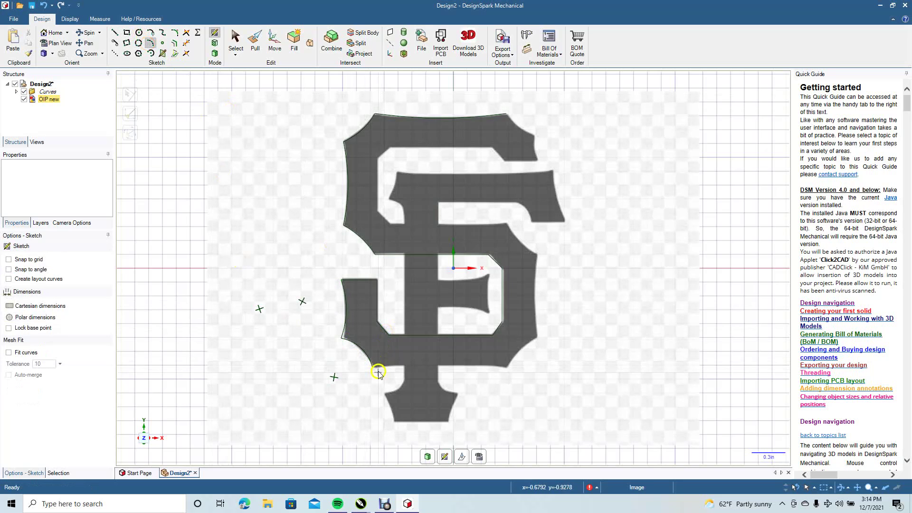
pyautogui.click(374, 368)
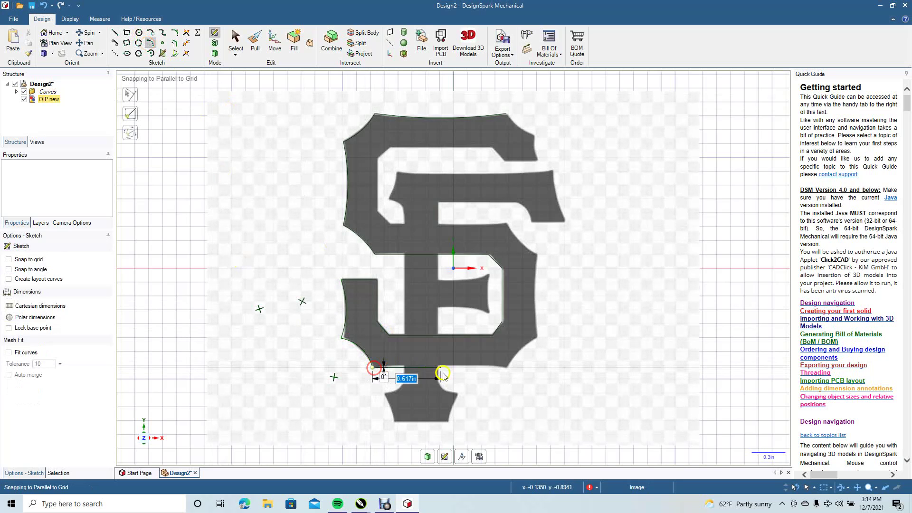
pyautogui.click(508, 369)
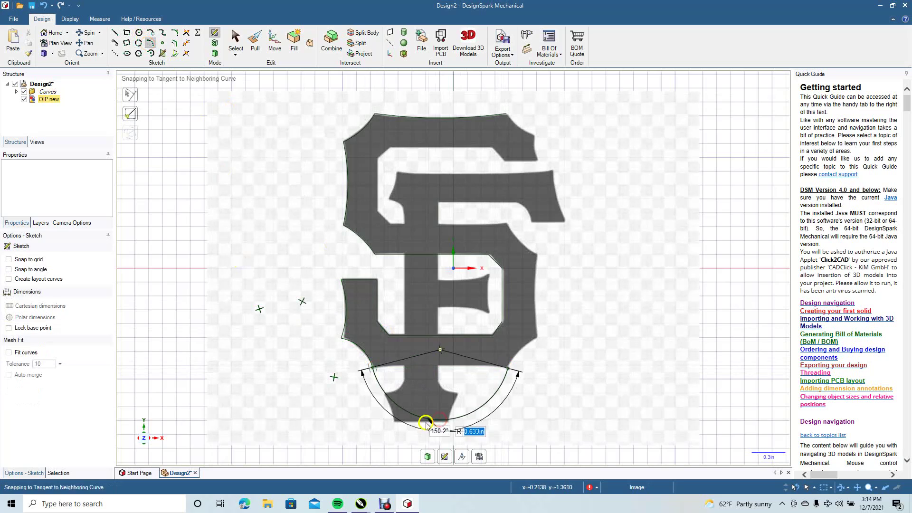
pyautogui.click(426, 366)
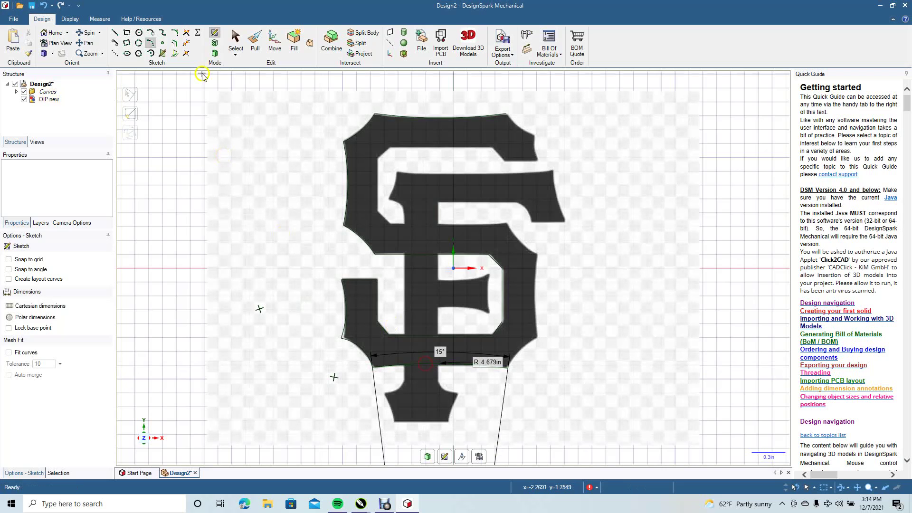
pyautogui.click(232, 41)
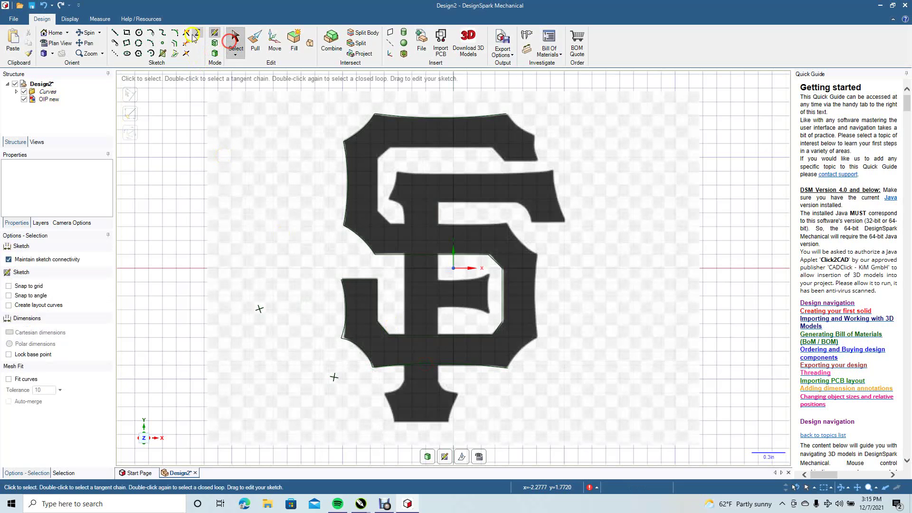
# Arc from the bottom curve's right end up to the lower-right notch corner
pyautogui.click(150, 45)
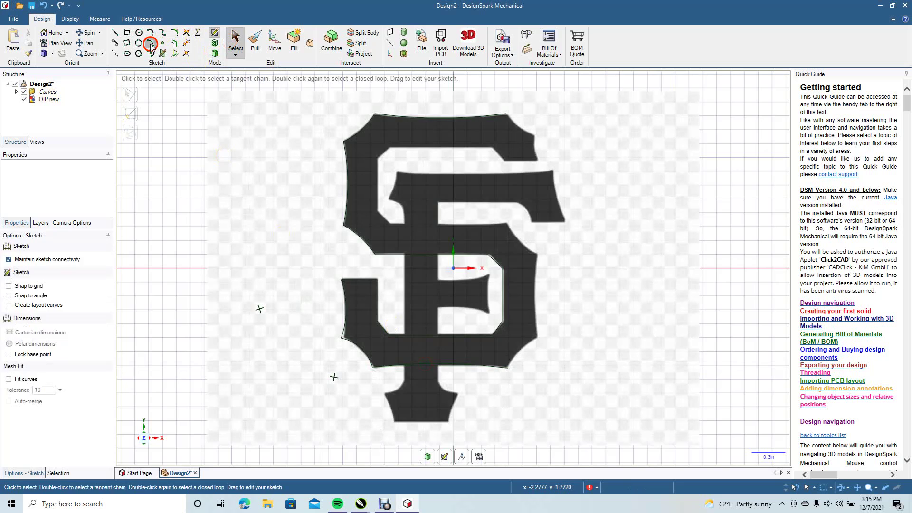
pyautogui.click(507, 369)
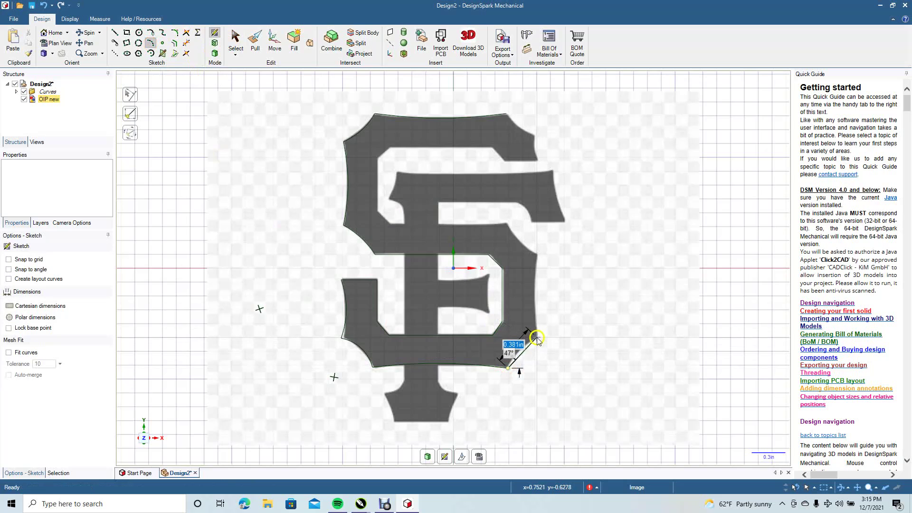
pyautogui.click(538, 338)
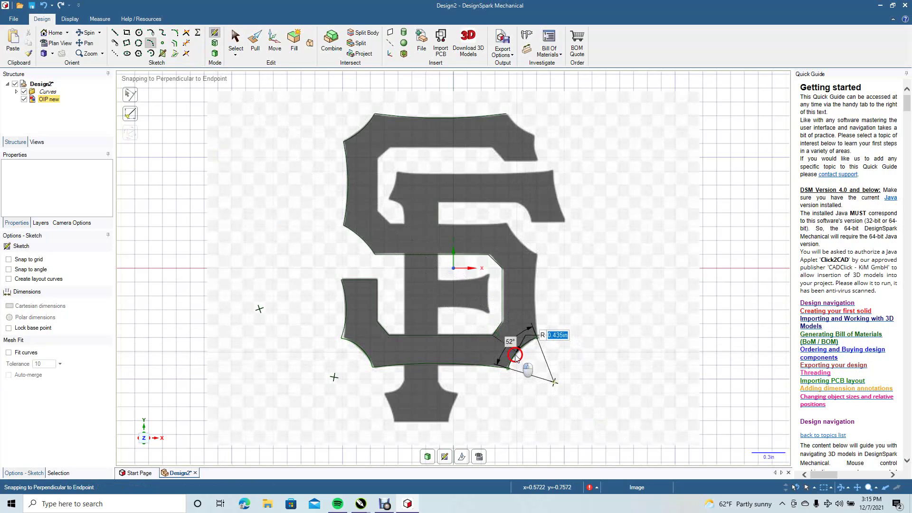
pyautogui.press('Escape')
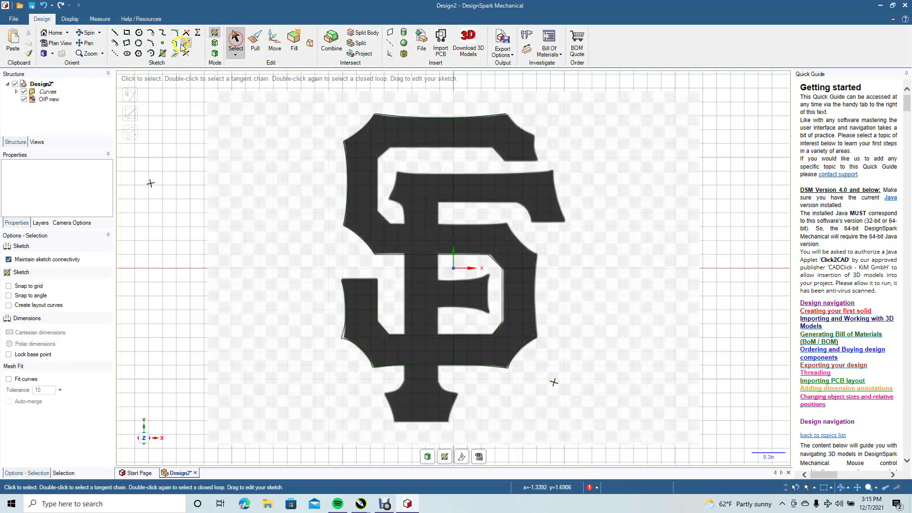
# Trace the bulging right edge and the concave inner curve above it with three-point arcs
pyautogui.click(151, 44)
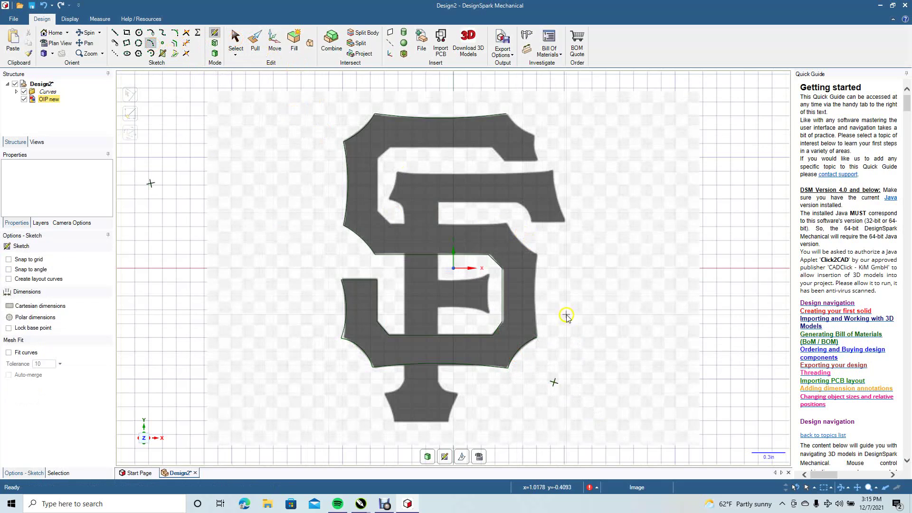
pyautogui.click(537, 338)
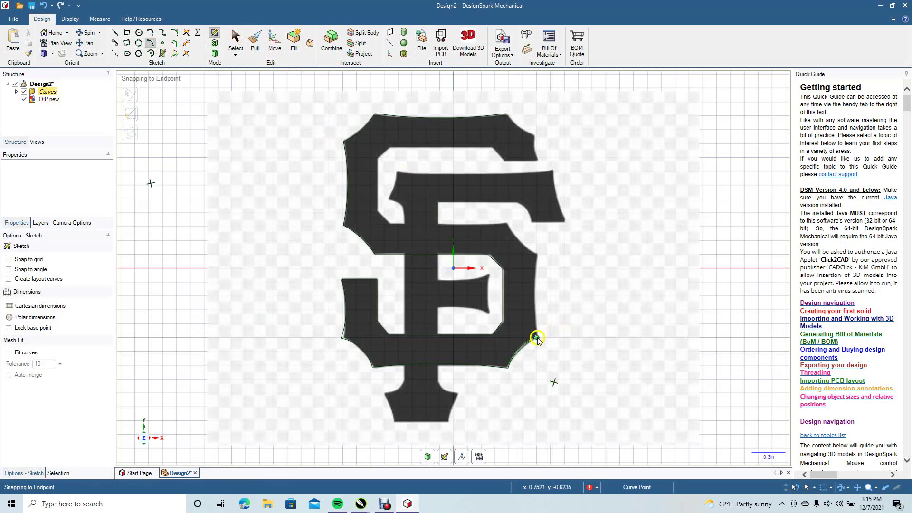
pyautogui.click(536, 255)
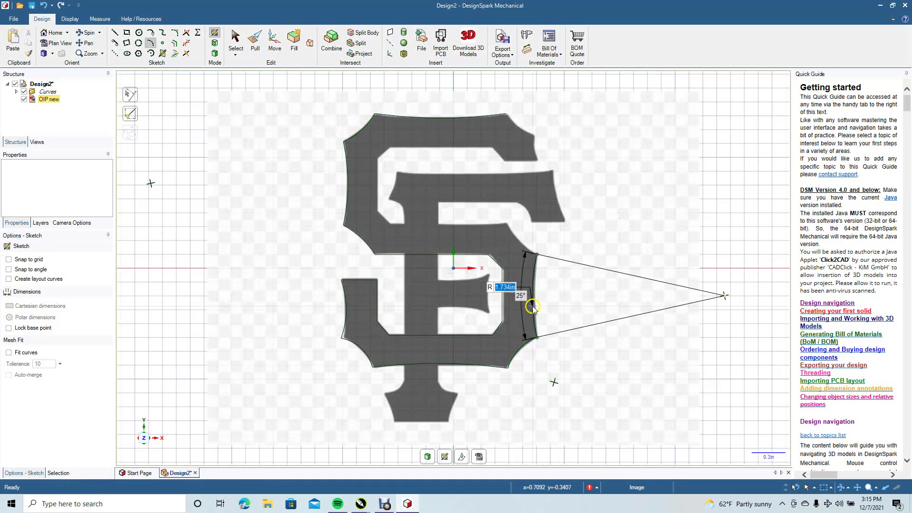
pyautogui.click(534, 307)
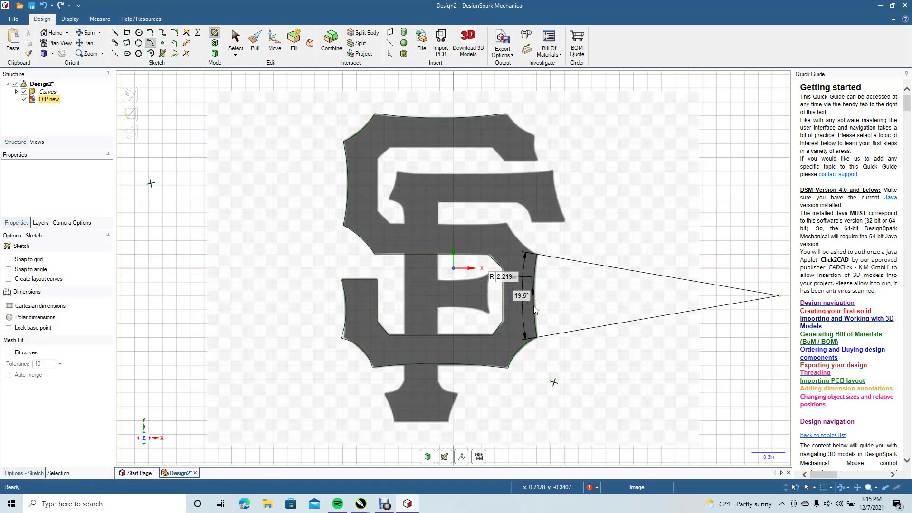
pyautogui.click(241, 43)
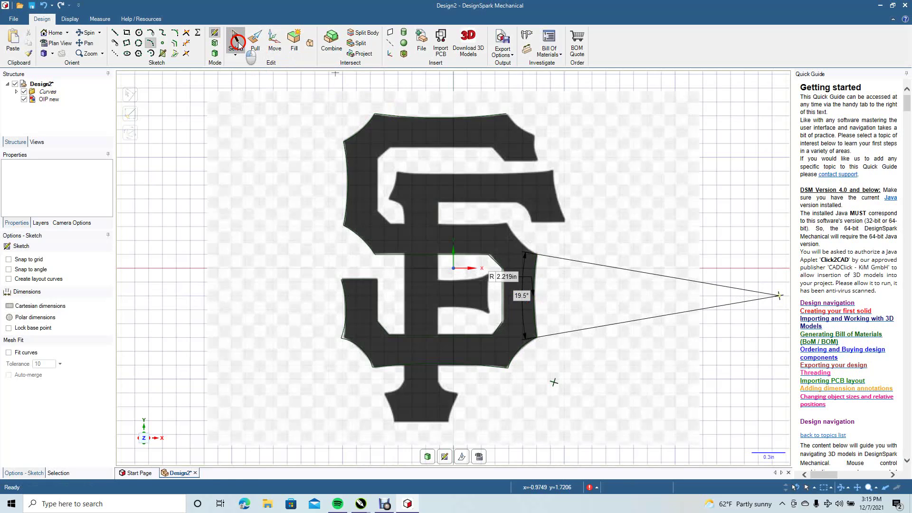
pyautogui.click(150, 44)
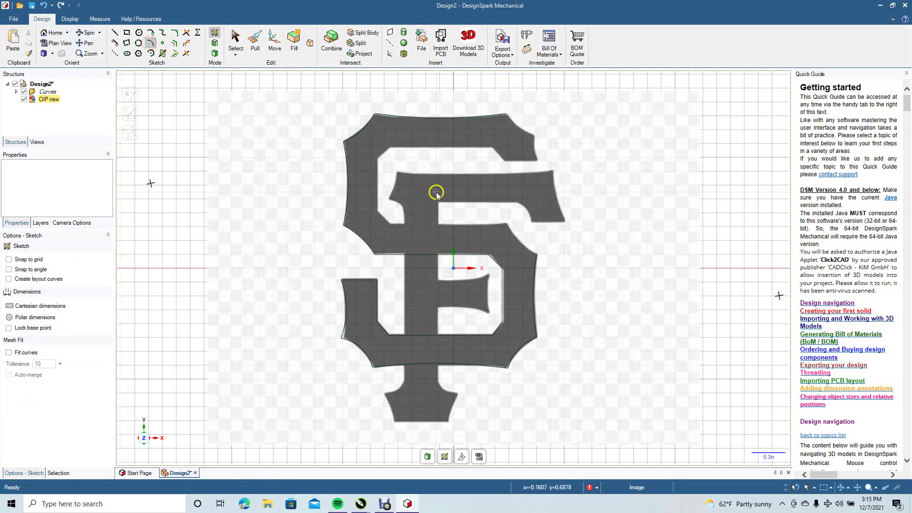
pyautogui.click(537, 256)
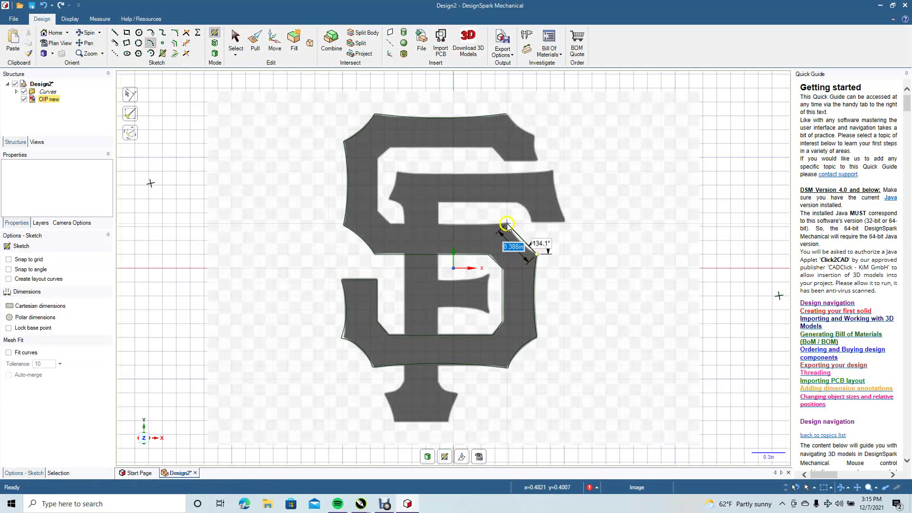
pyautogui.click(507, 224)
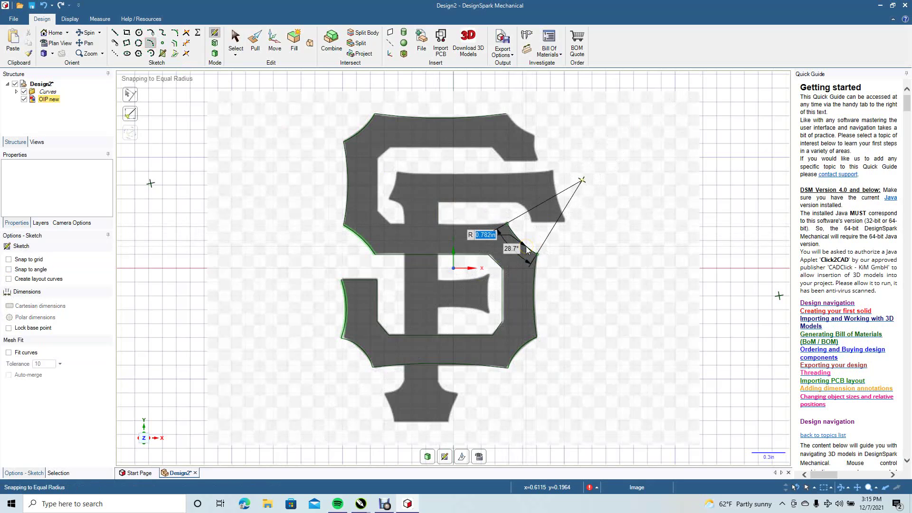
pyautogui.click(526, 246)
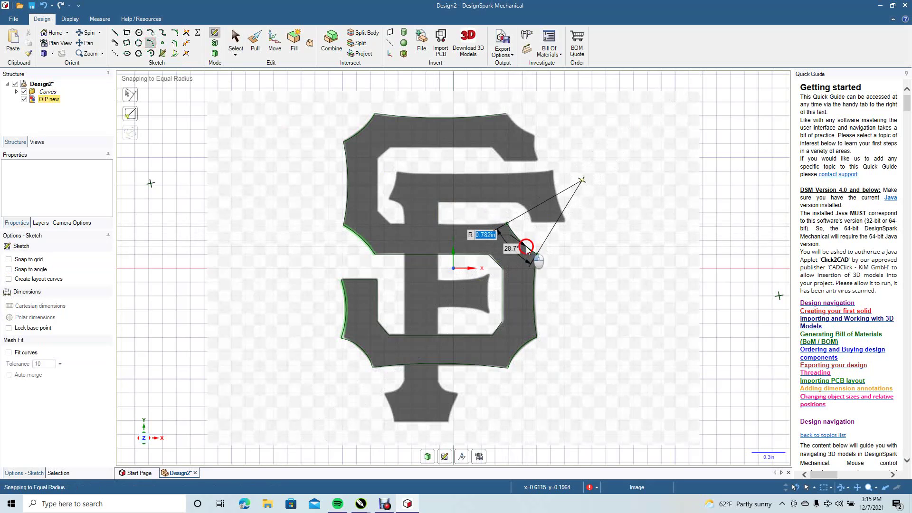
# Trace the crossbar's top edge and the inner upper edges with a chain of lines and diagonals
pyautogui.click(235, 40)
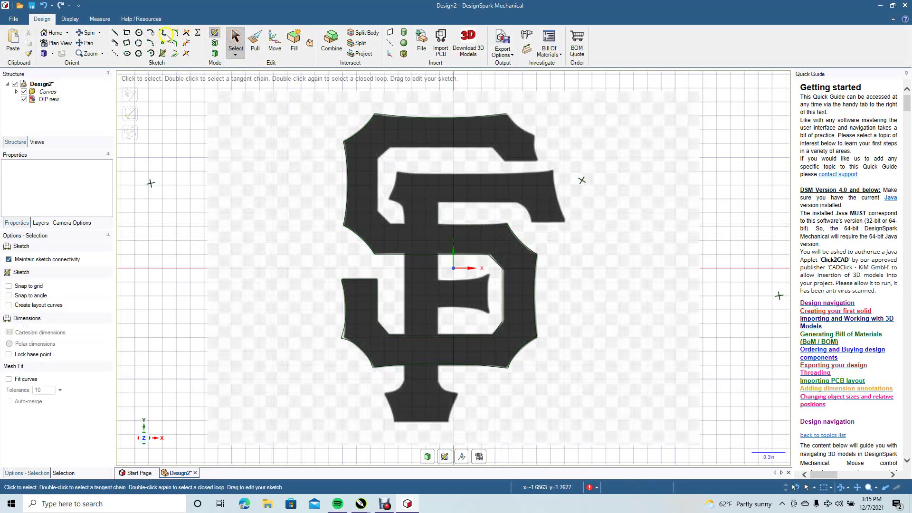
pyautogui.click(115, 34)
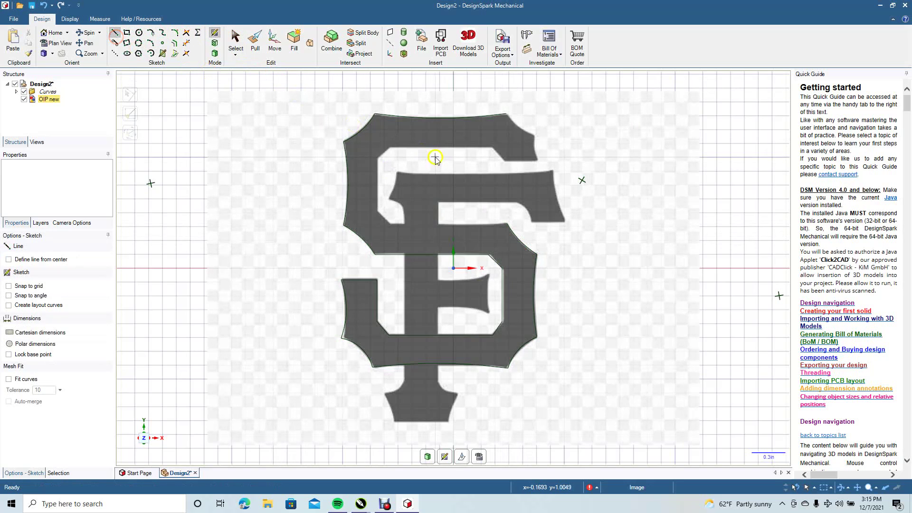
pyautogui.click(507, 223)
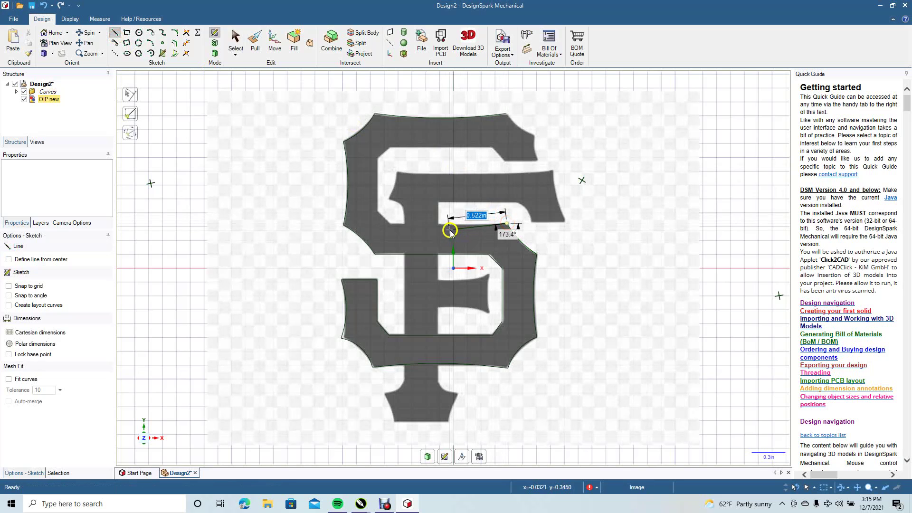
pyautogui.click(389, 223)
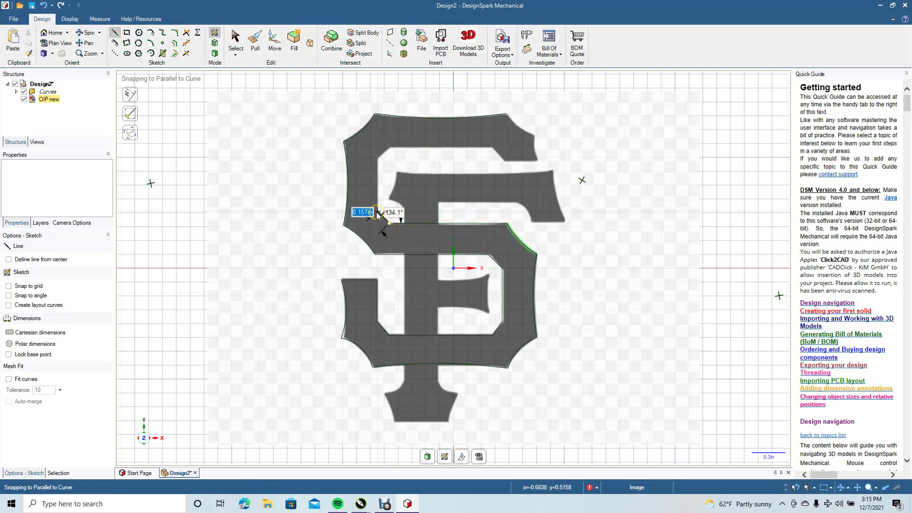
pyautogui.click(377, 159)
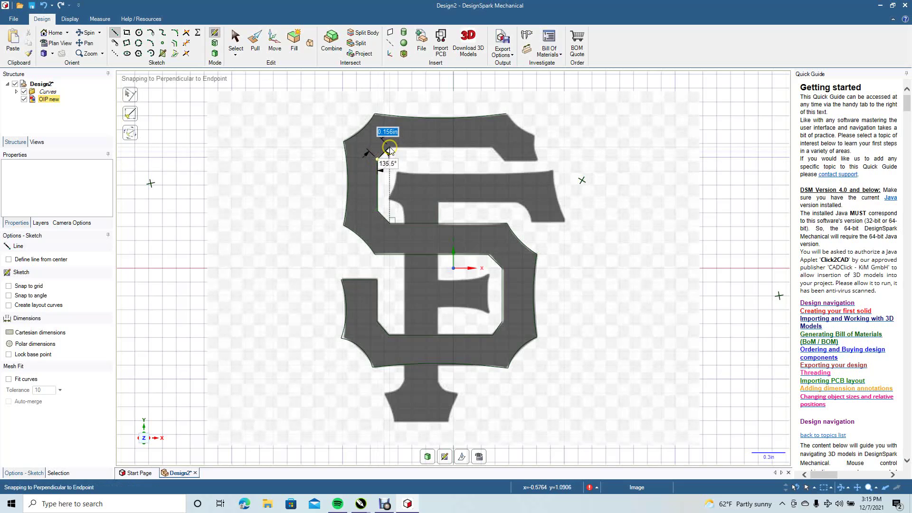
pyautogui.click(389, 148)
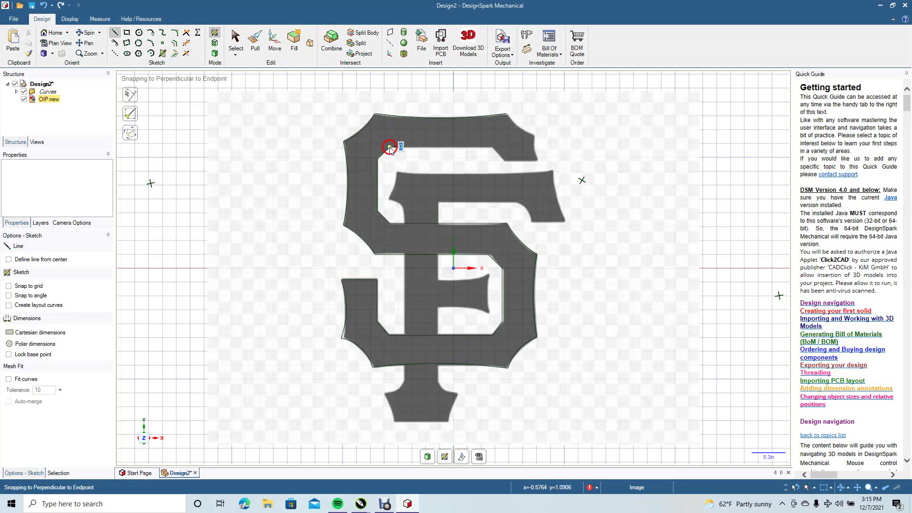
pyautogui.click(493, 148)
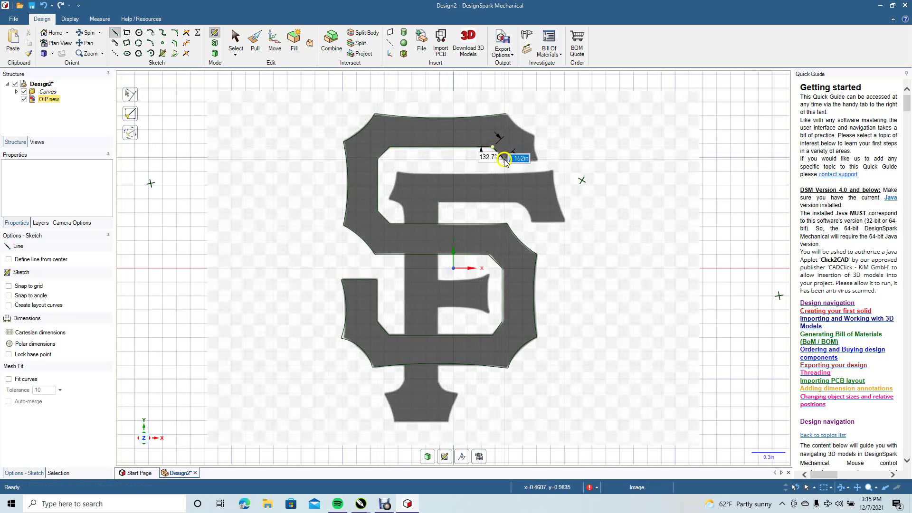
pyautogui.click(503, 160)
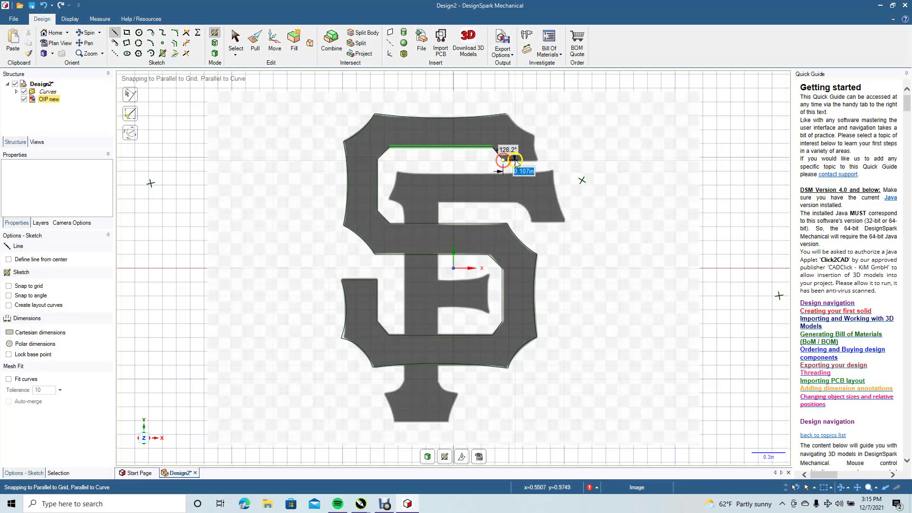
pyautogui.press('Escape')
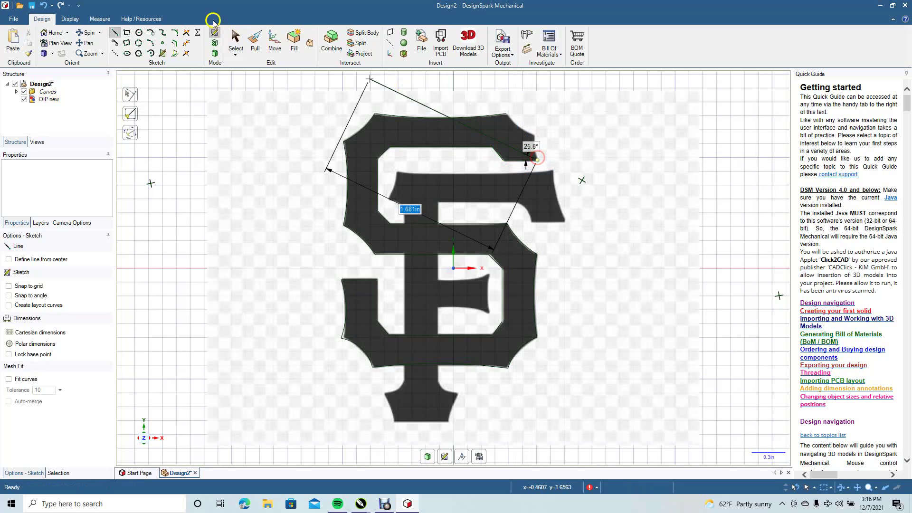
pyautogui.click(236, 37)
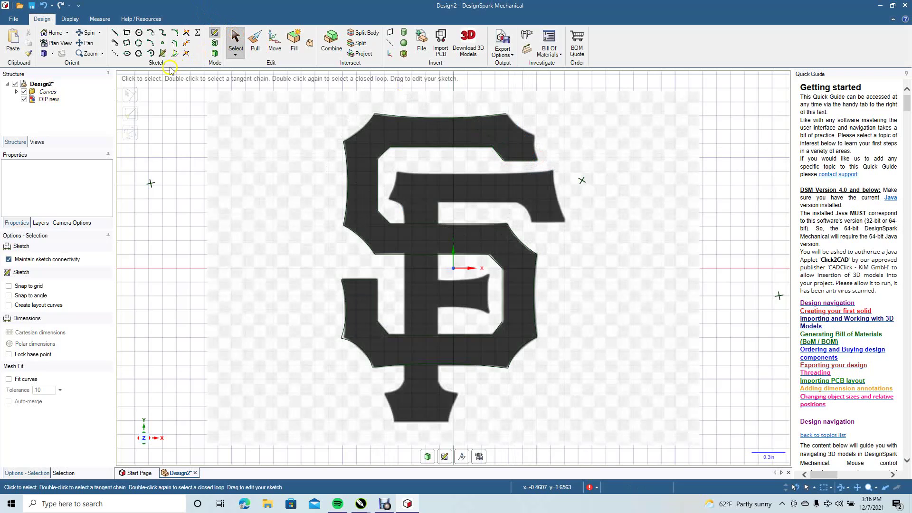
# Trace the top-right notch's short vertical edge to close the outline loop
pyautogui.click(151, 43)
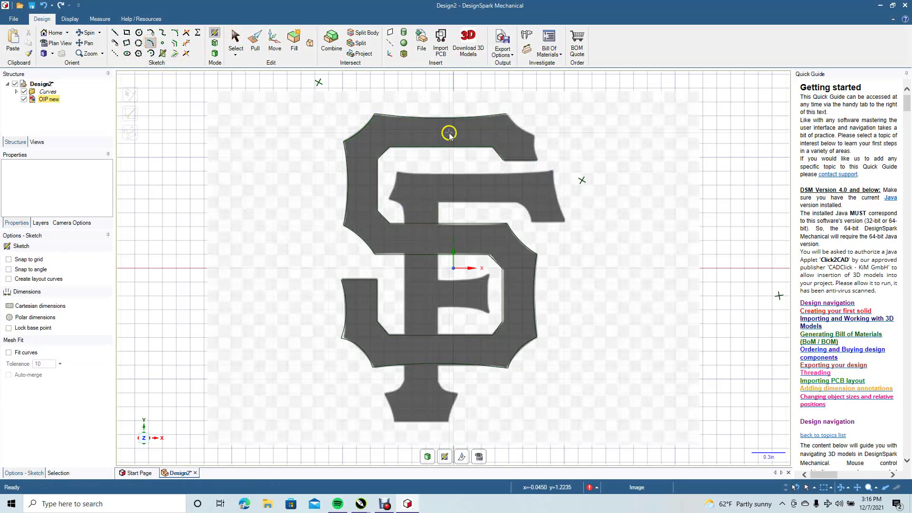
pyautogui.click(538, 160)
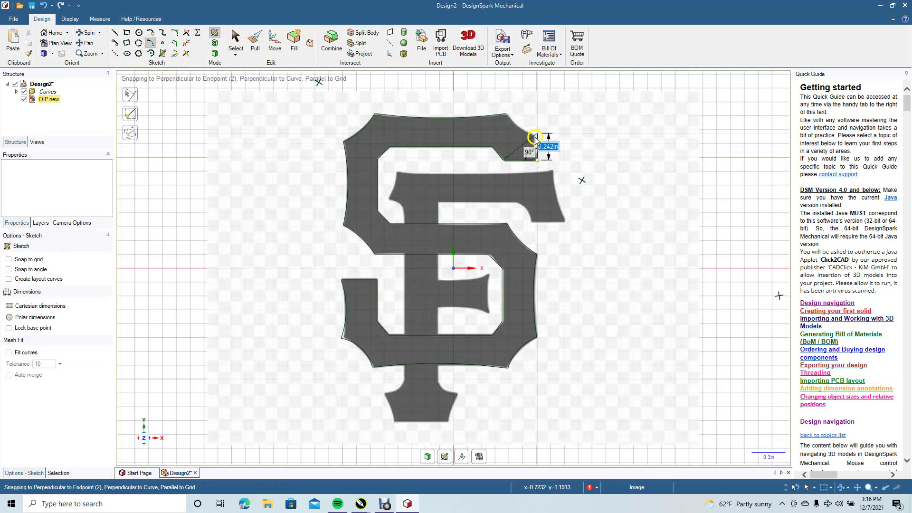
pyautogui.click(536, 134)
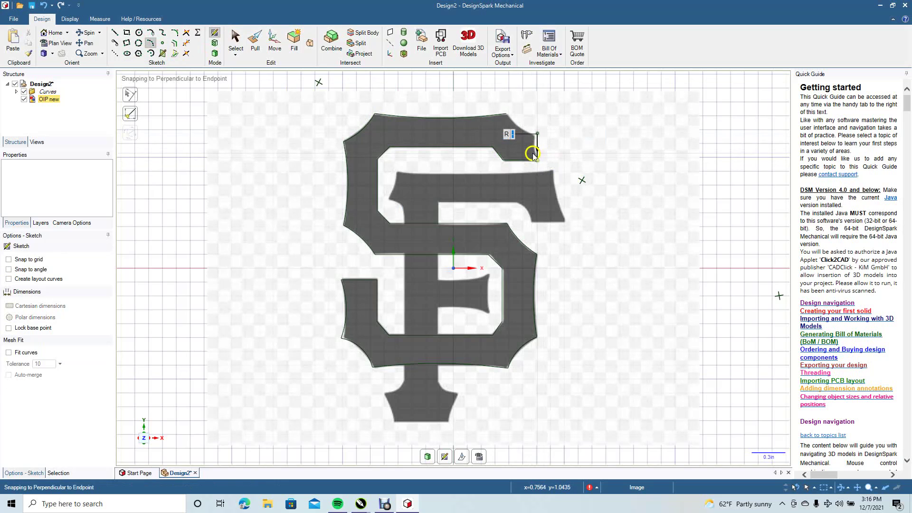
pyautogui.click(537, 160)
# Round the S's upper-right tip with tangent arcs of 0.283 in and 0.357 in radius
pyautogui.click(536, 160)
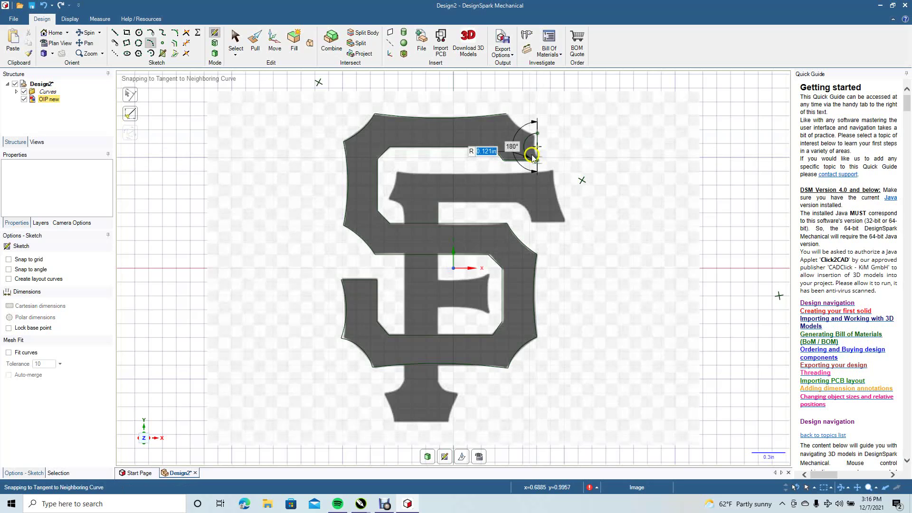
pyautogui.scroll(5, 535, 158)
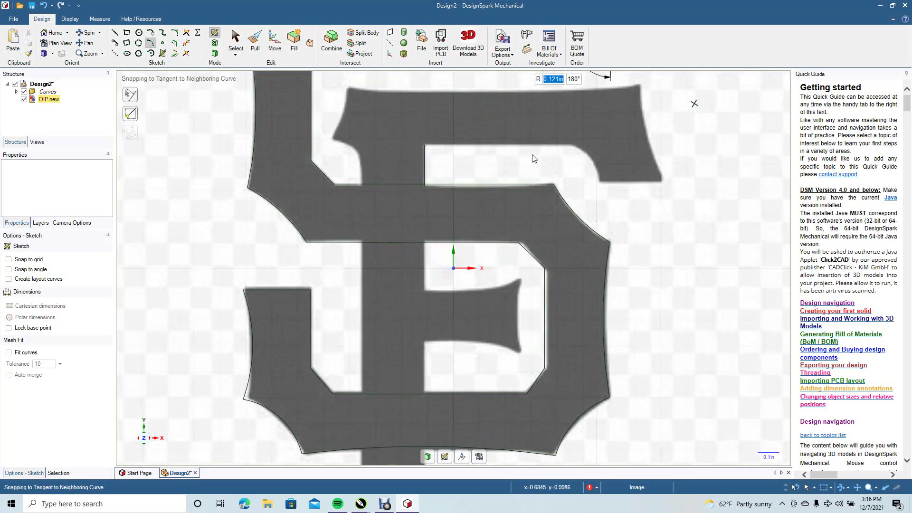
pyautogui.click(90, 43)
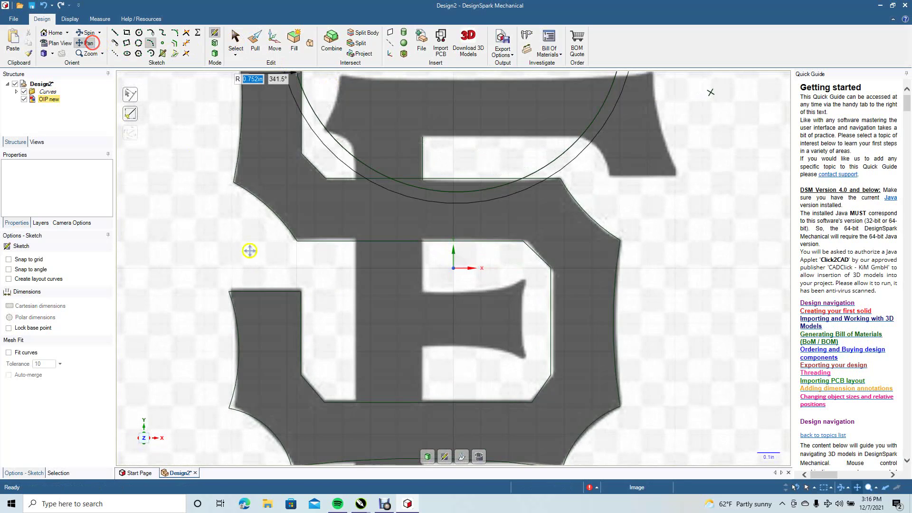
pyautogui.moveTo(179, 158); pyautogui.dragTo(181, 404)
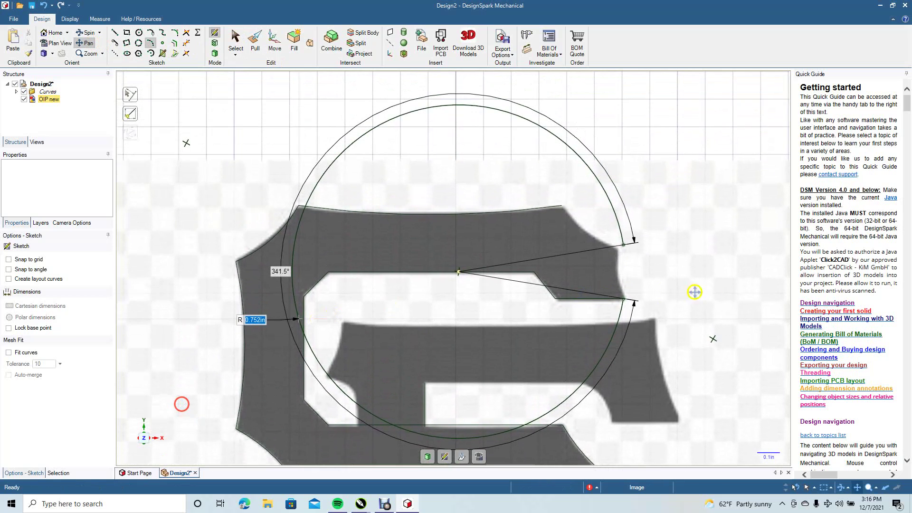
pyautogui.press('Escape')
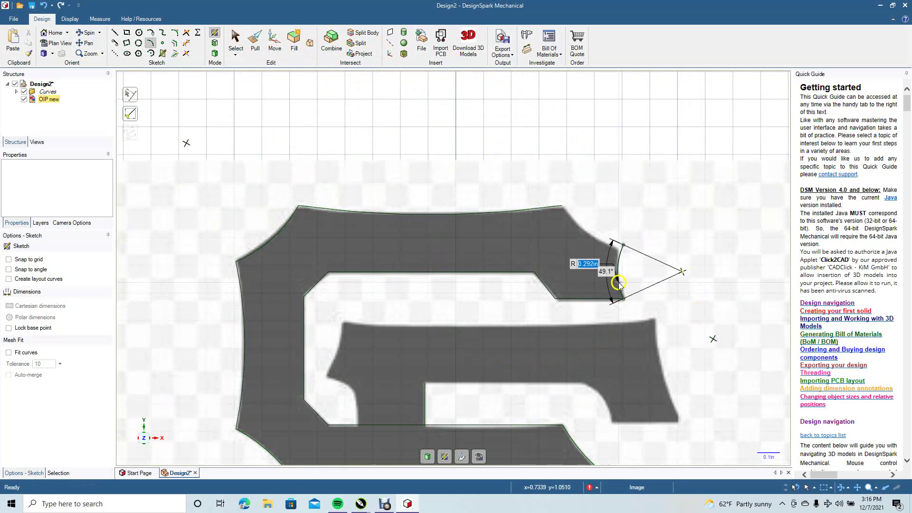
pyautogui.click(621, 285)
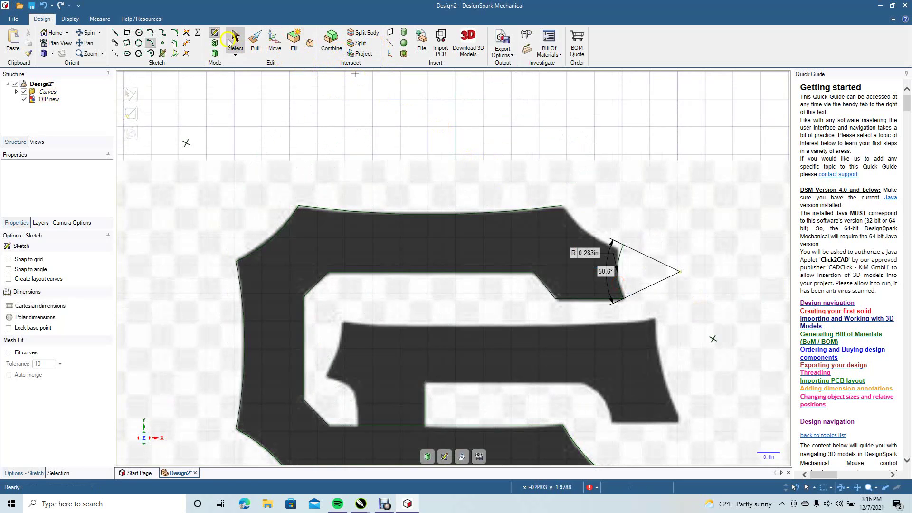
pyautogui.click(231, 42)
pyautogui.click(151, 43)
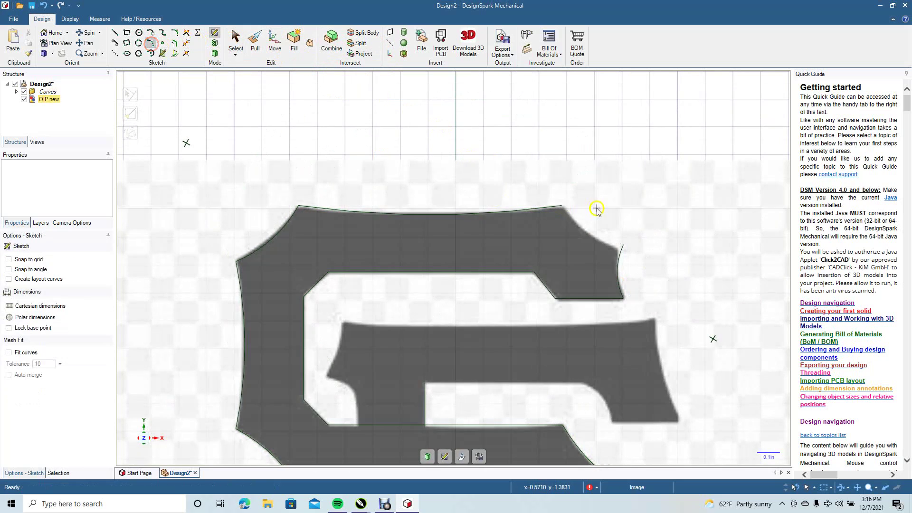
pyautogui.click(624, 246)
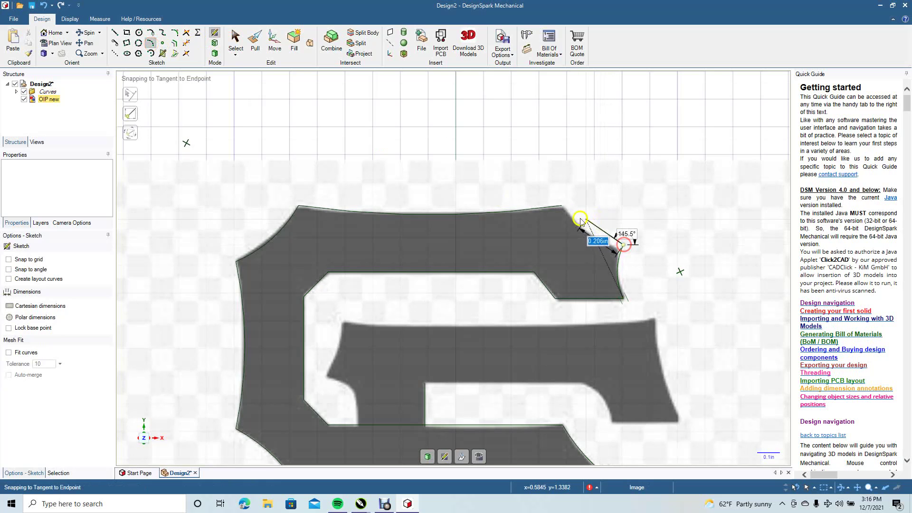
pyautogui.click(604, 244)
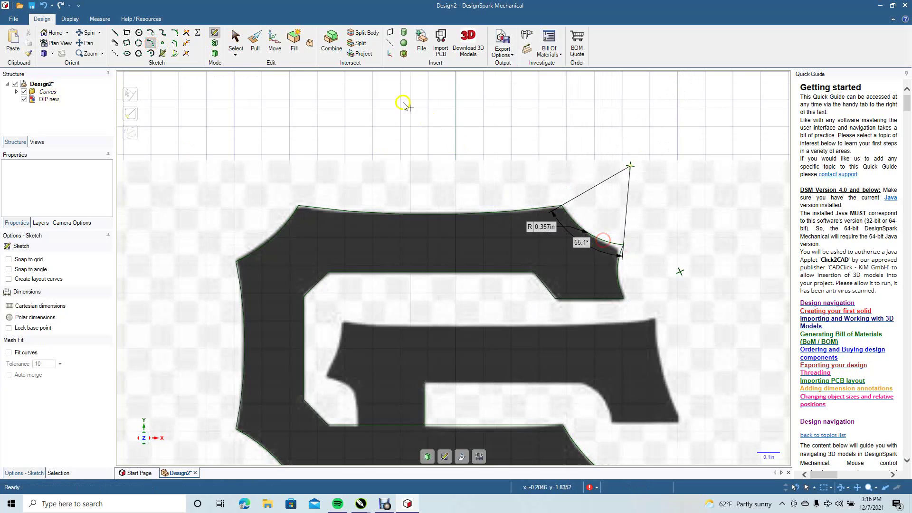
pyautogui.click(237, 40)
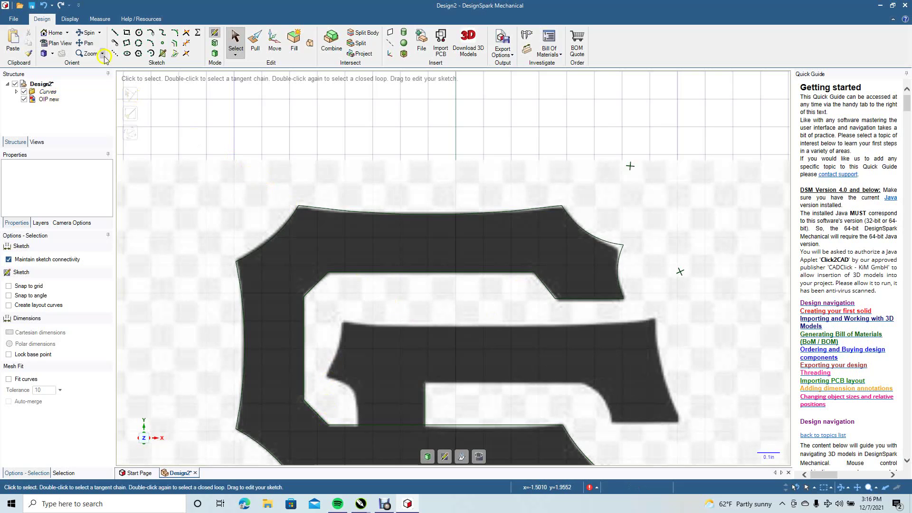
# Draw two vertical 0.729in lines along both edges of the F's stem, from top to bottom crossbar curve
pyautogui.click(90, 43)
pyautogui.scroll(-3, 181, 268)
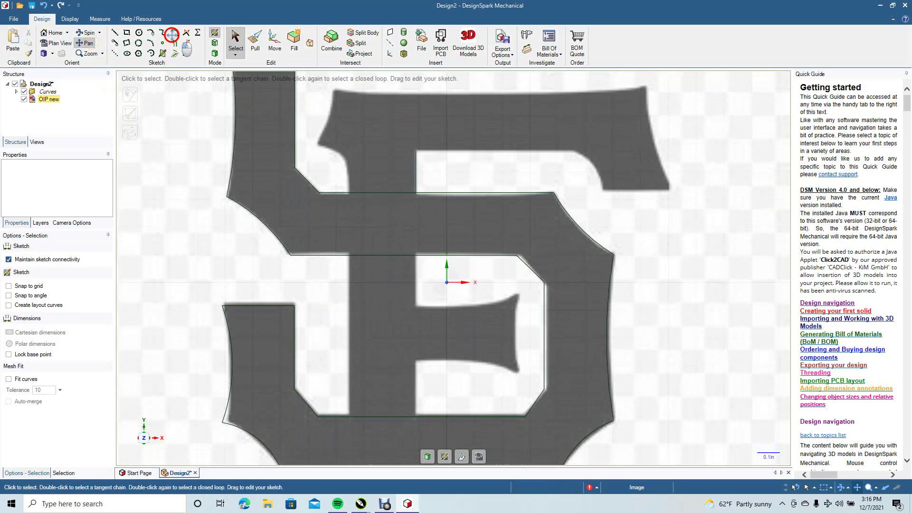
pyautogui.scroll(4, 317, 115)
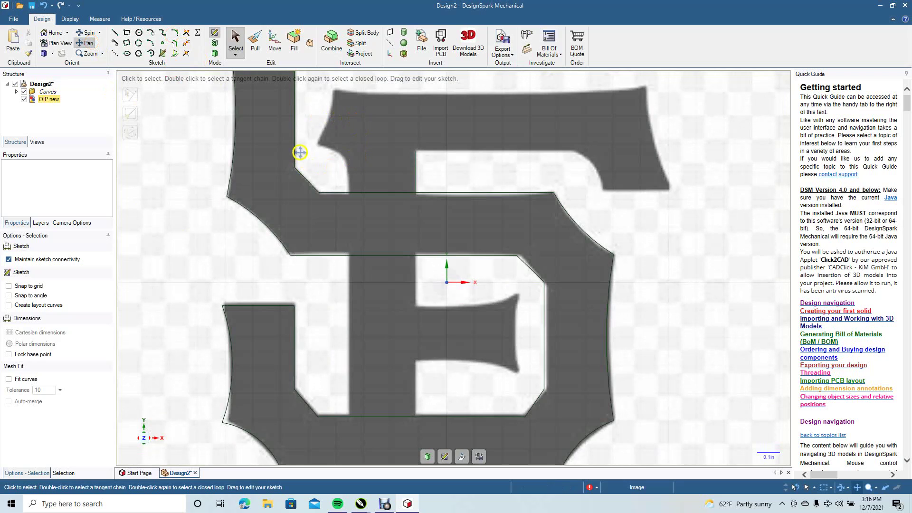
pyautogui.moveTo(299, 150); pyautogui.dragTo(306, 129)
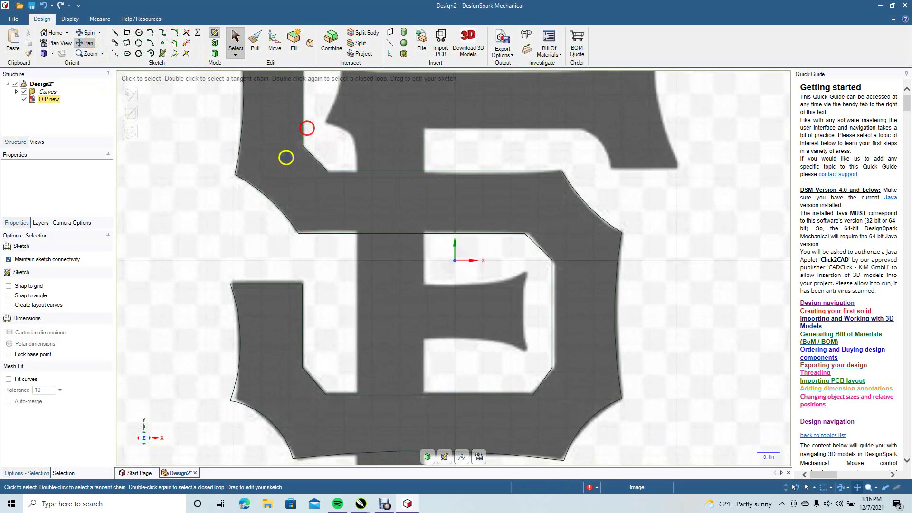
pyautogui.click(114, 33)
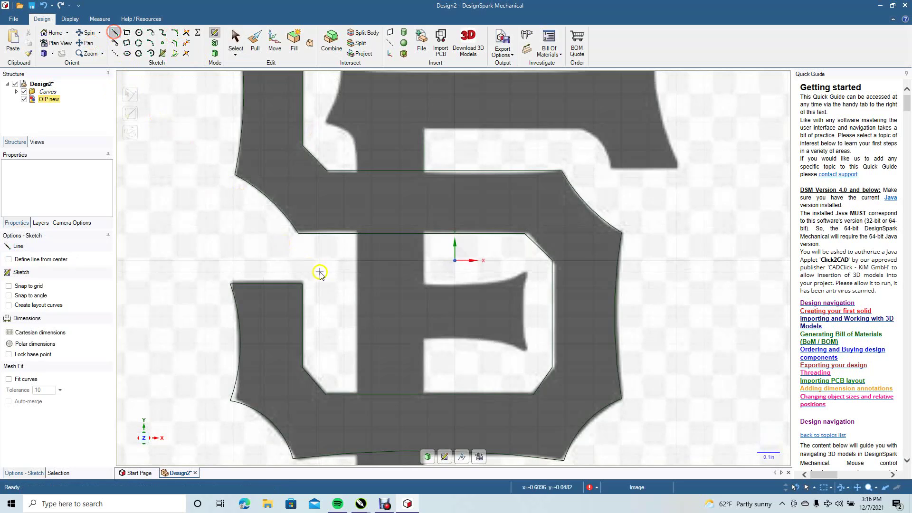
pyautogui.click(359, 234)
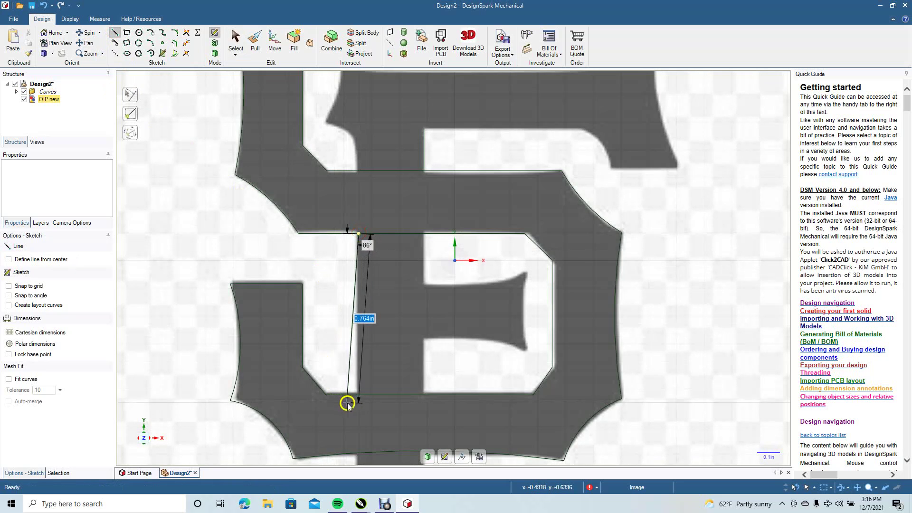
pyautogui.click(358, 395)
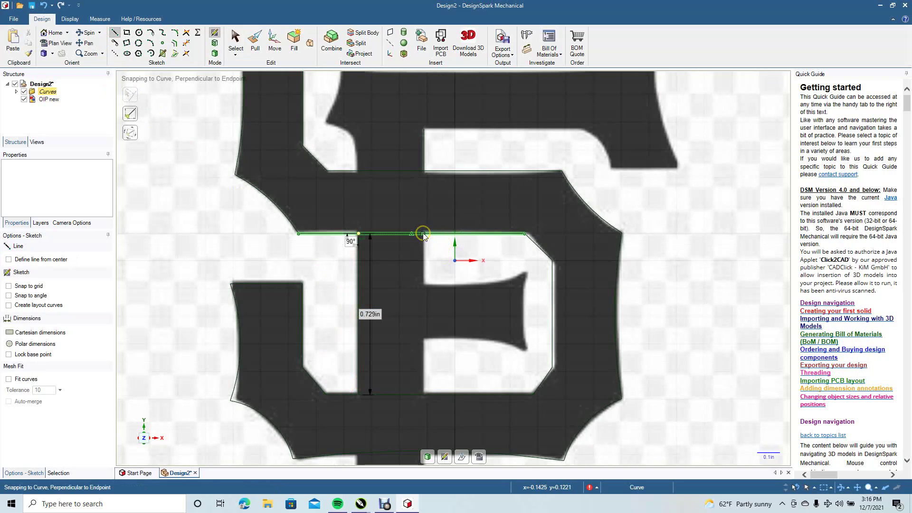
pyautogui.click(423, 234)
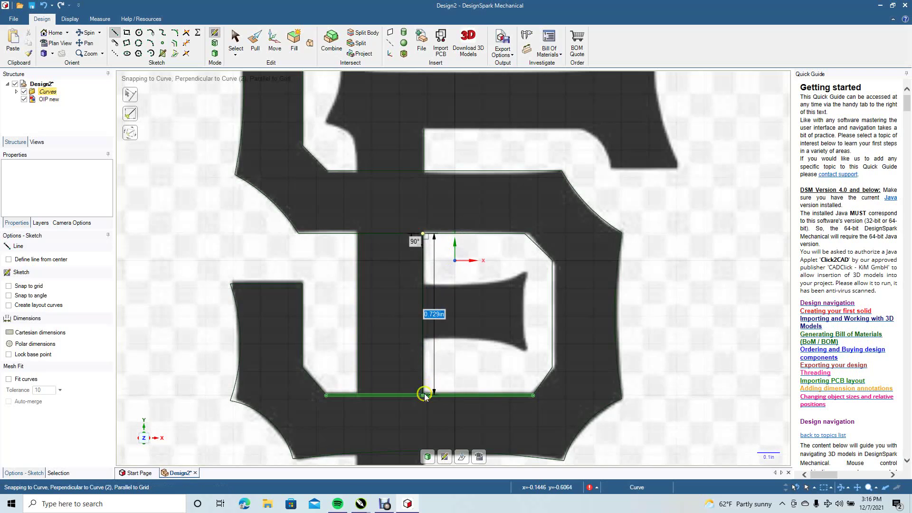
pyautogui.click(424, 395)
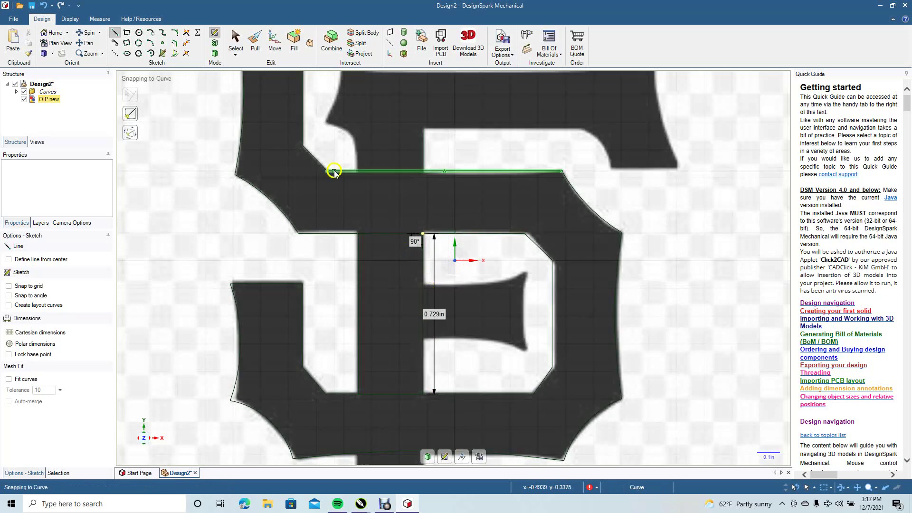
pyautogui.click(233, 38)
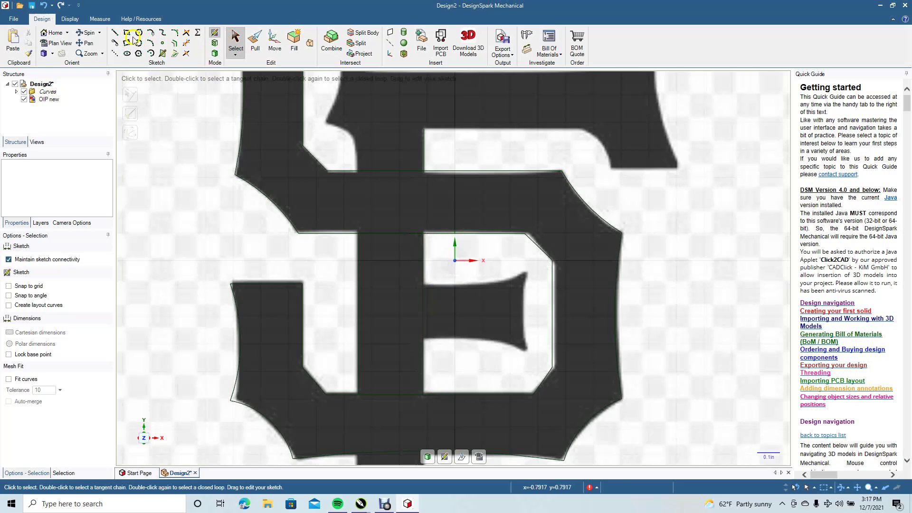
# Trace the middle arm's top edge and its curved end with two arcs
pyautogui.click(149, 44)
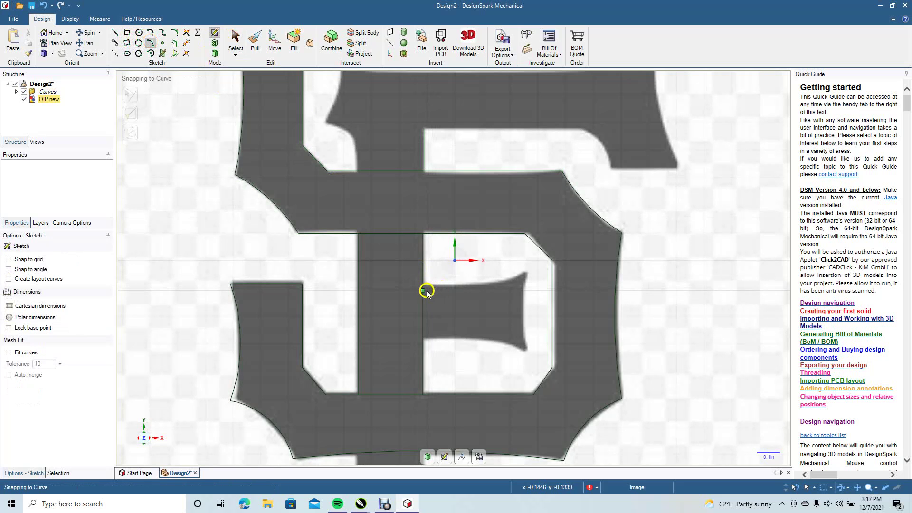
pyautogui.click(424, 287)
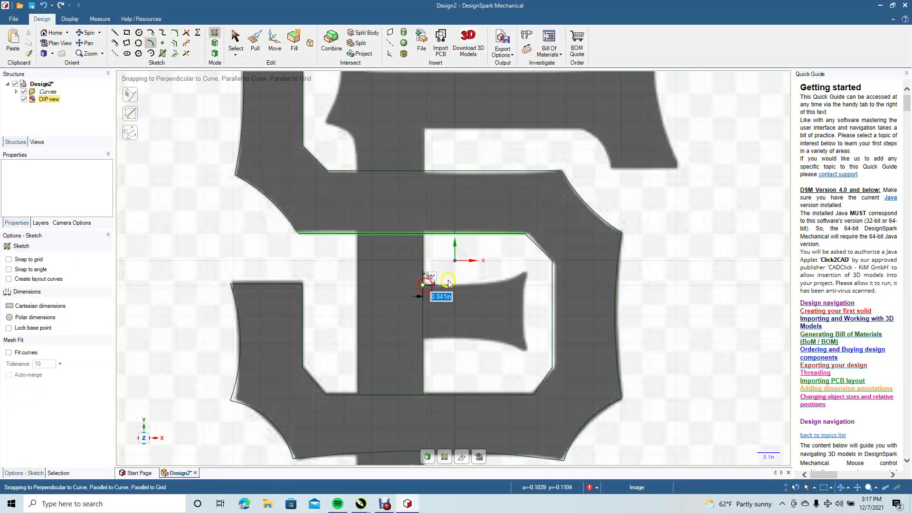
pyautogui.click(525, 275)
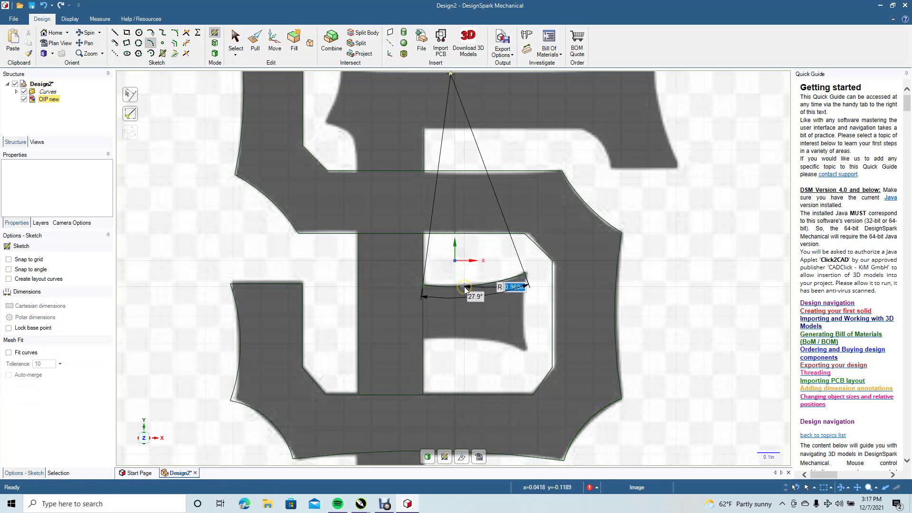
pyautogui.click(464, 288)
pyautogui.click(235, 40)
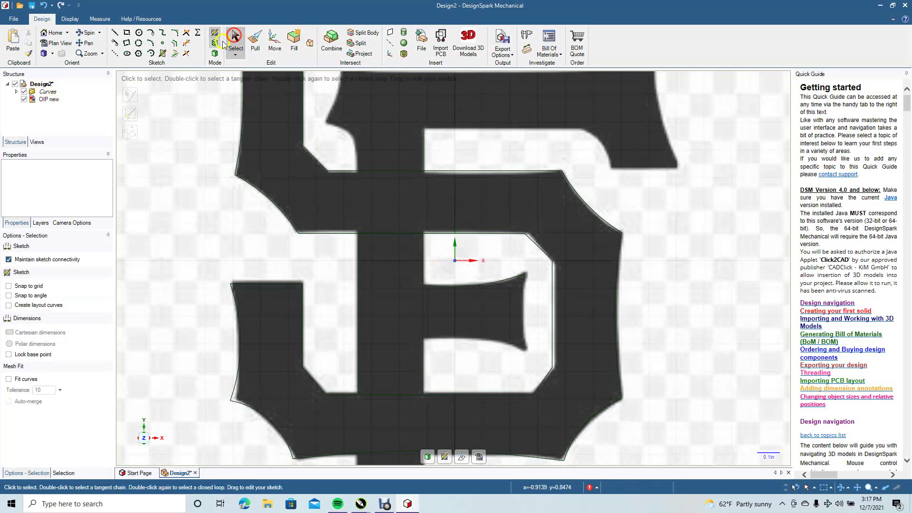
pyautogui.click(150, 44)
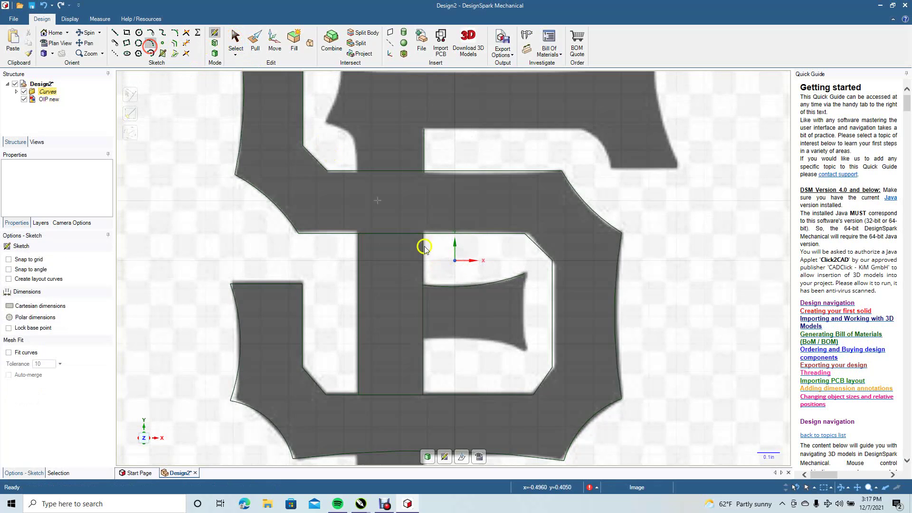
pyautogui.click(524, 278)
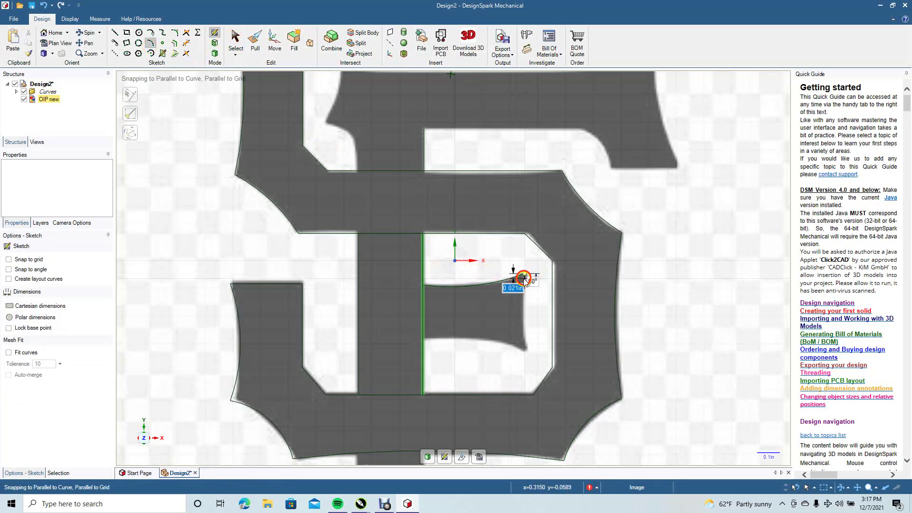
pyautogui.click(526, 350)
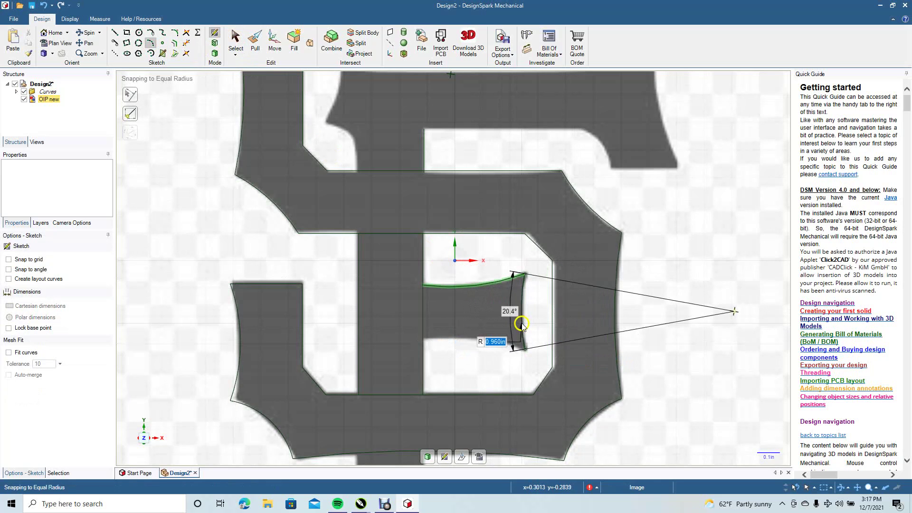
pyautogui.click(525, 323)
pyautogui.click(234, 40)
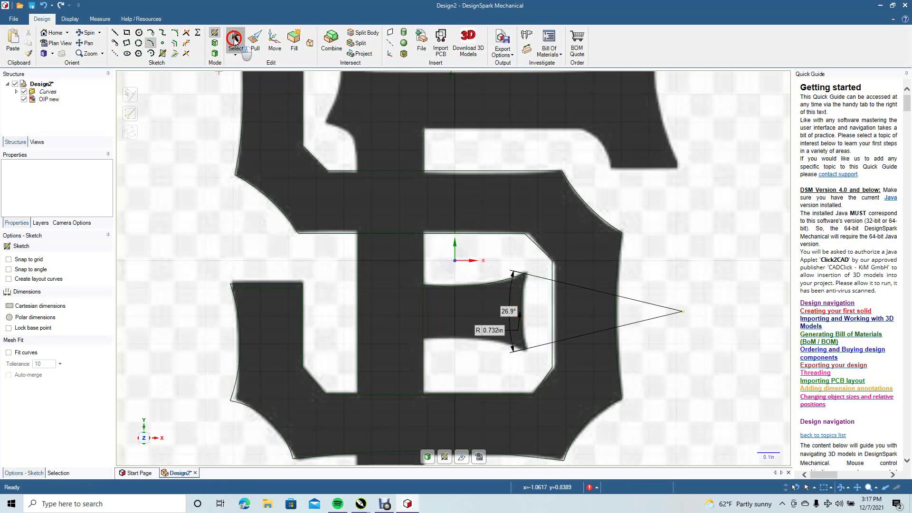
# Add an R 0.927in, 28.8° arc along the lower crossbar's curved edge back to the F stem
pyautogui.click(151, 43)
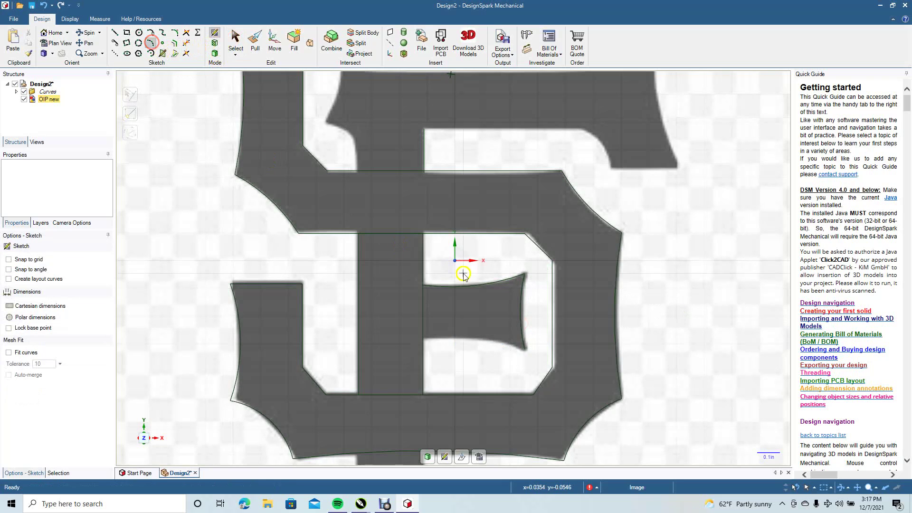
pyautogui.click(525, 350)
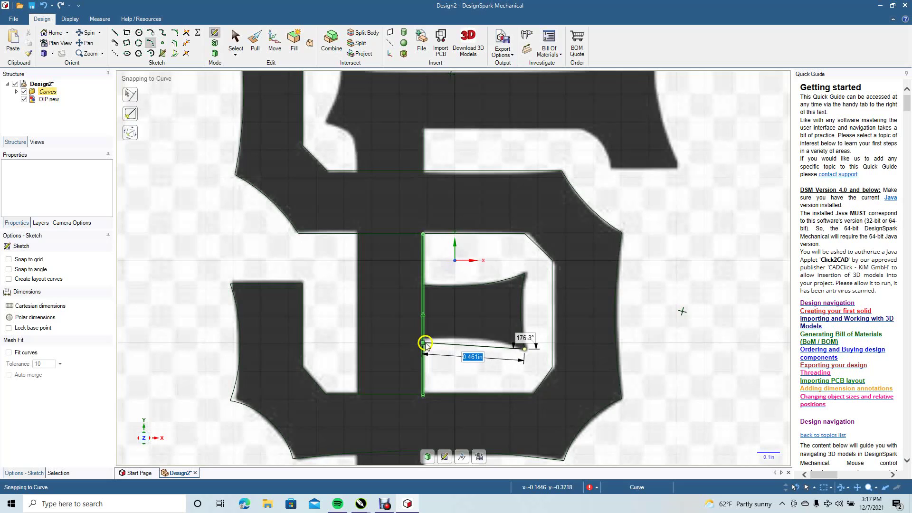
pyautogui.click(424, 341)
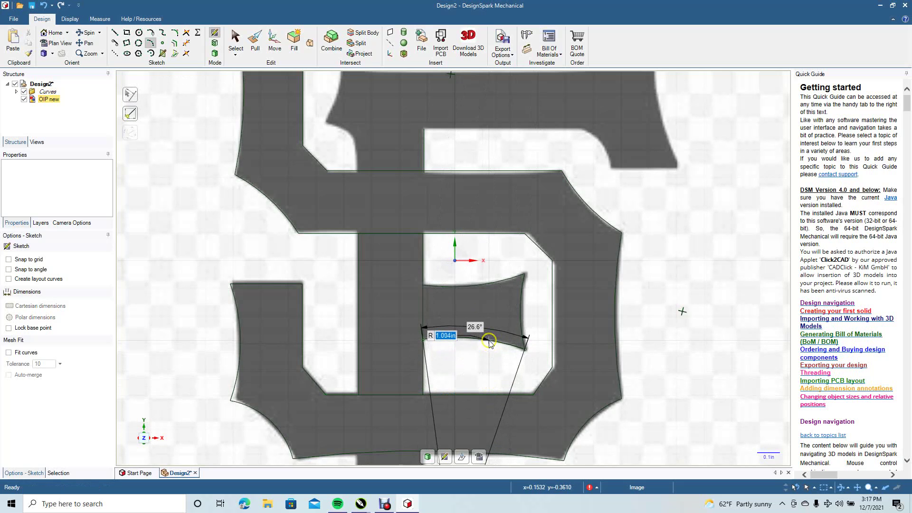
pyautogui.click(490, 341)
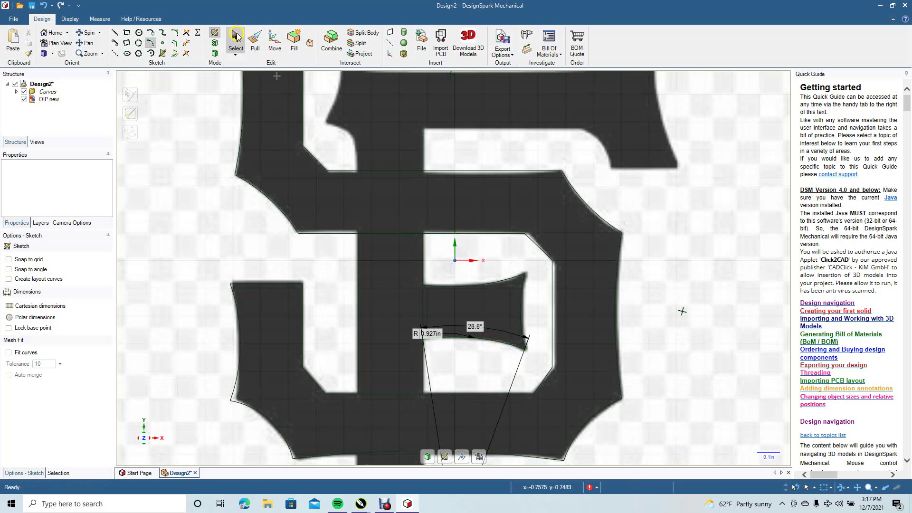
pyautogui.click(236, 37)
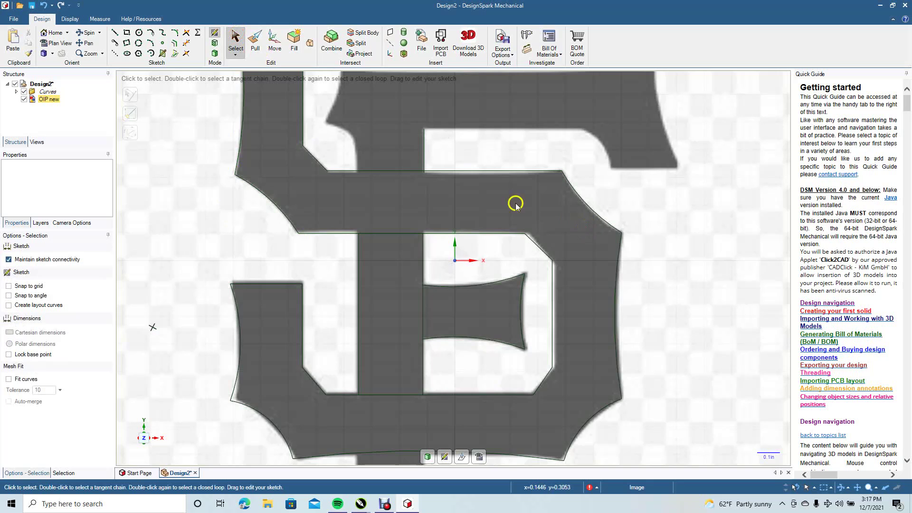
pyautogui.click(89, 43)
# Draw a vertical 3.514in line down the lower stem's centre and set it as the mirror line
pyautogui.moveTo(192, 209); pyautogui.dragTo(210, 39)
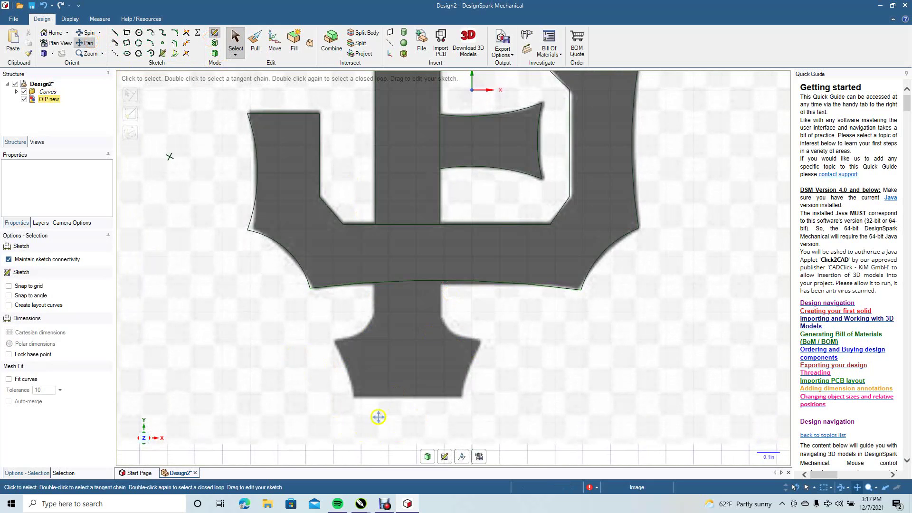
pyautogui.click(117, 33)
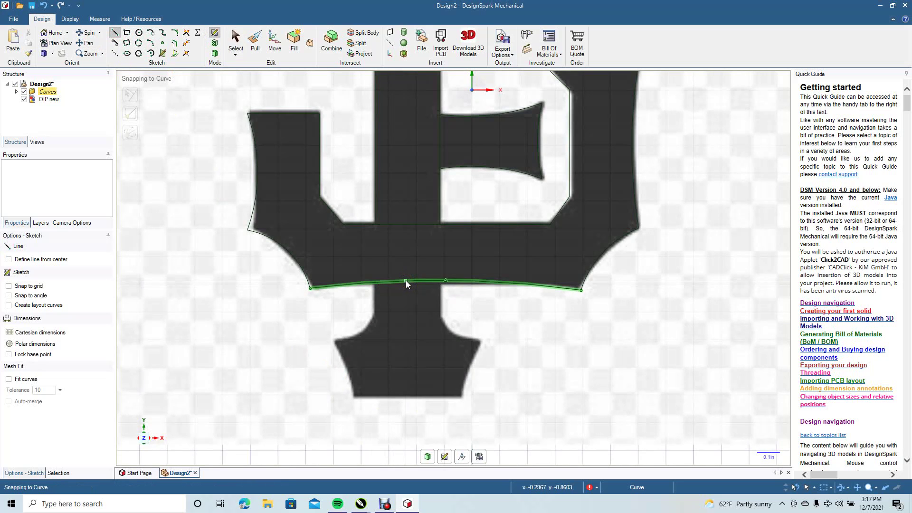
pyautogui.click(406, 281)
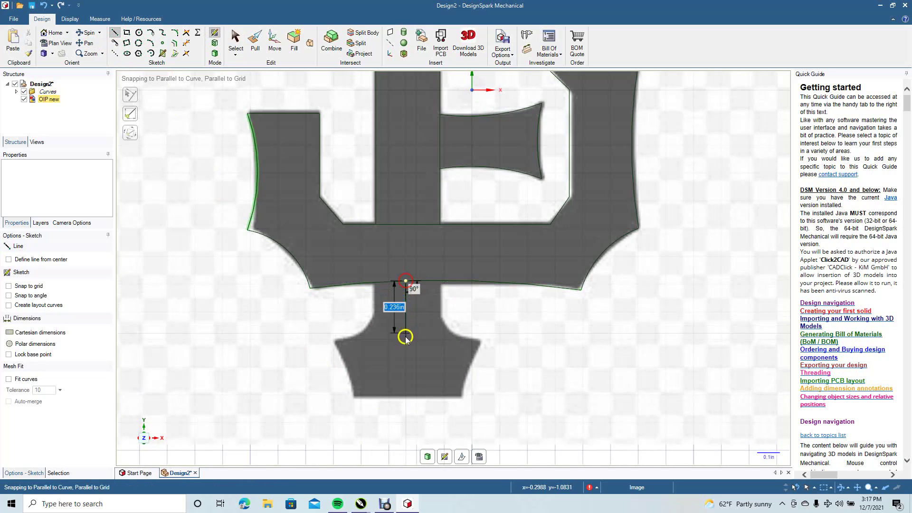
pyautogui.click(405, 398)
pyautogui.click(234, 40)
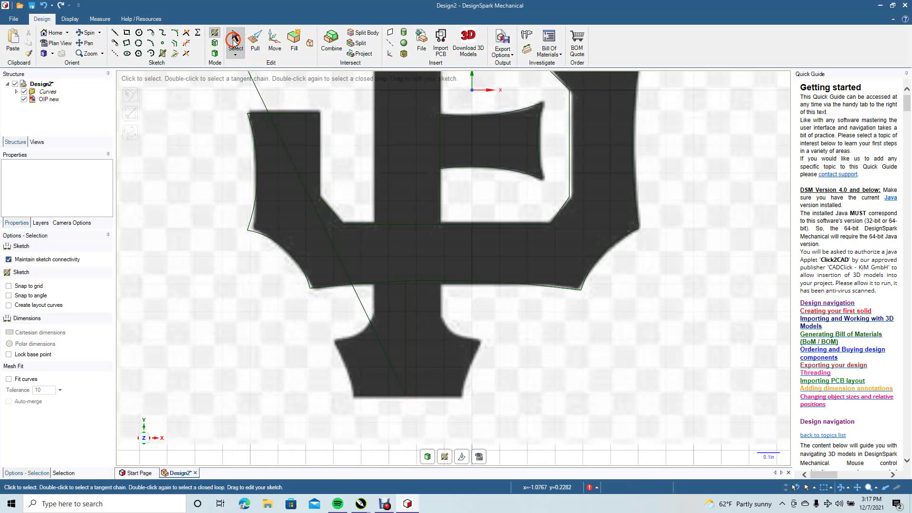
pyautogui.click(235, 38)
pyautogui.press('l')
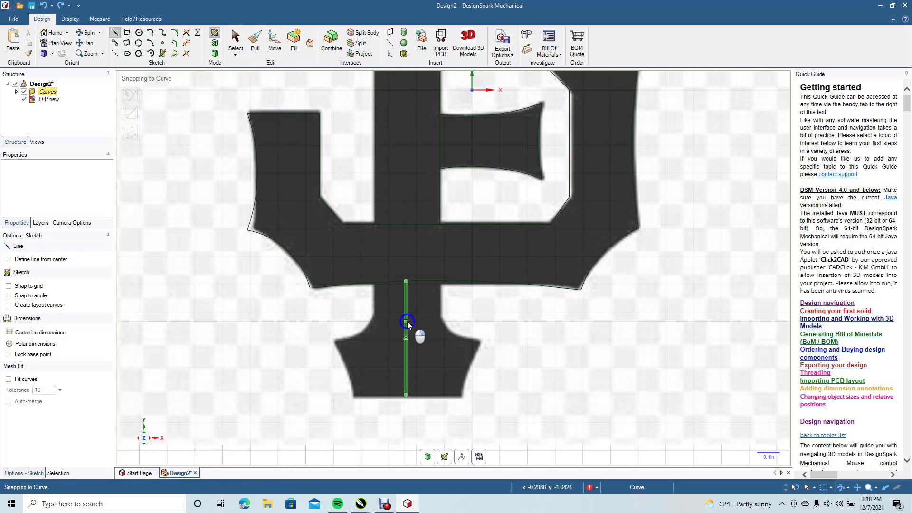
pyautogui.rightClick(406, 321)
pyautogui.click(442, 80)
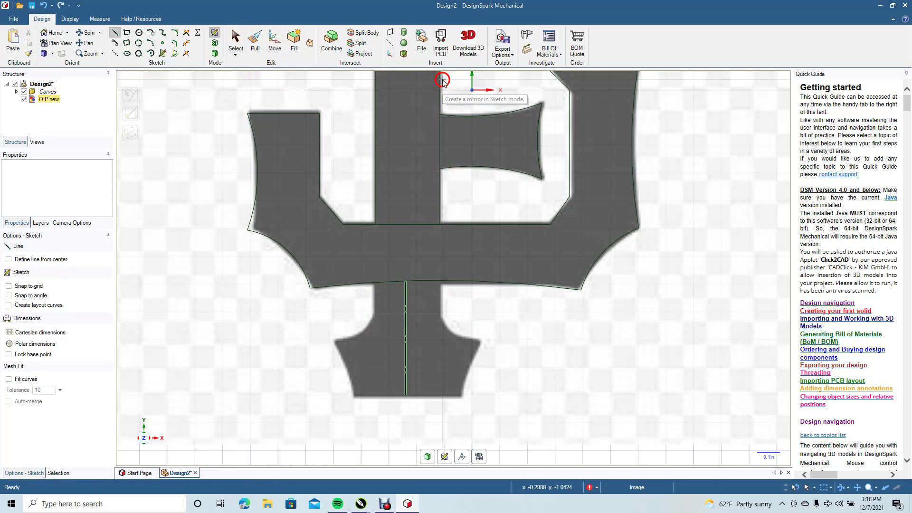
# Draw a short line down the stem's left edge and begin a flaring arc from its end
pyautogui.click(119, 39)
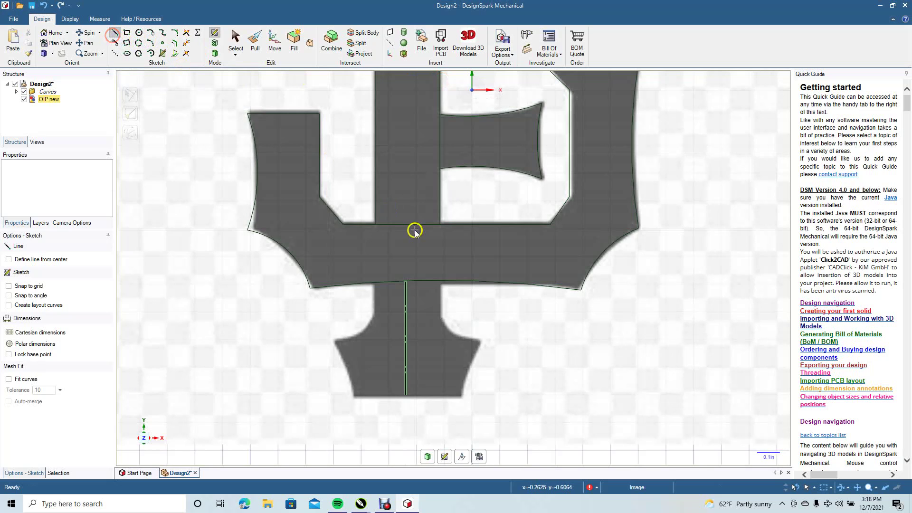
pyautogui.click(375, 283)
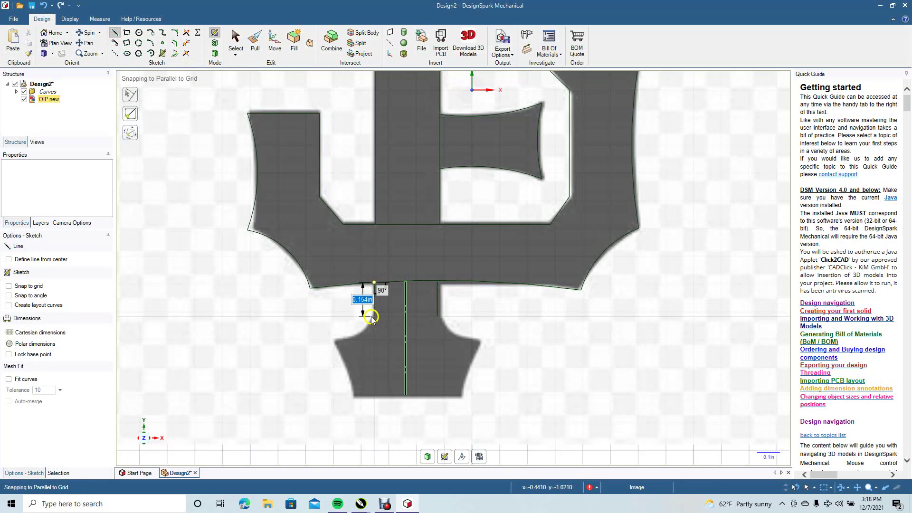
pyautogui.click(372, 316)
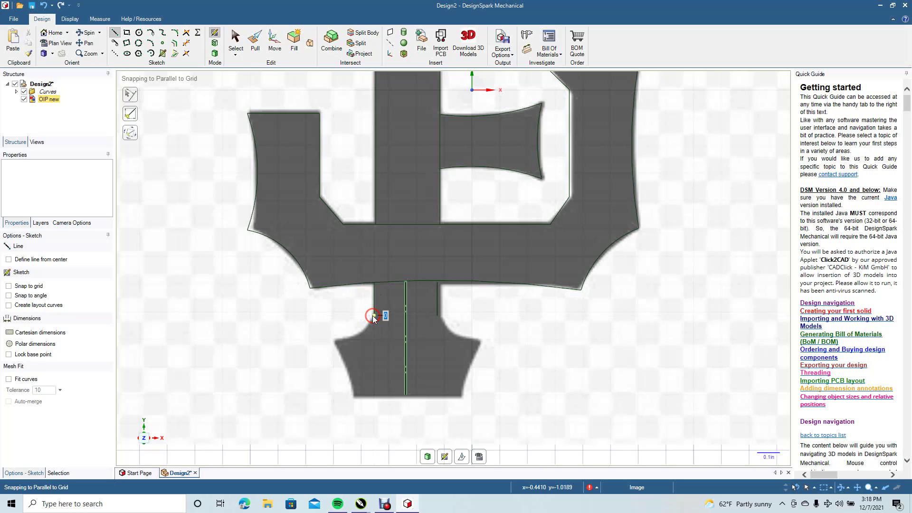
pyautogui.press('Escape')
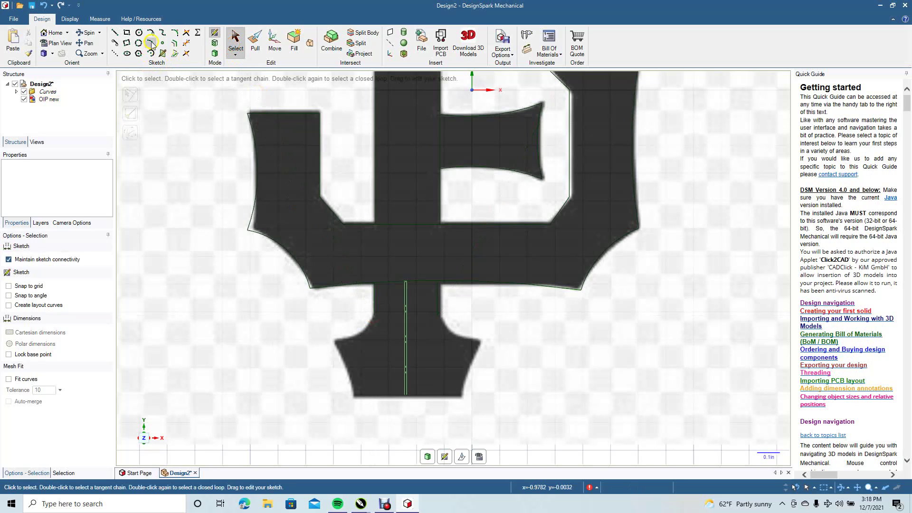
pyautogui.click(151, 43)
pyautogui.click(375, 316)
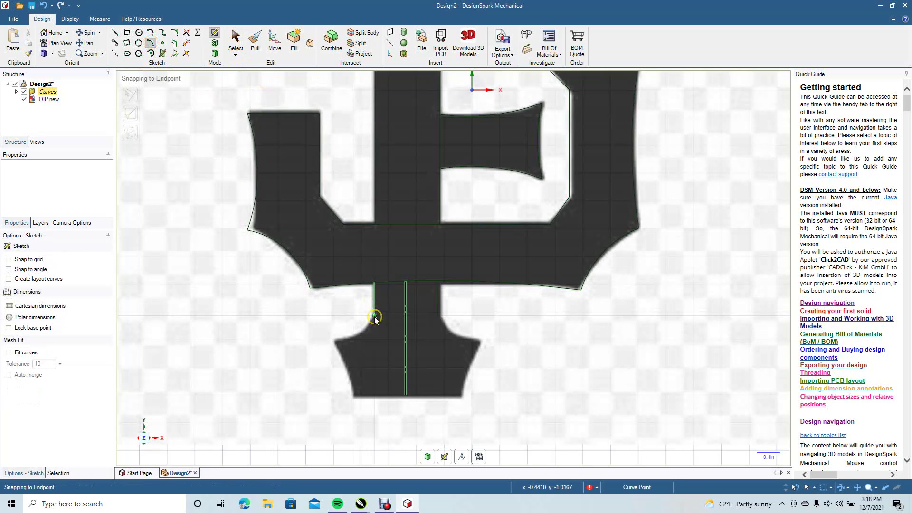
pyautogui.click(337, 342)
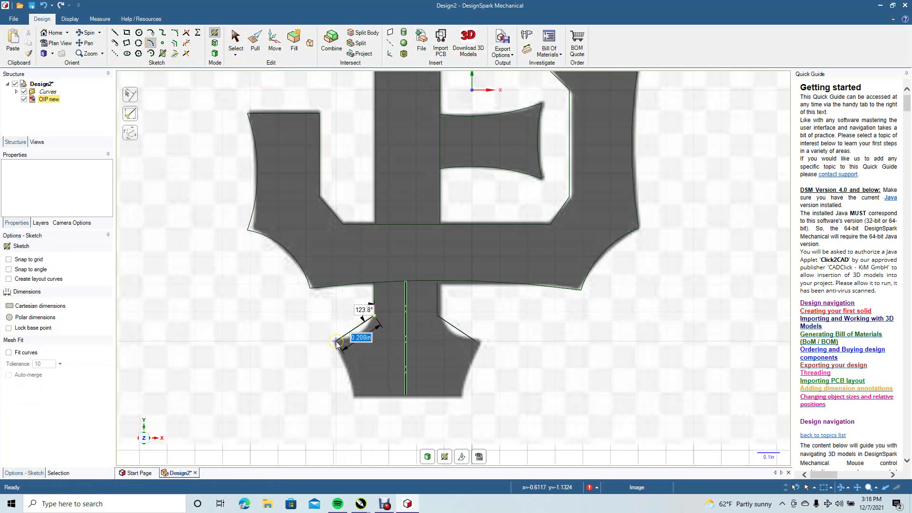
pyautogui.moveTo(337, 341); pyautogui.dragTo(366, 328)
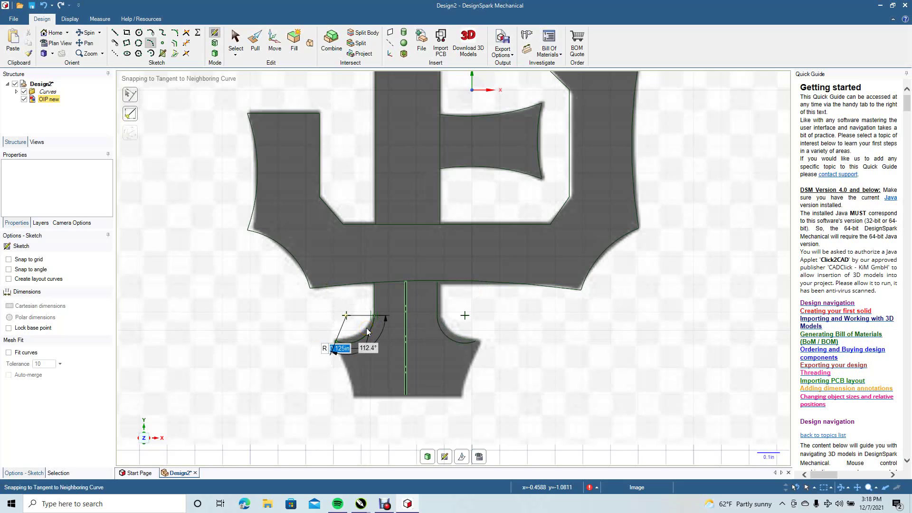
pyautogui.click(234, 46)
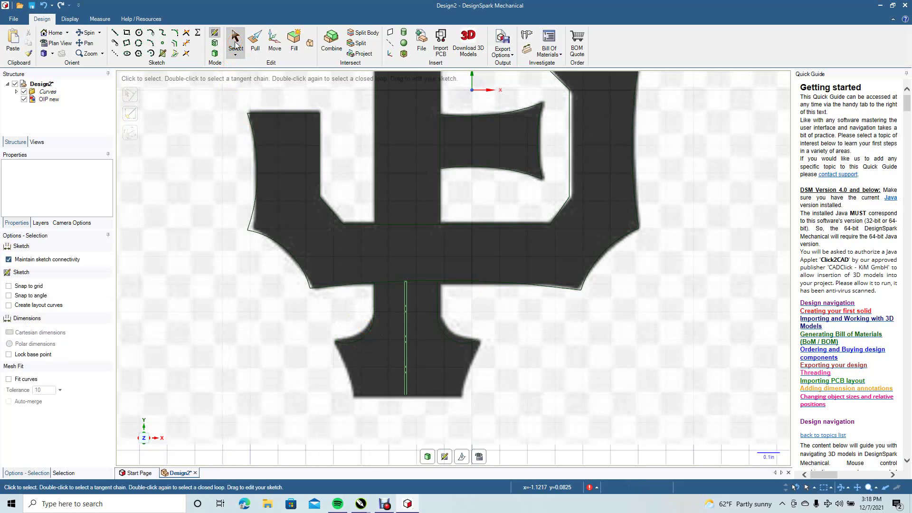
# Trace the flared curve from the stem edge down to the bottom-left corner
pyautogui.click(151, 43)
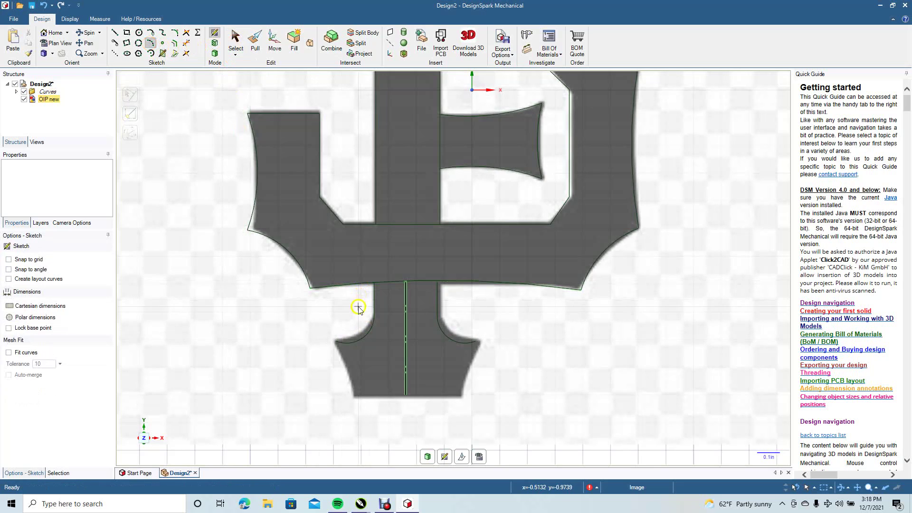
pyautogui.click(374, 315)
pyautogui.click(337, 342)
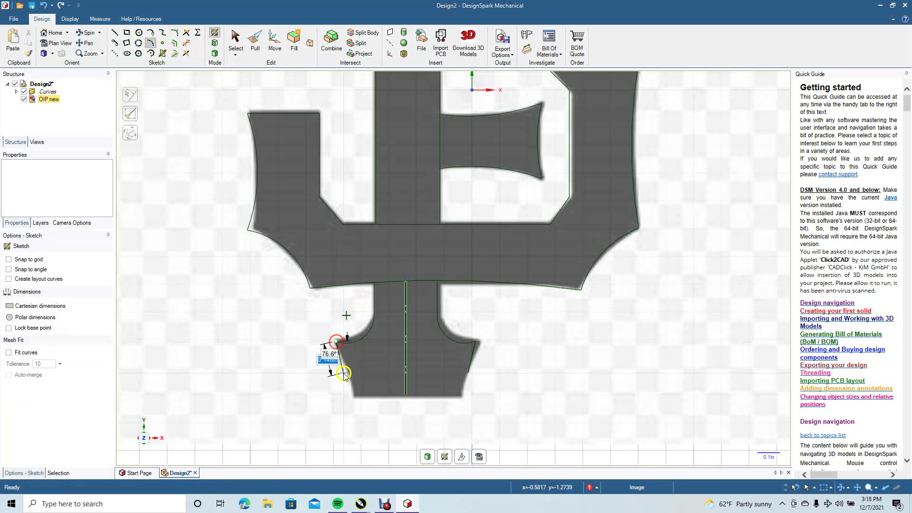
pyautogui.click(354, 395)
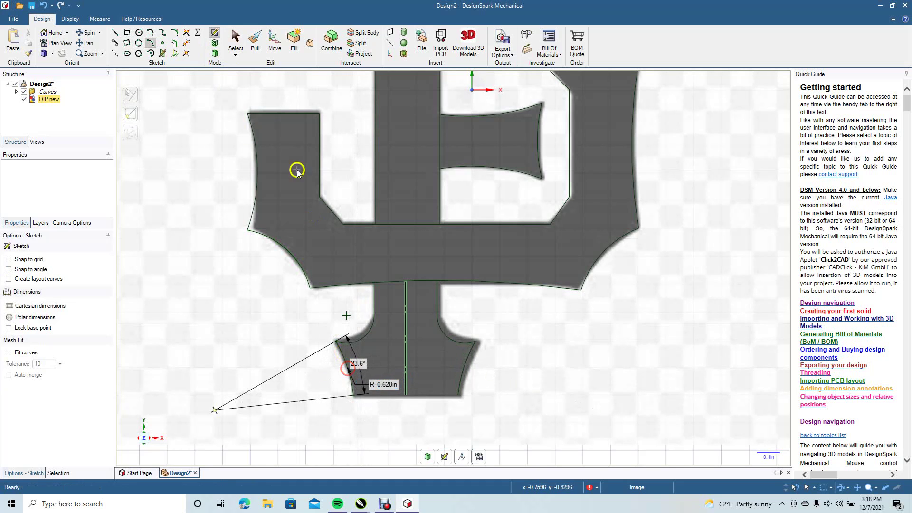
pyautogui.click(239, 47)
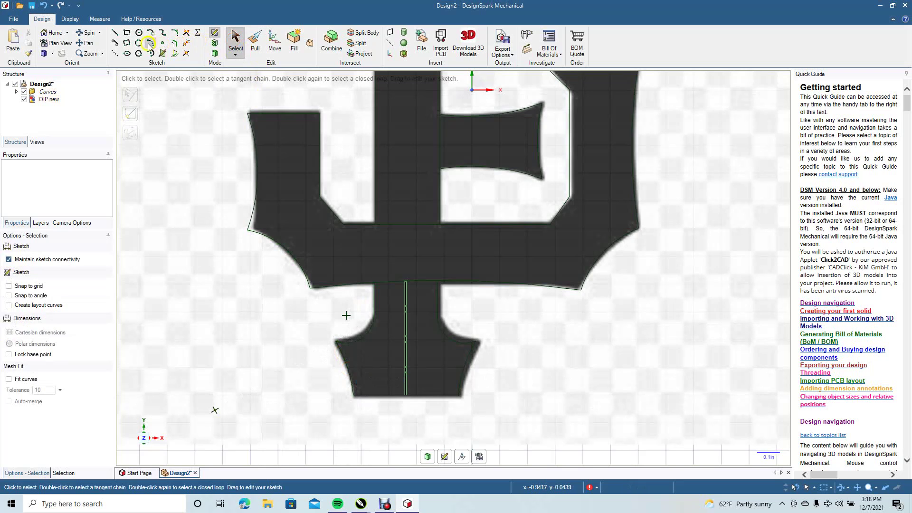
# Draw the 0.236in bottom edge from the bottom-left corner to the mirror line
pyautogui.click(115, 33)
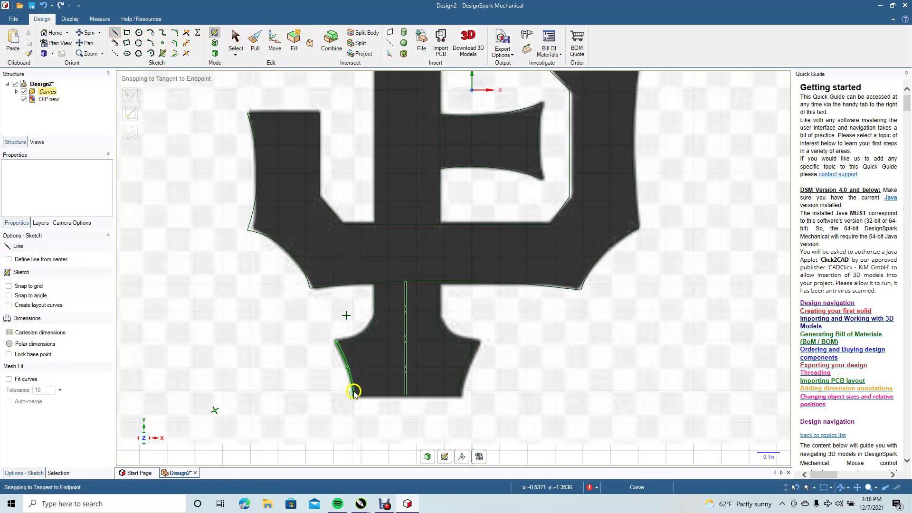
pyautogui.click(353, 395)
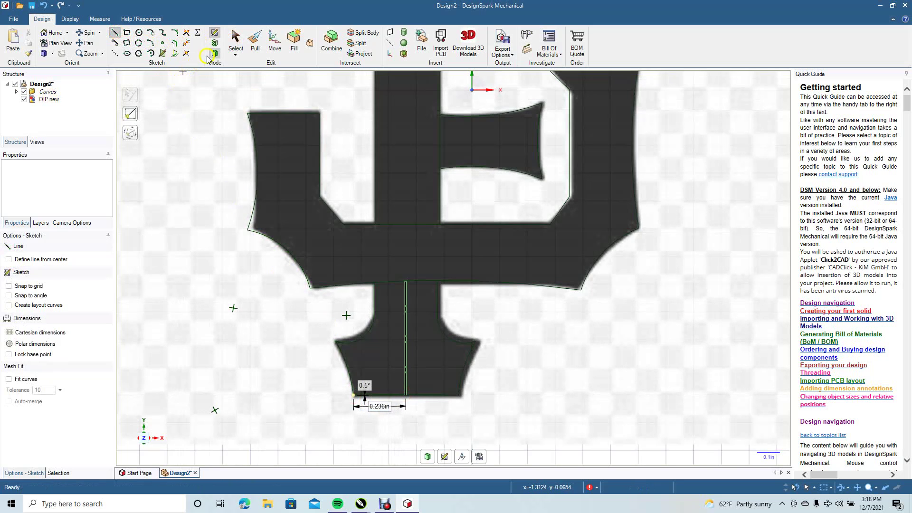
pyautogui.click(236, 38)
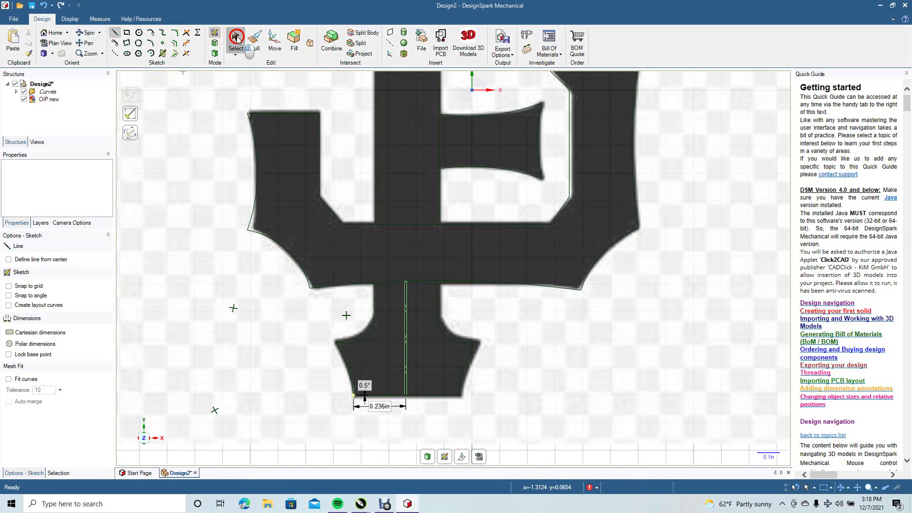
pyautogui.click(89, 42)
pyautogui.moveTo(341, 137); pyautogui.dragTo(329, 380)
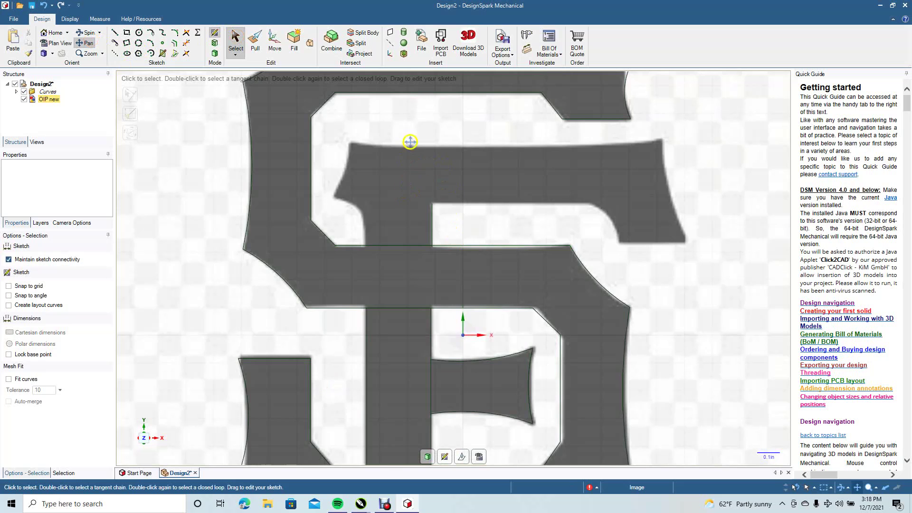
pyautogui.click(113, 32)
# Trace under the top bar with a 0.715in horizontal line and a 0.205in-radius arc into the curve
pyautogui.click(432, 203)
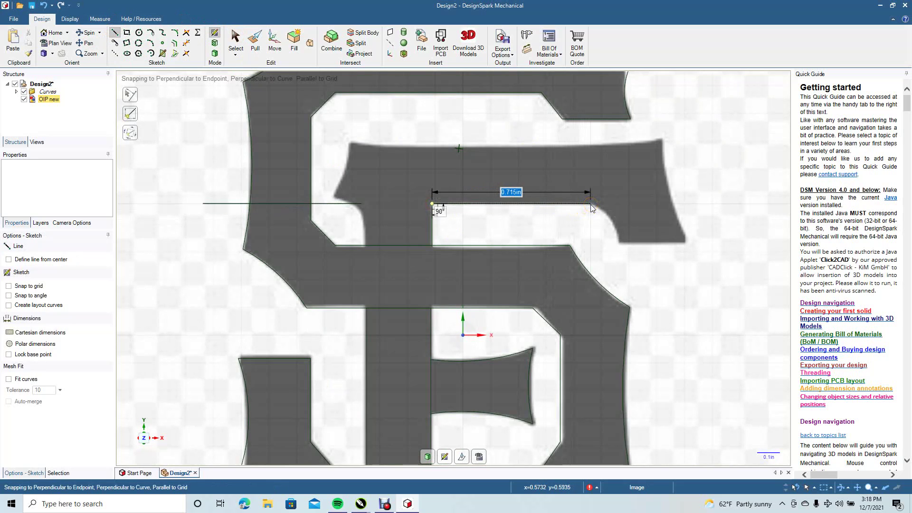
pyautogui.click(591, 204)
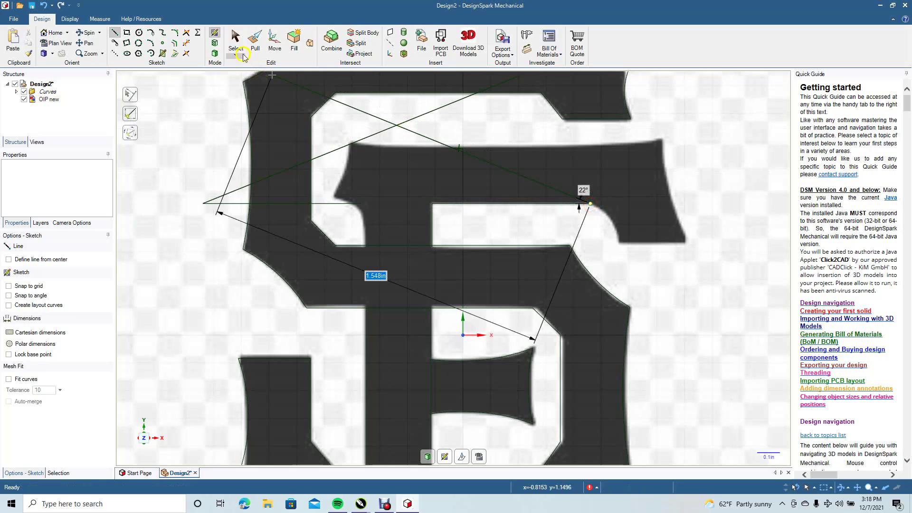
pyautogui.click(236, 40)
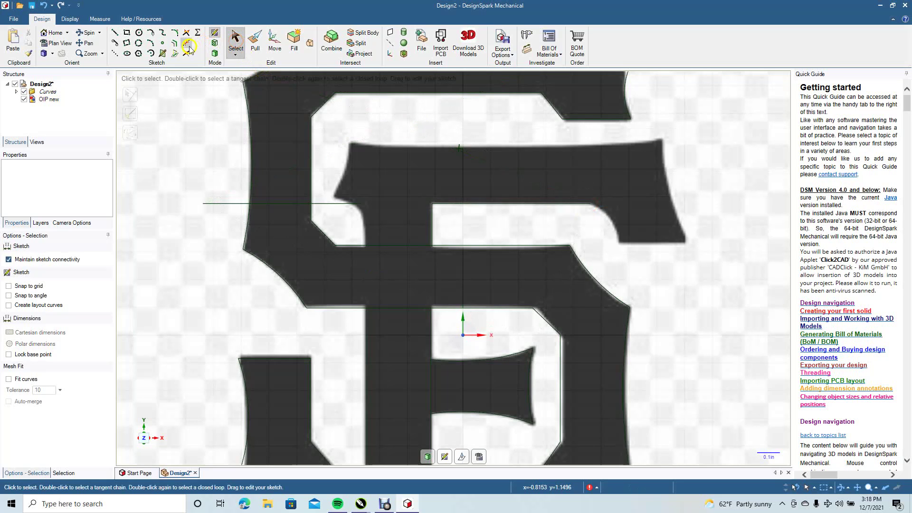
pyautogui.click(150, 43)
pyautogui.click(590, 205)
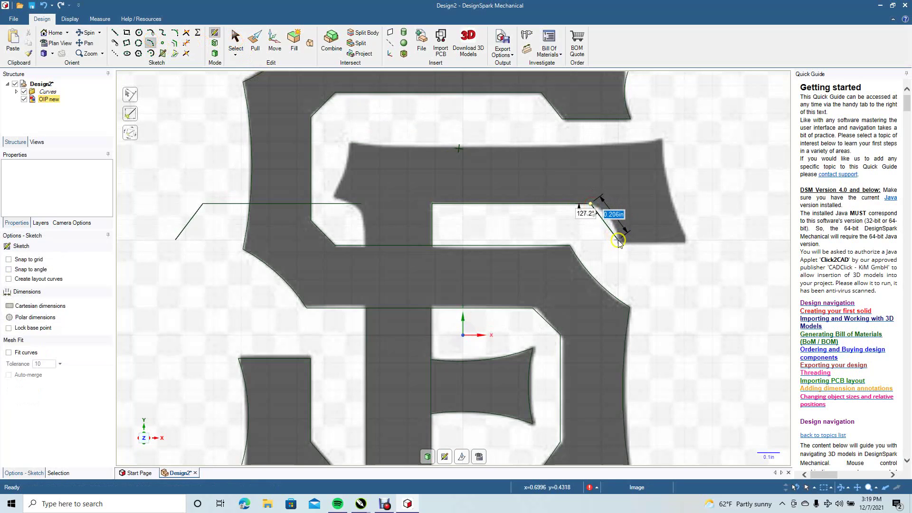
pyautogui.click(619, 241)
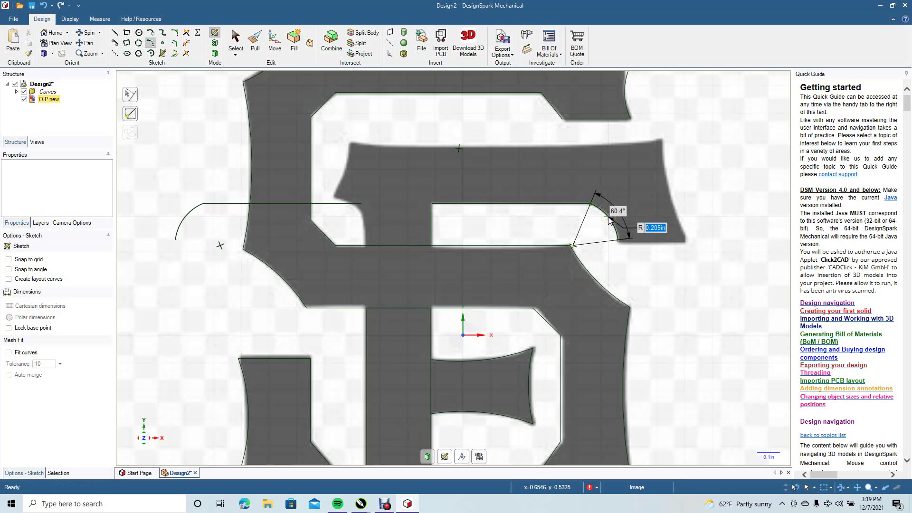
pyautogui.click(610, 219)
pyautogui.click(236, 42)
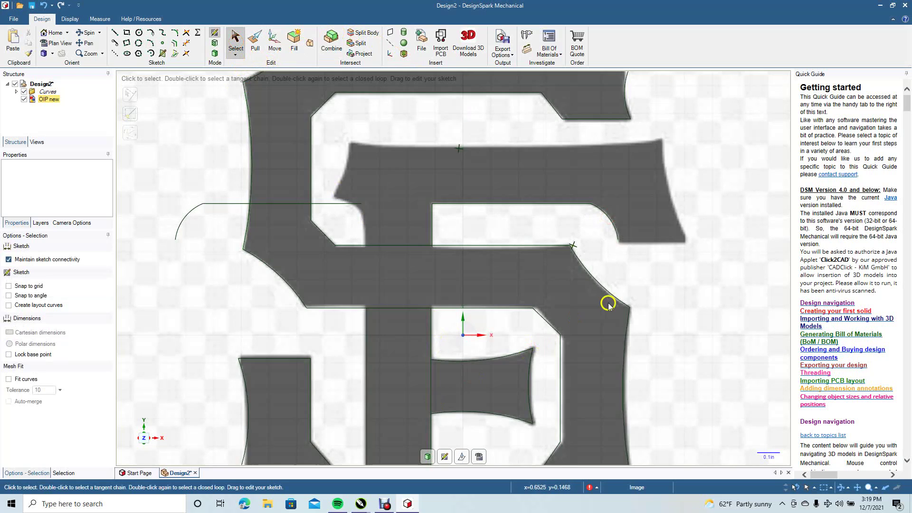
pyautogui.click(83, 45)
# Pan to the lower logo and check the traced vertical stem line
pyautogui.moveTo(184, 257); pyautogui.dragTo(200, 112)
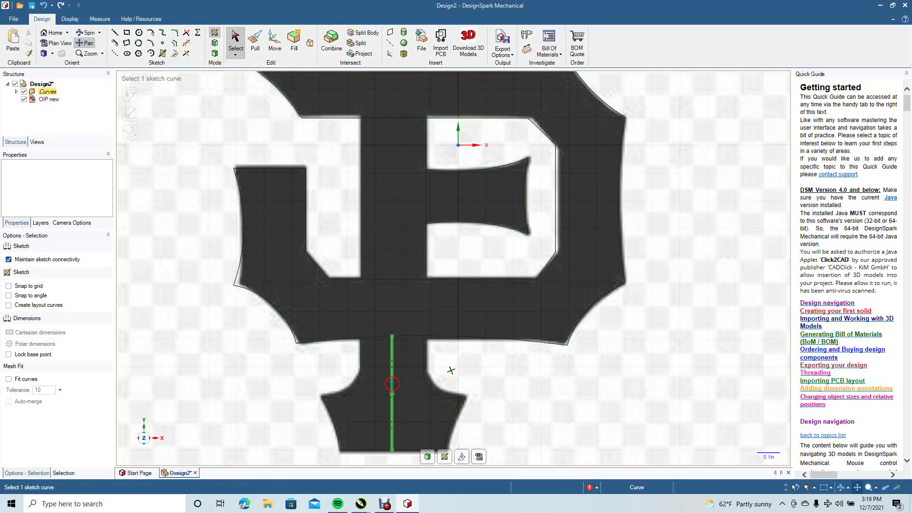
pyautogui.click(235, 41)
pyautogui.click(574, 378)
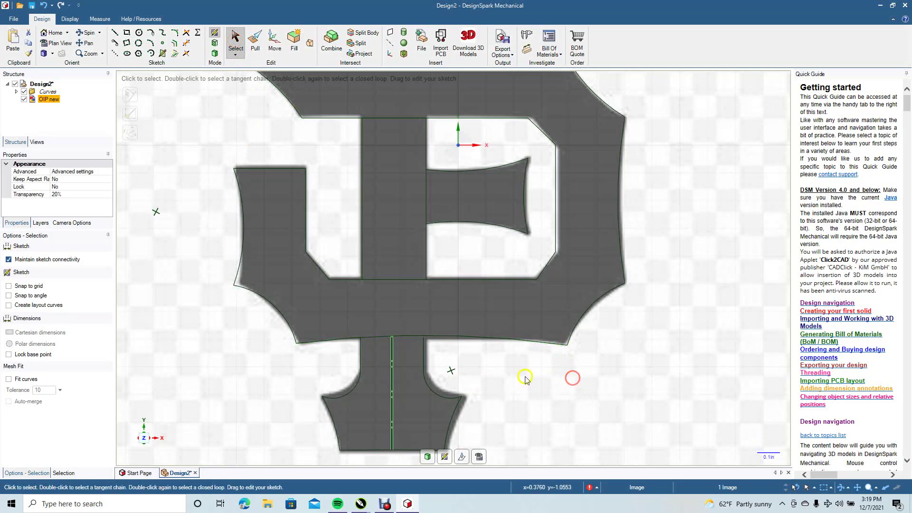
pyautogui.click(393, 379)
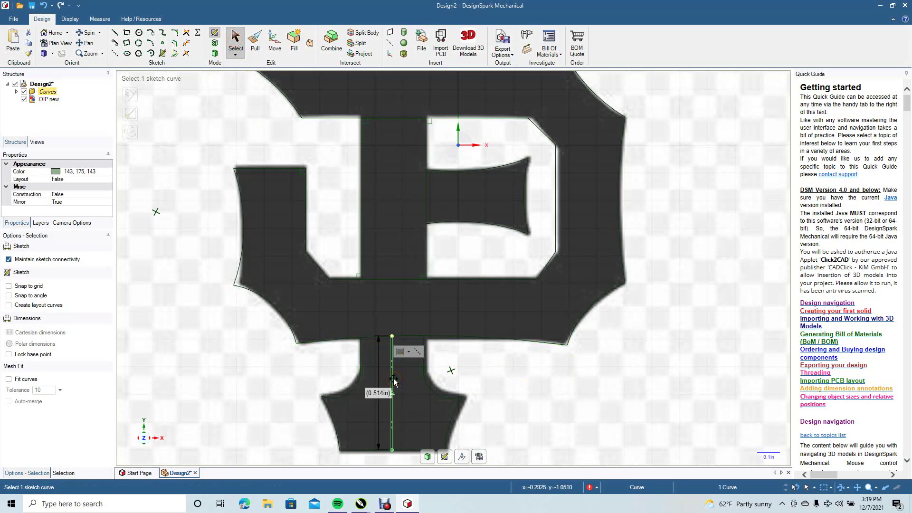
pyautogui.press('Escape')
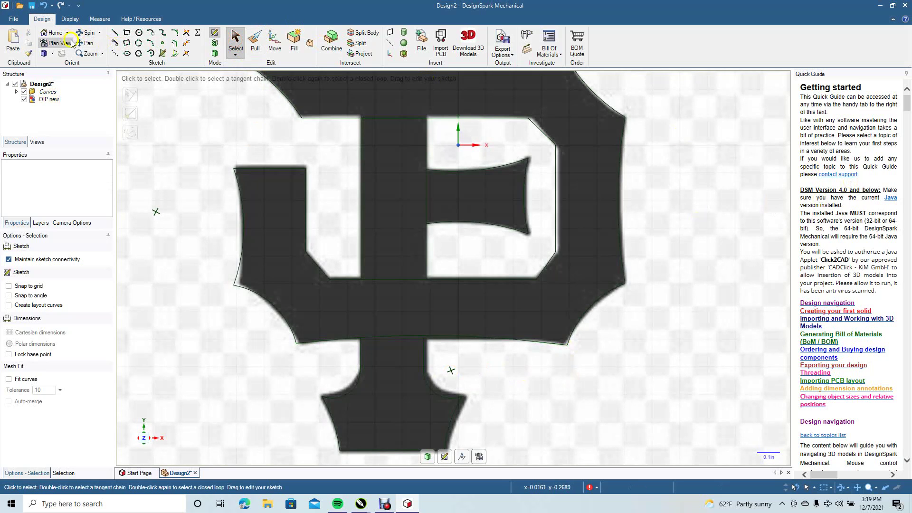
# Pan up to the SF letters' top and inspect the traced horizontal line and small arc
pyautogui.click(89, 44)
pyautogui.moveTo(187, 116)
pyautogui.mouseDown()
pyautogui.moveTo(219, 260)
pyautogui.moveTo(210, 304)
pyautogui.mouseUp()
pyautogui.click(204, 214)
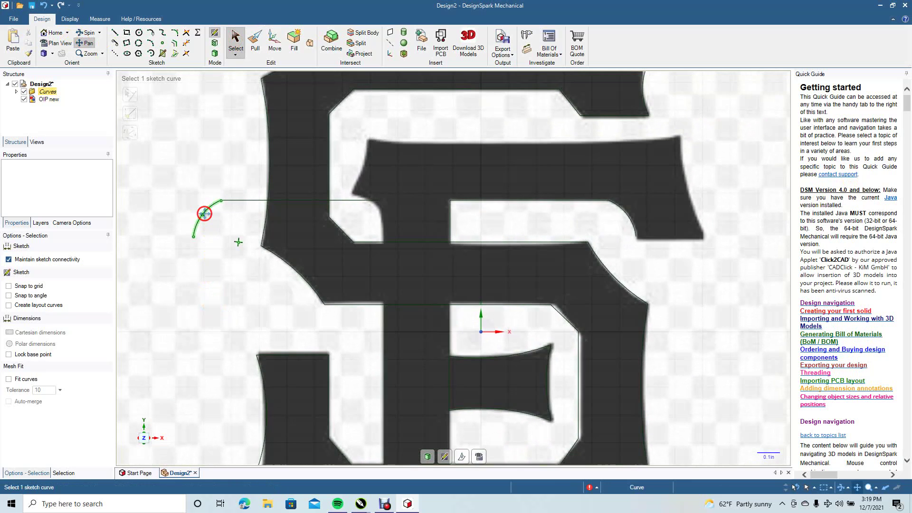
pyautogui.click(236, 41)
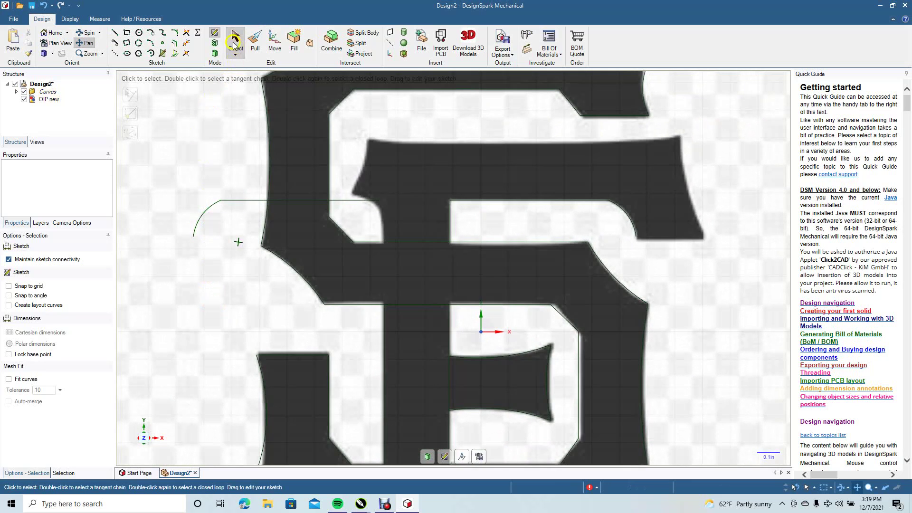
pyautogui.click(256, 201)
pyautogui.click(247, 200)
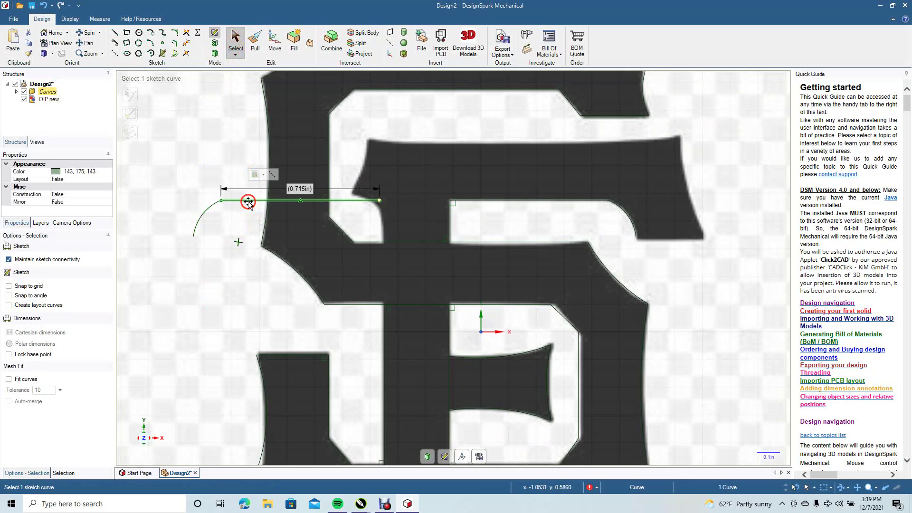
pyautogui.click(249, 175)
pyautogui.click(206, 212)
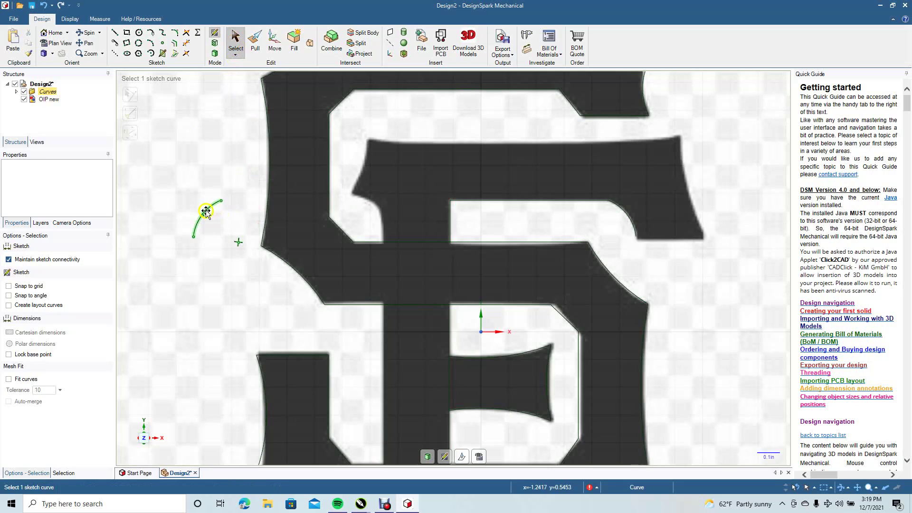
pyautogui.click(210, 185)
pyautogui.click(370, 253)
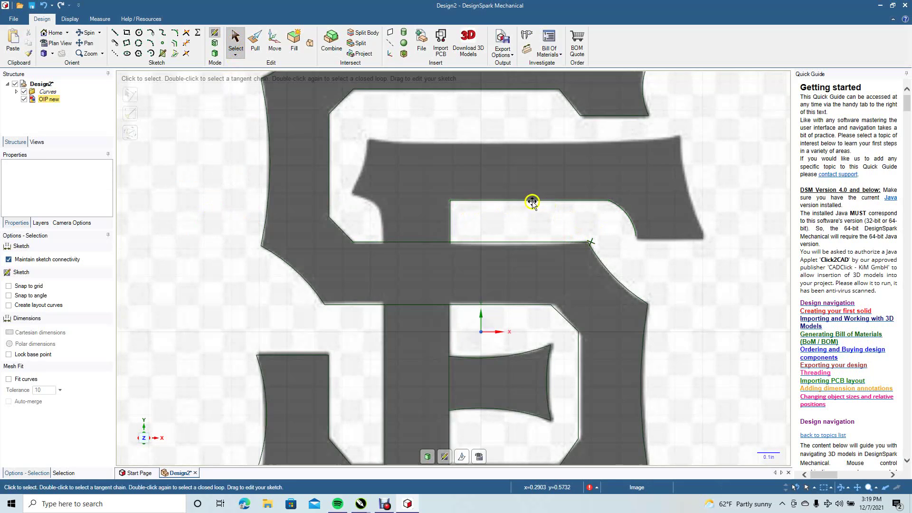
pyautogui.click(140, 42)
# Trace the top bar's lower edge with a line and its rounded right end with an arc
pyautogui.click(116, 32)
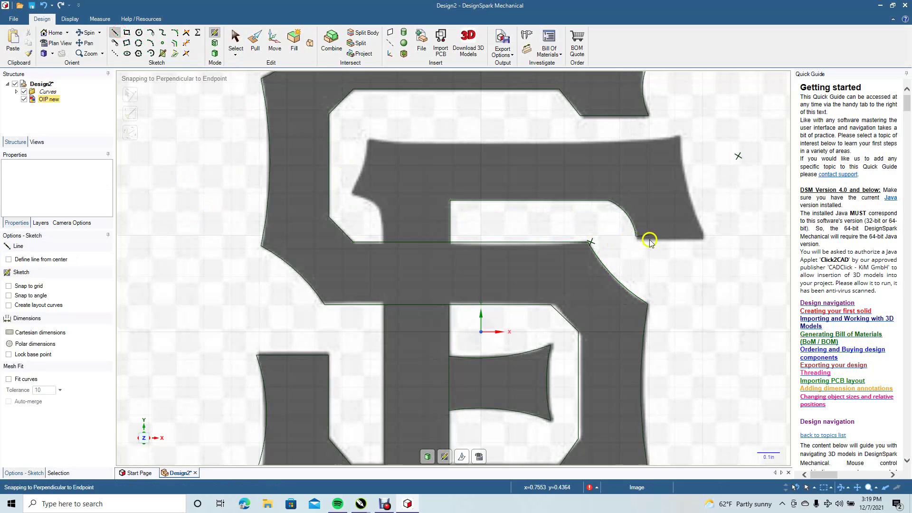
pyautogui.click(637, 238)
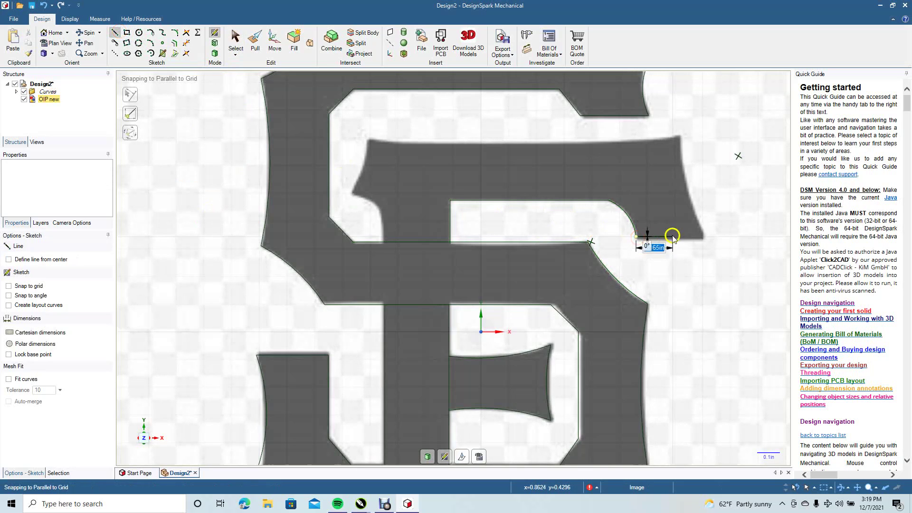
pyautogui.click(703, 240)
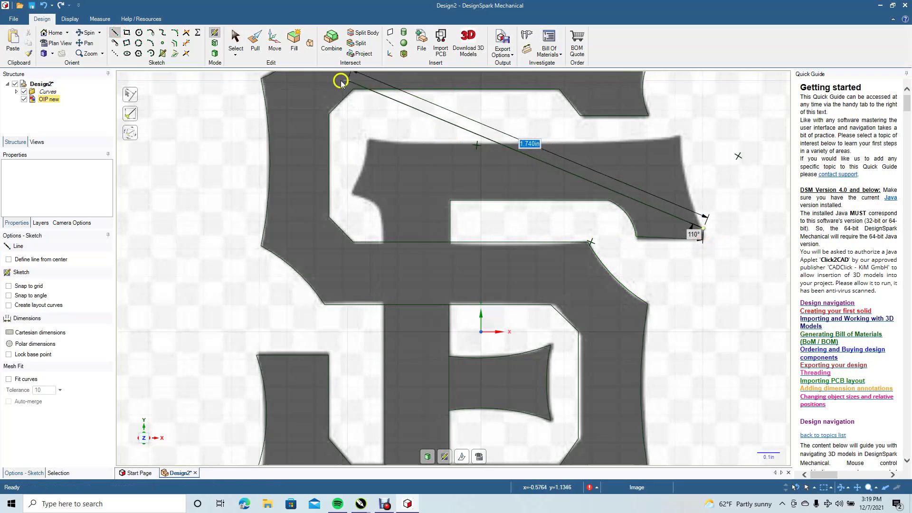
pyautogui.click(231, 39)
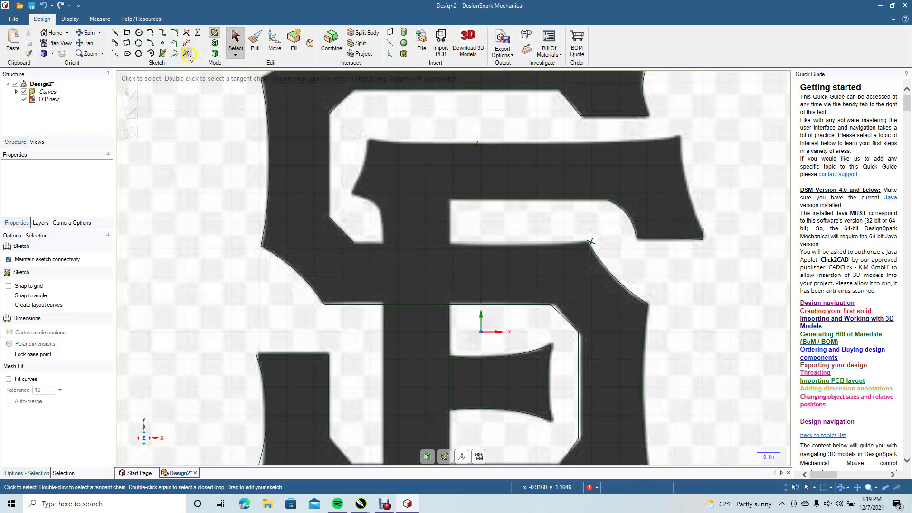
pyautogui.click(150, 43)
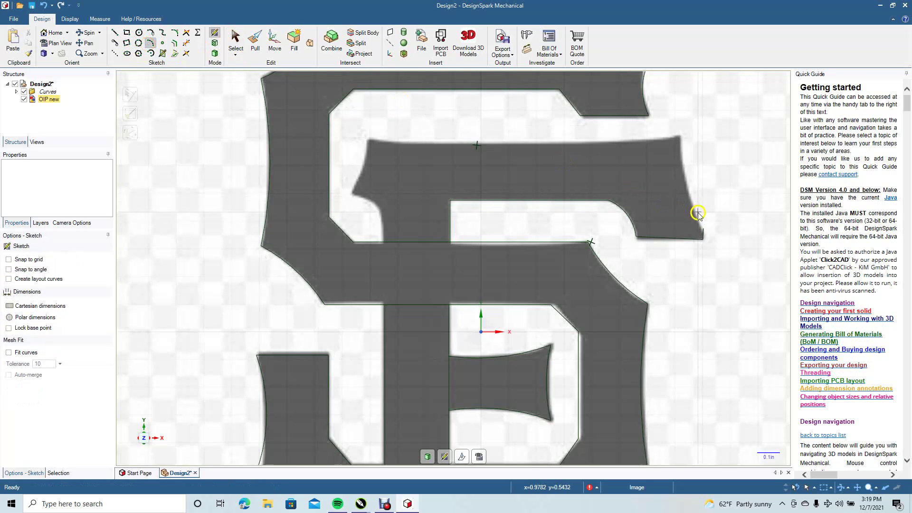
pyautogui.click(704, 230)
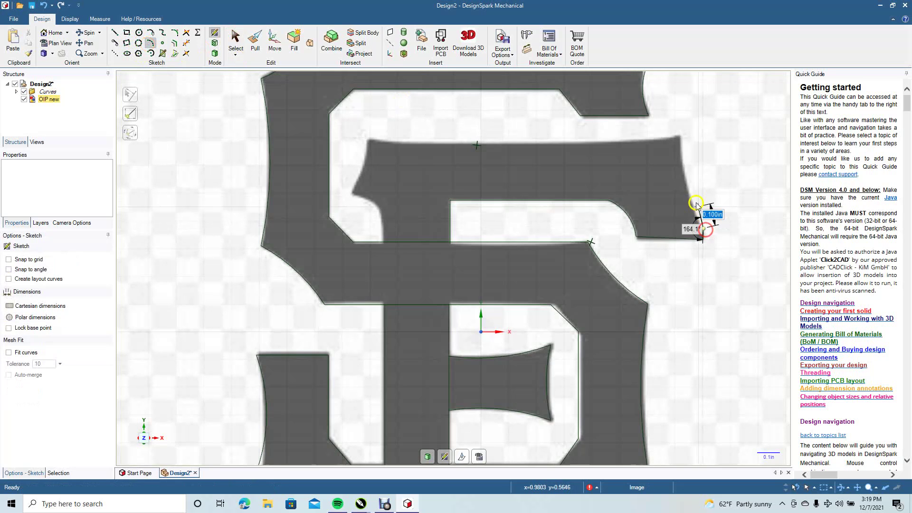
pyautogui.click(679, 137)
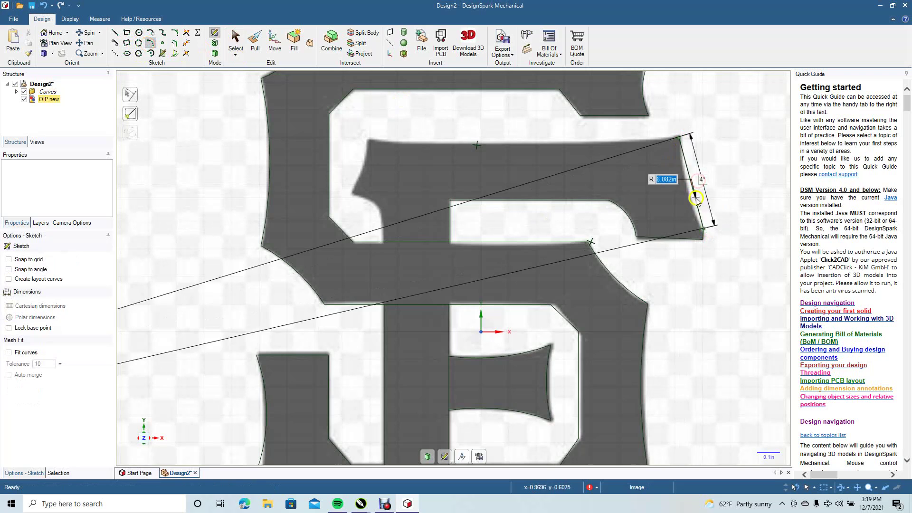
pyautogui.click(690, 203)
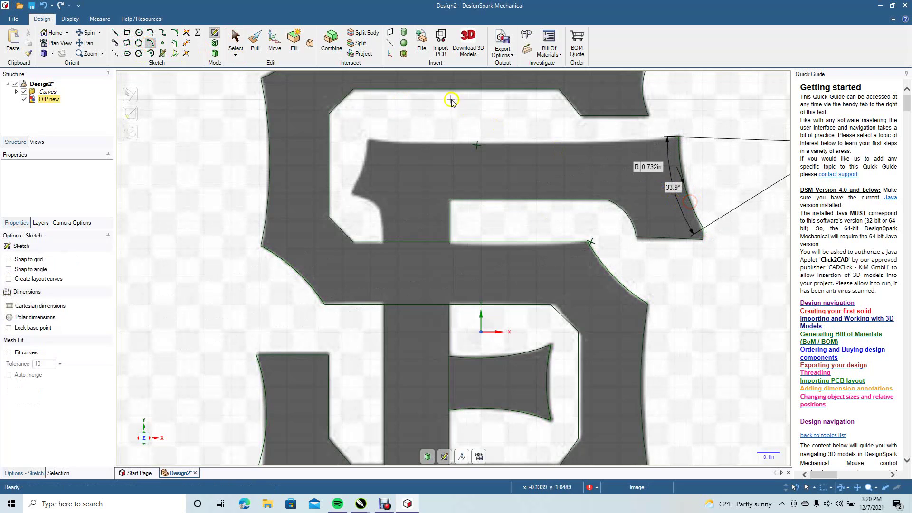
pyautogui.click(230, 37)
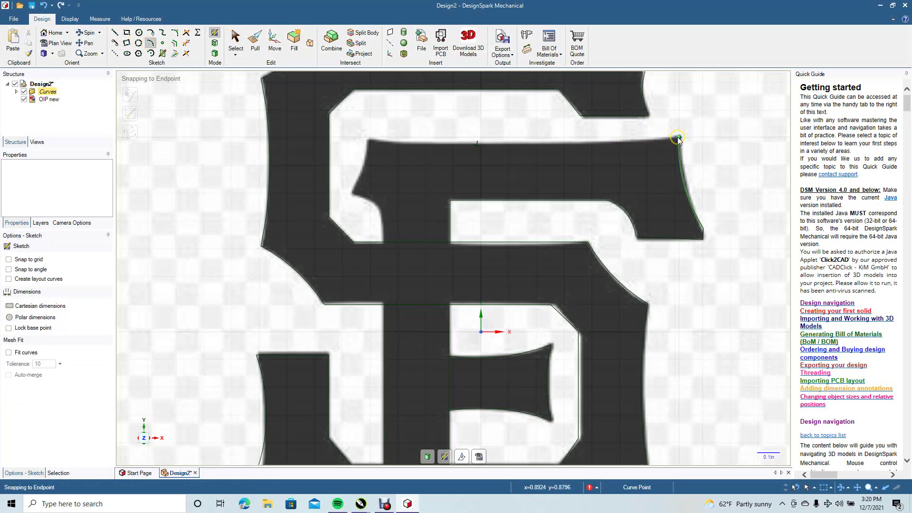
# Trace the bar's gently curved top edge with an arc to its upper left corner
pyautogui.press('l')
pyautogui.click(678, 138)
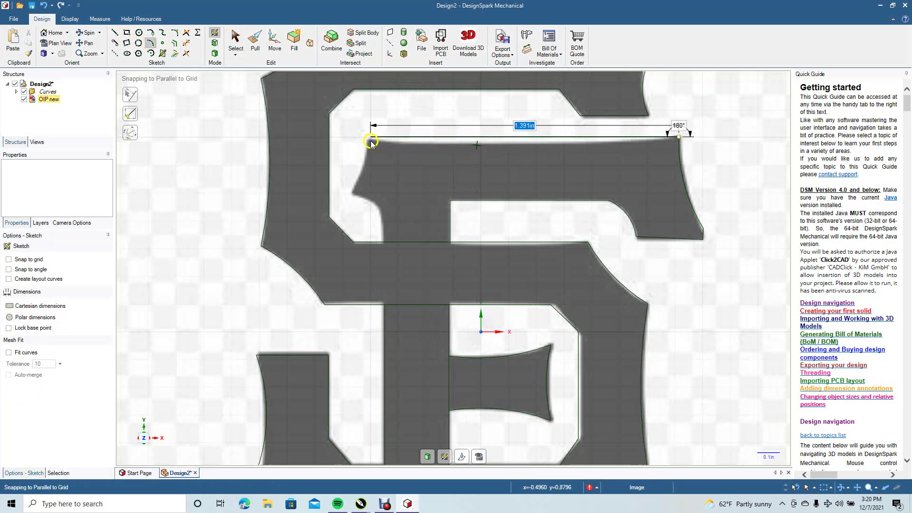
pyautogui.click(367, 142)
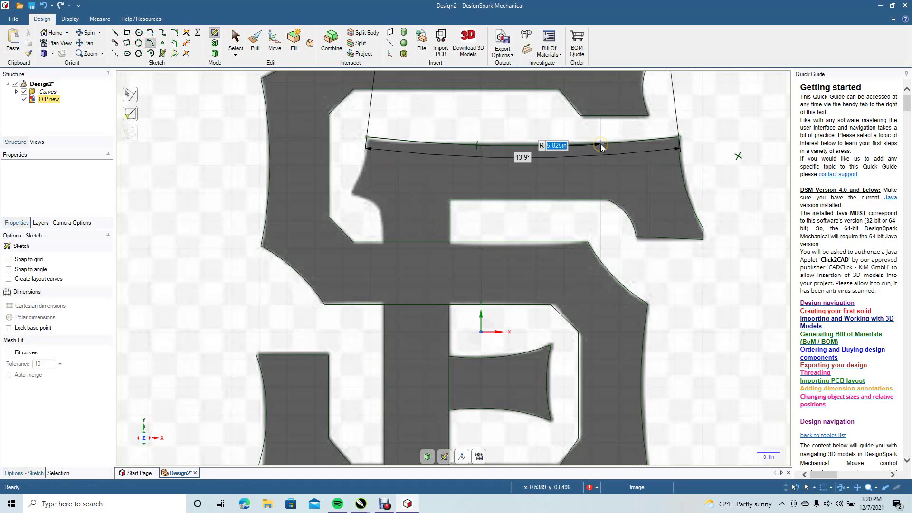
pyautogui.click(600, 147)
pyautogui.click(256, 38)
pyautogui.click(234, 39)
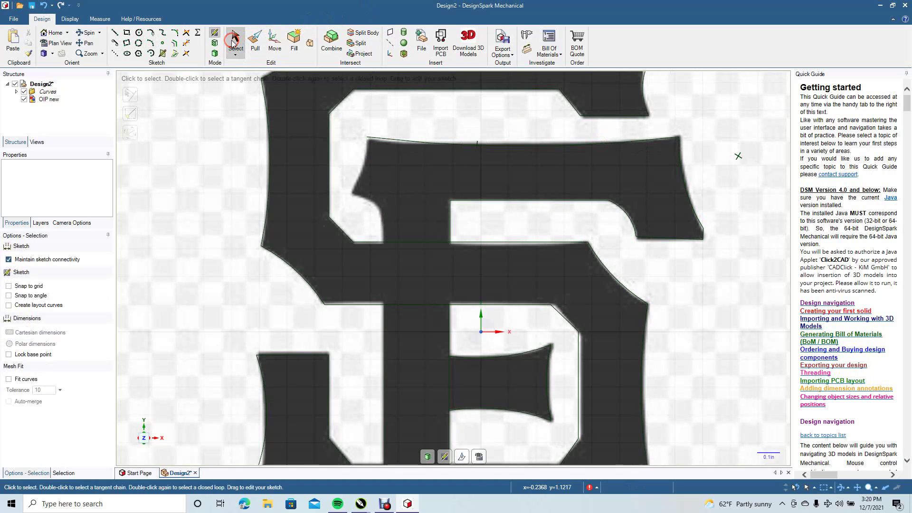
# Round the bar's left end with tangent arcs and drop a 0.113in line to its lower edge
pyautogui.click(152, 45)
pyautogui.click(369, 139)
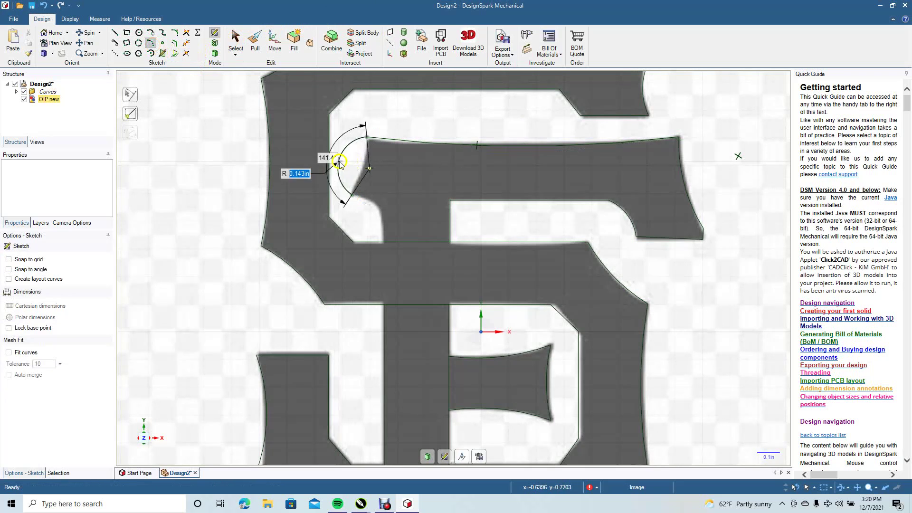
pyautogui.click(367, 164)
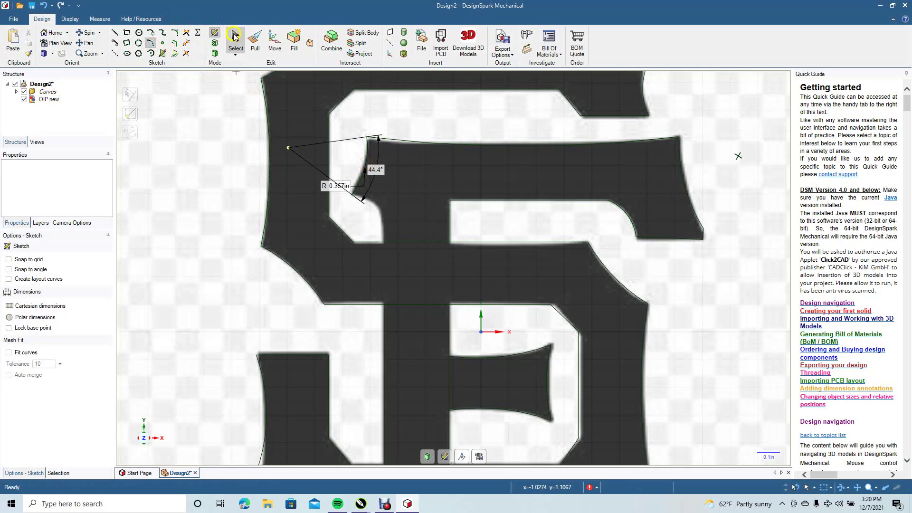
pyautogui.click(234, 41)
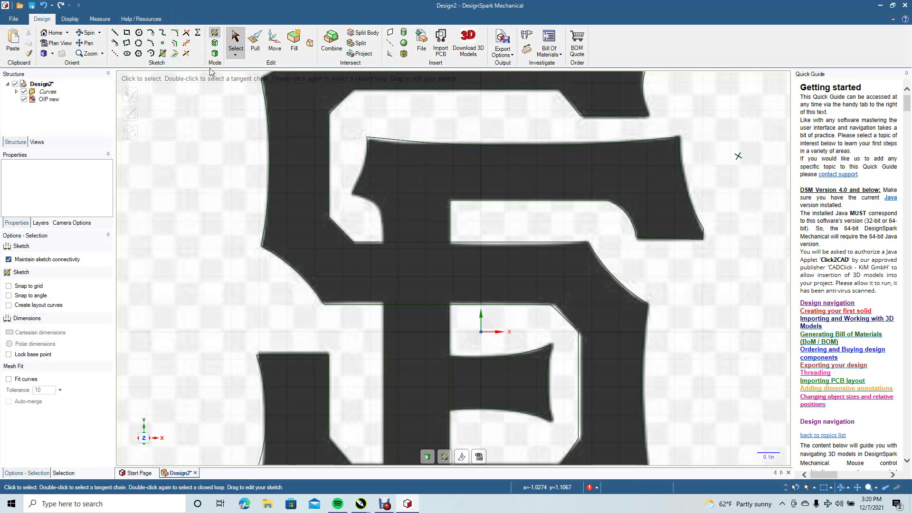
pyautogui.click(148, 45)
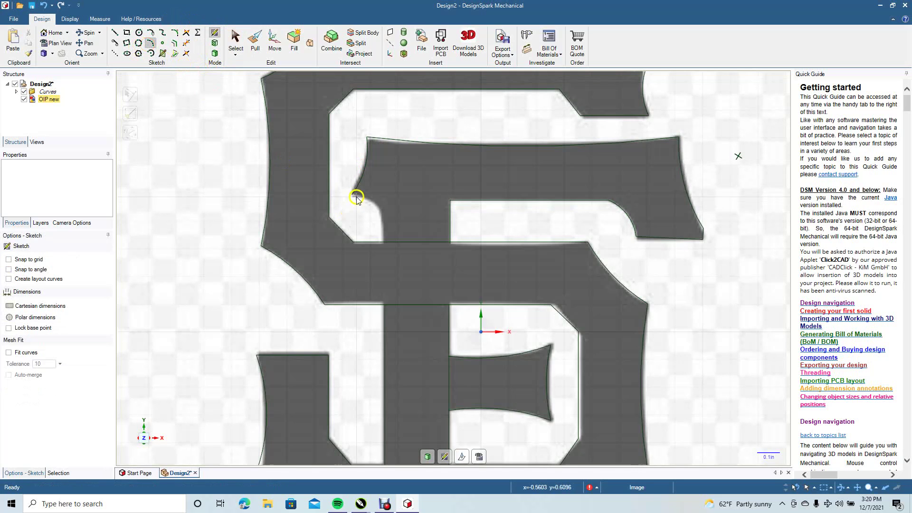
pyautogui.click(352, 195)
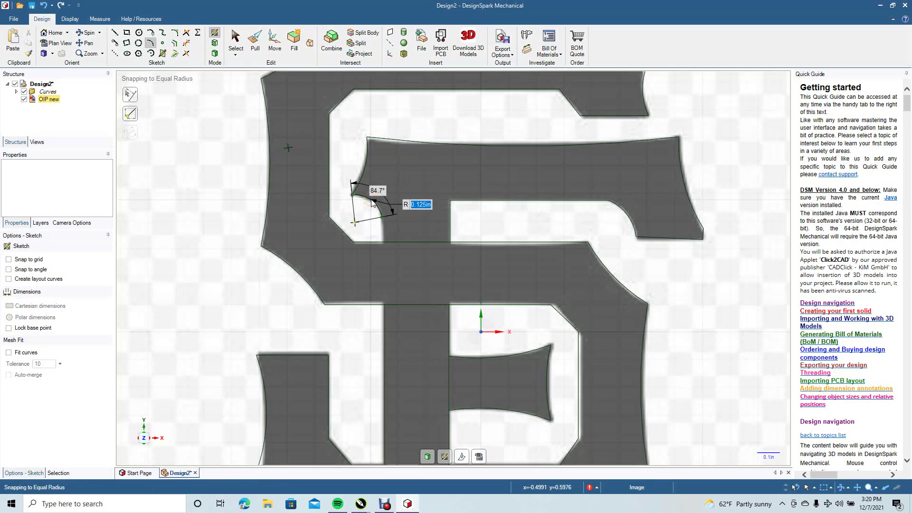
pyautogui.click(235, 41)
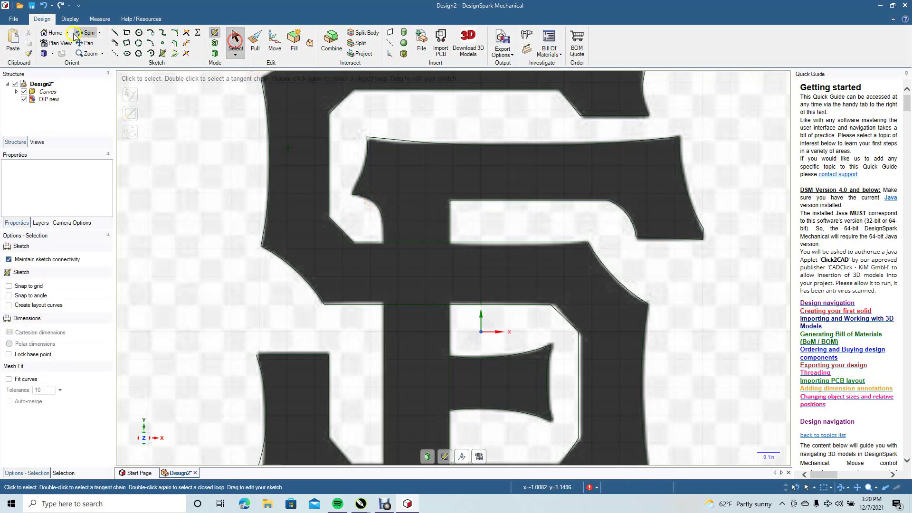
pyautogui.click(113, 34)
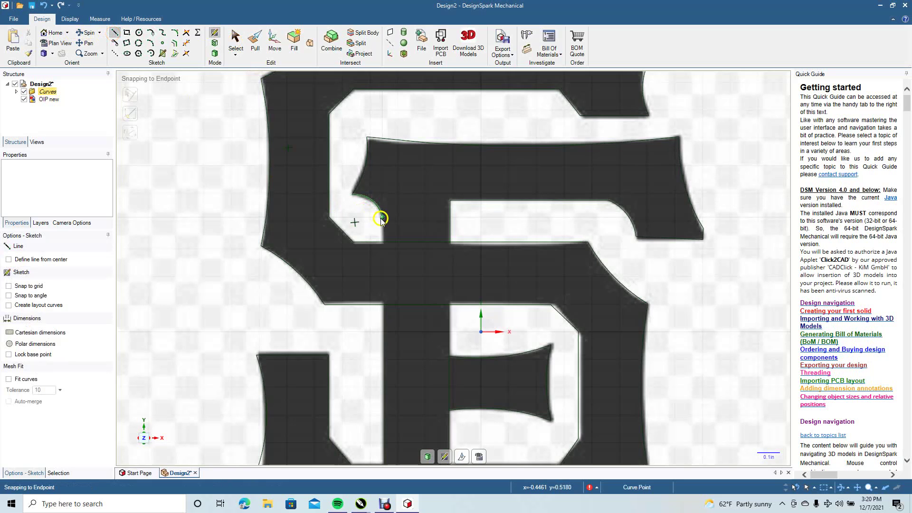
pyautogui.click(381, 218)
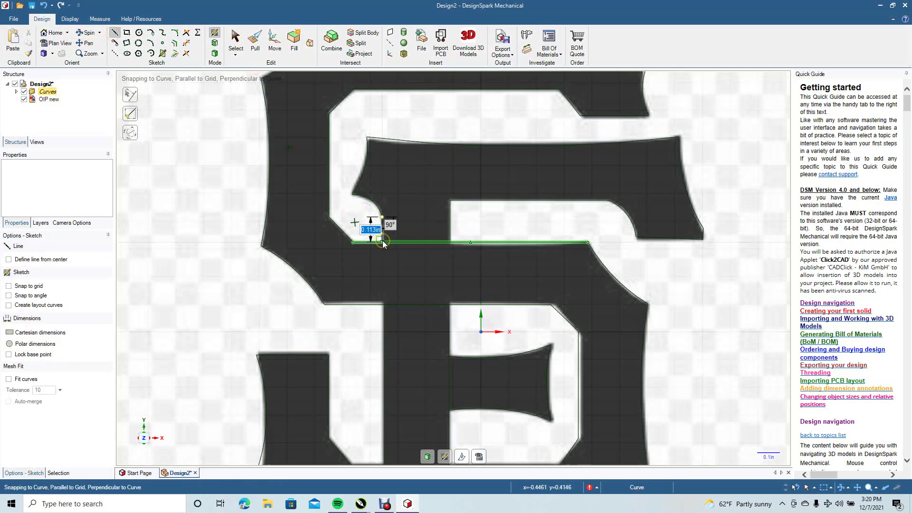
pyautogui.click(383, 241)
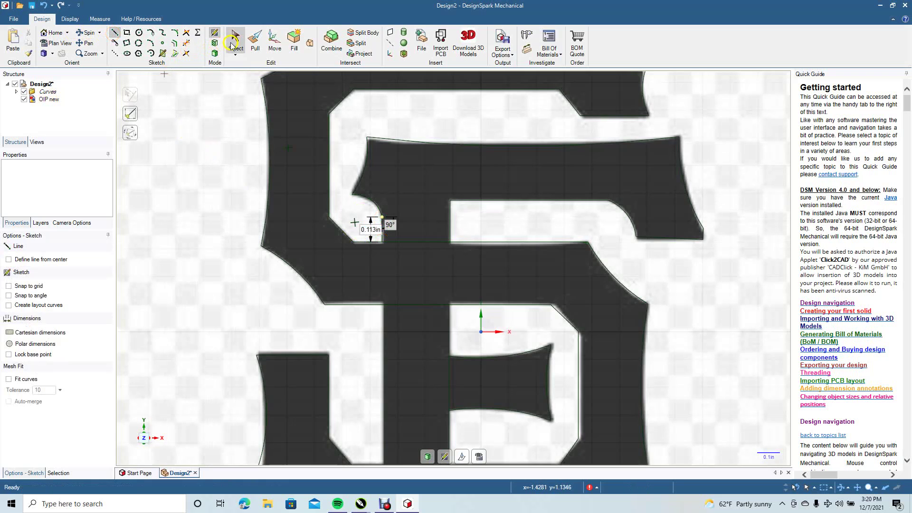
pyautogui.click(234, 42)
# Delete the reference logo image and trim the overlapping interior segments
pyautogui.scroll(-3, 233, 199)
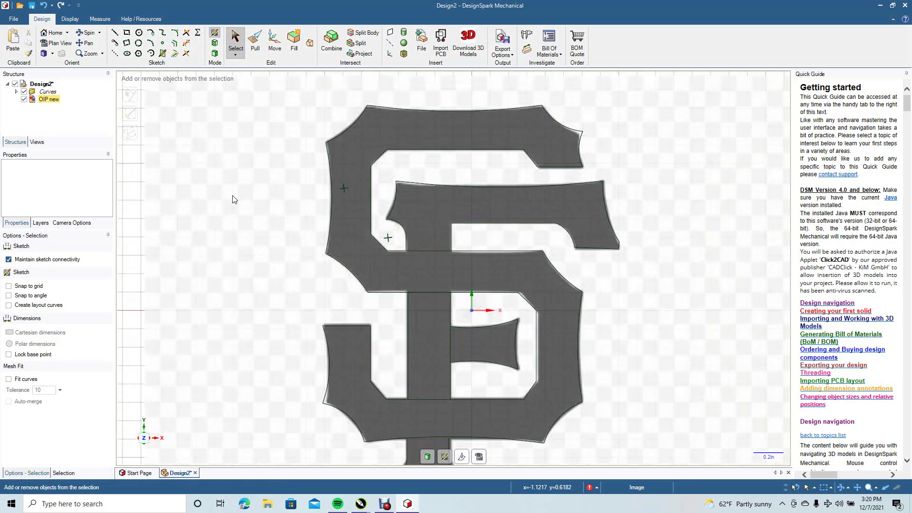
pyautogui.click(241, 200)
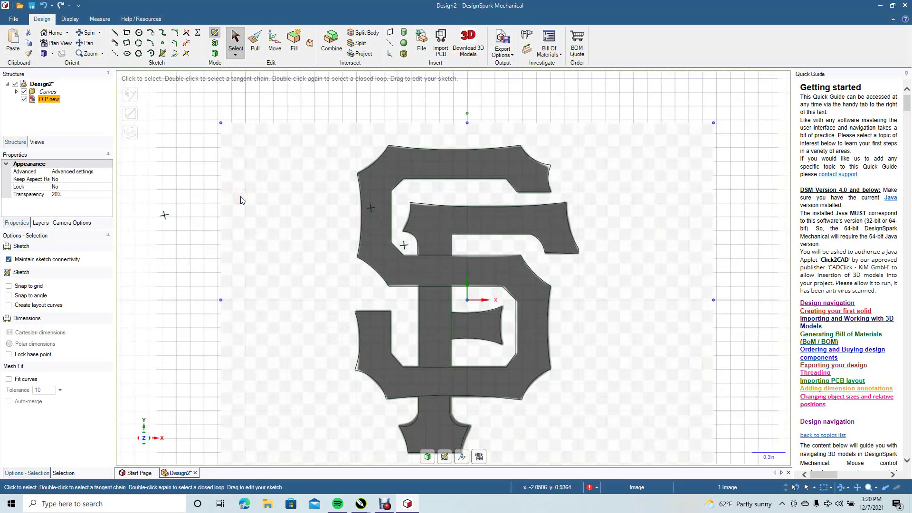
pyautogui.press('Delete')
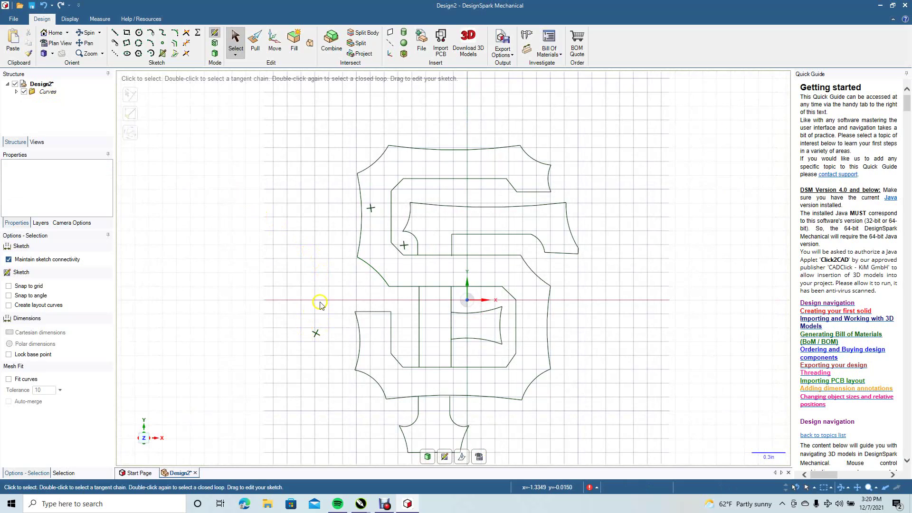
pyautogui.click(187, 43)
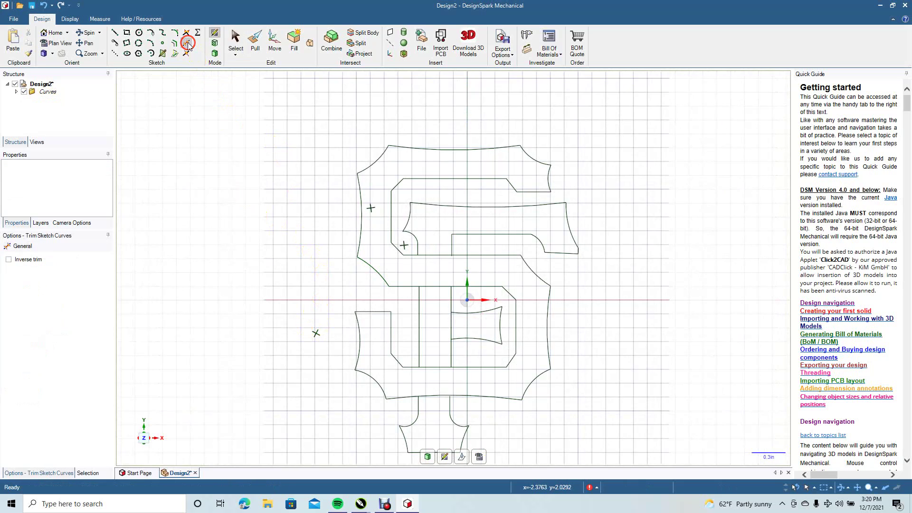
pyautogui.click(434, 256)
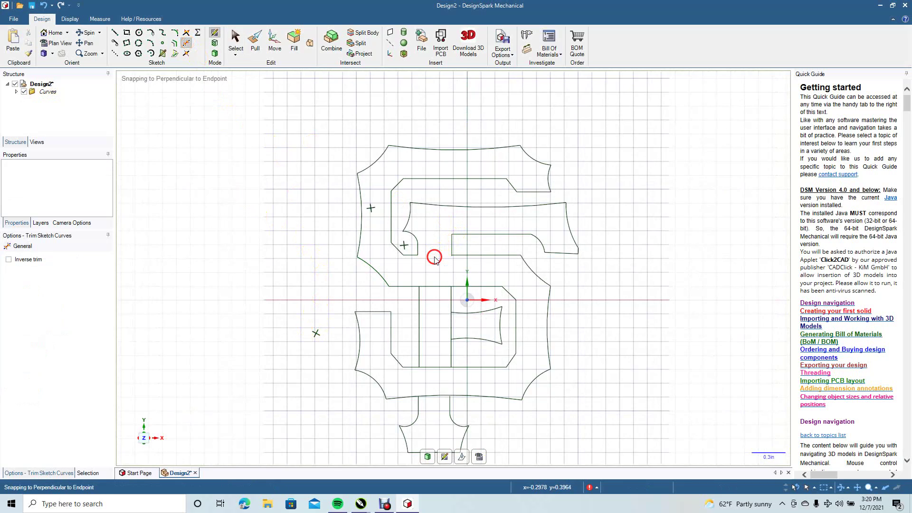
pyautogui.click(435, 286)
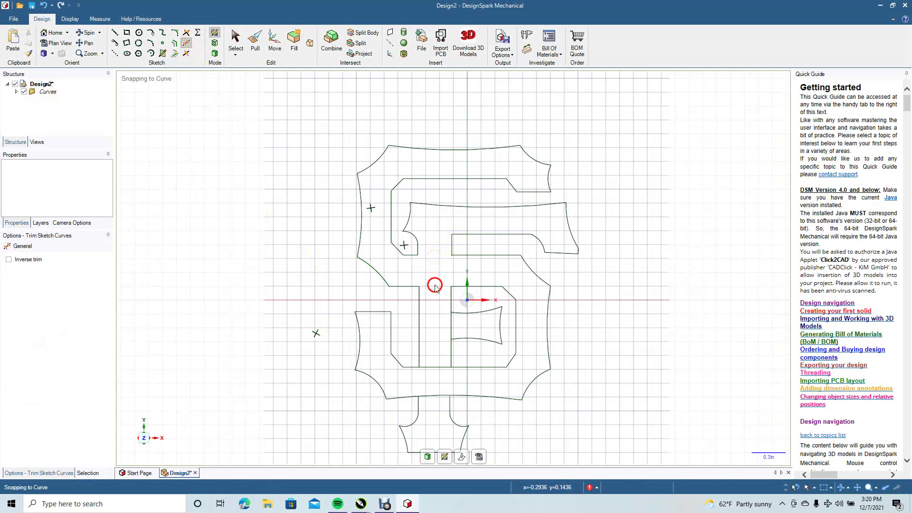
pyautogui.click(451, 327)
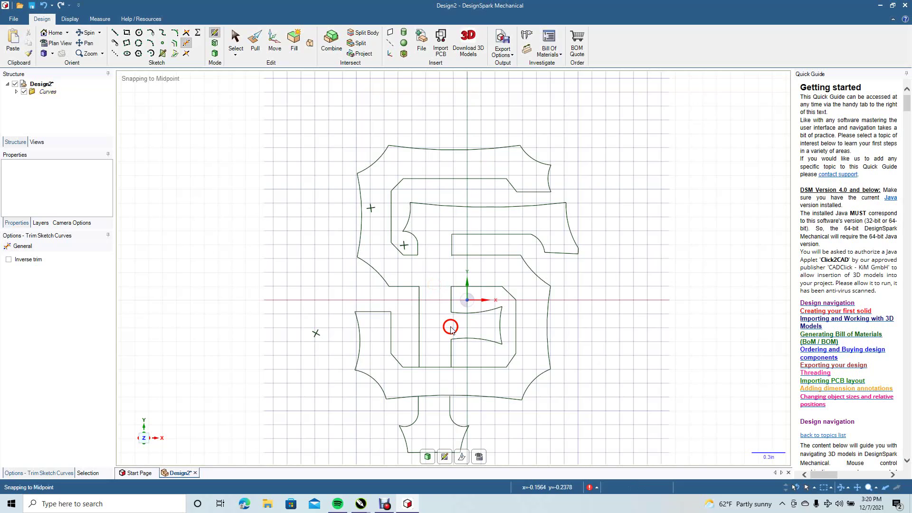
pyautogui.click(432, 367)
pyautogui.click(437, 397)
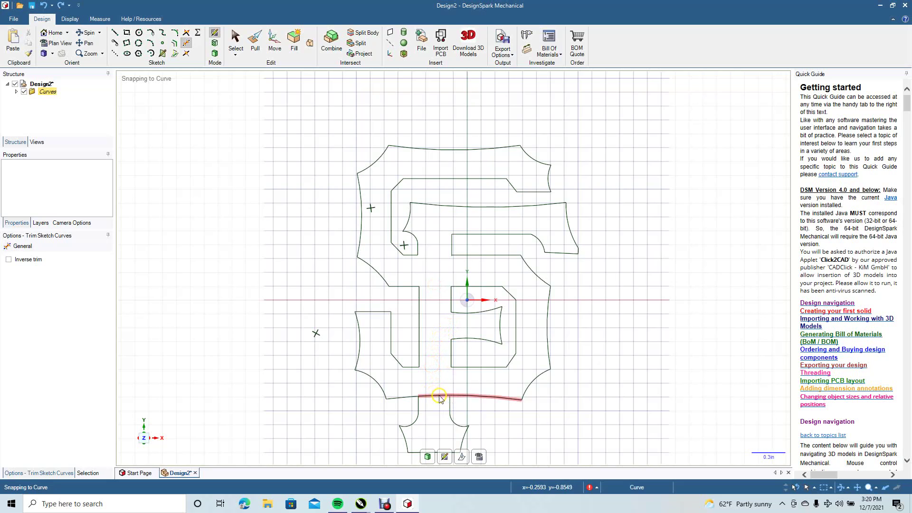
pyautogui.click(435, 397)
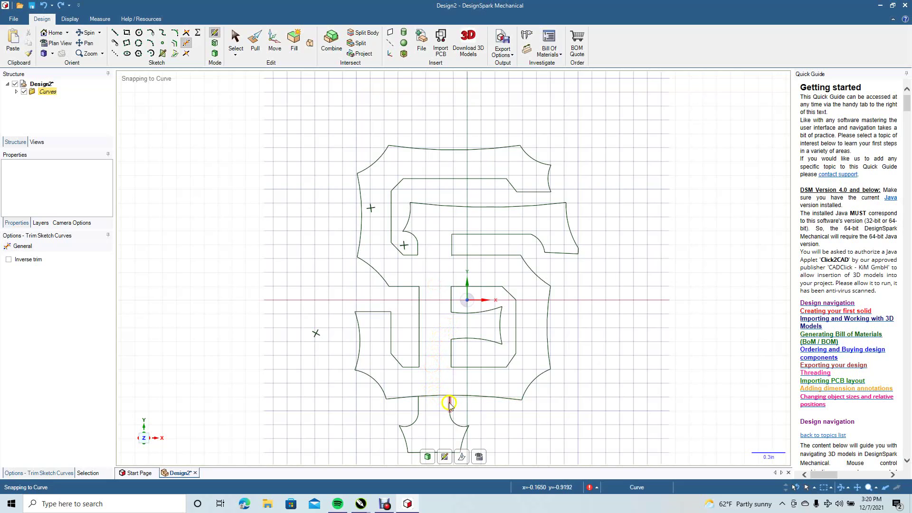
# Trim off the bottom curve's left part, undoing and redoing a bad trim
pyautogui.click(186, 32)
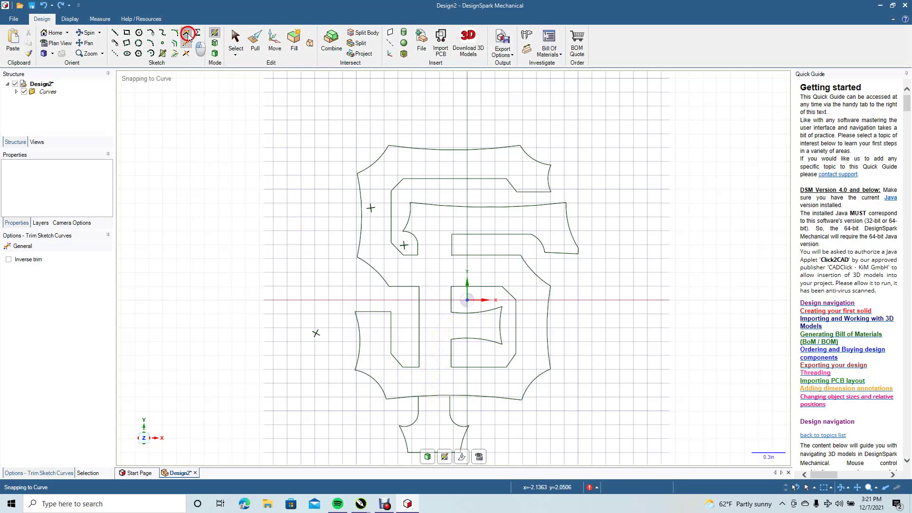
pyautogui.click(450, 398)
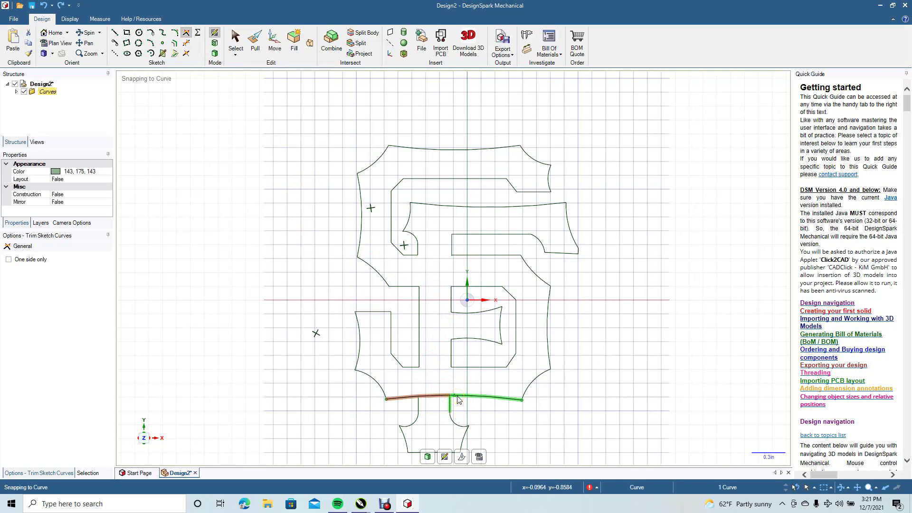
pyautogui.click(457, 398)
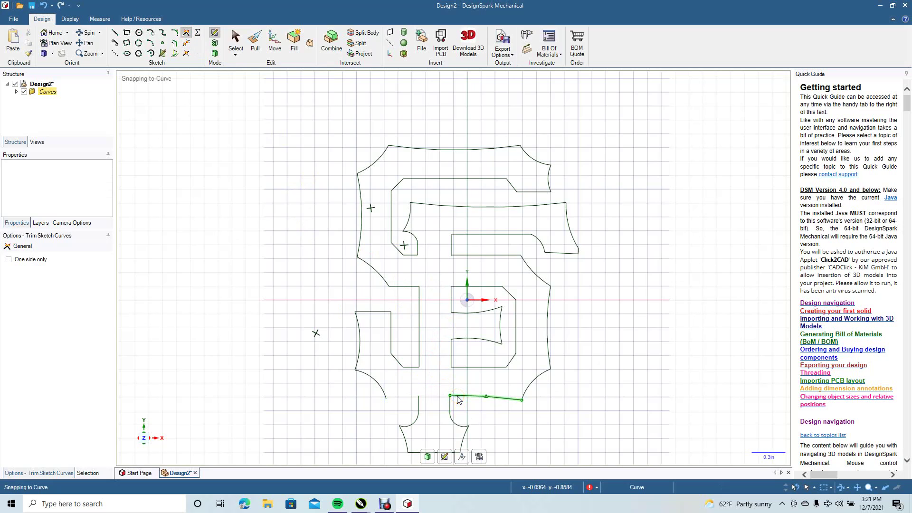
pyautogui.hotkey('ctrl', 'z')
pyautogui.click(459, 396)
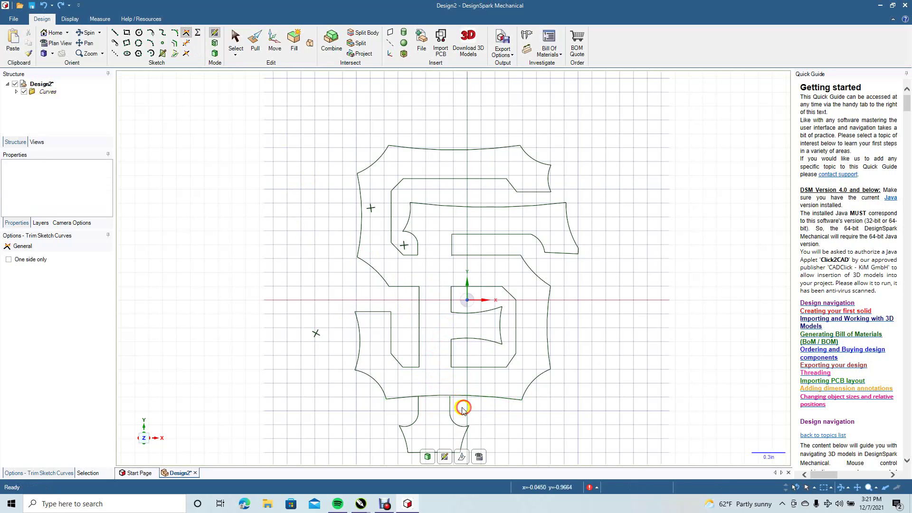
pyautogui.click(468, 397)
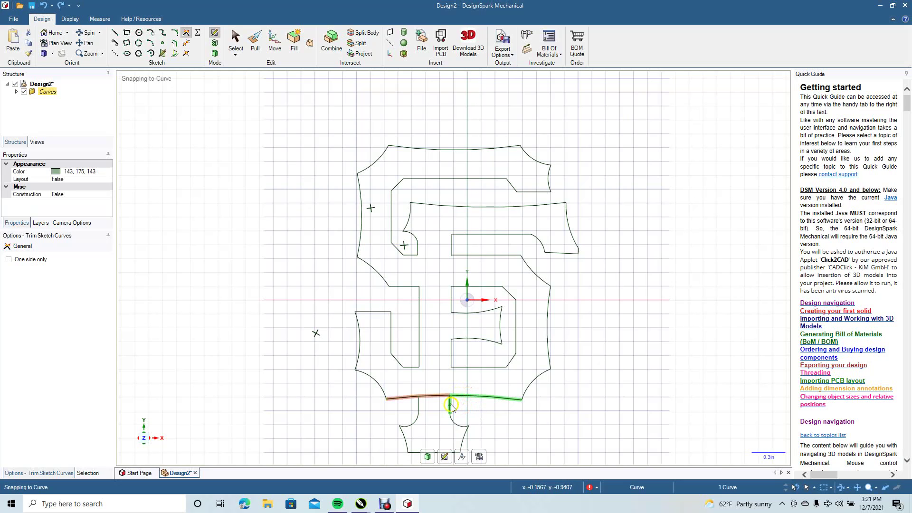
pyautogui.click(451, 407)
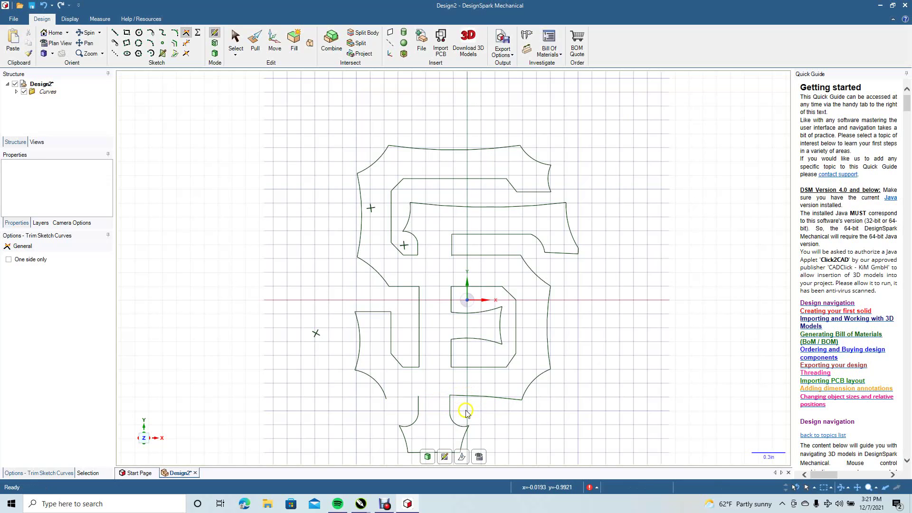
pyautogui.click(470, 411)
# Close the bottom edge with an arc from the bottom curve's end to the left edge
pyautogui.click(128, 44)
pyautogui.click(419, 397)
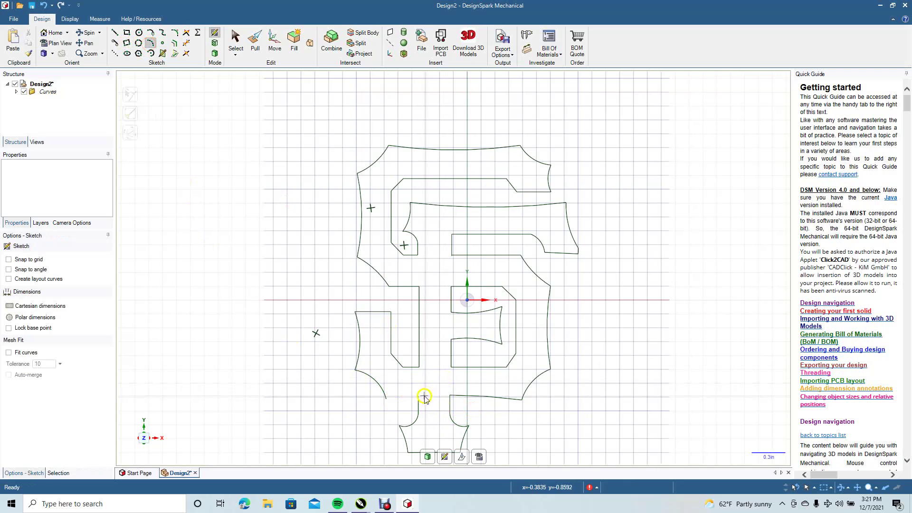
pyautogui.click(387, 400)
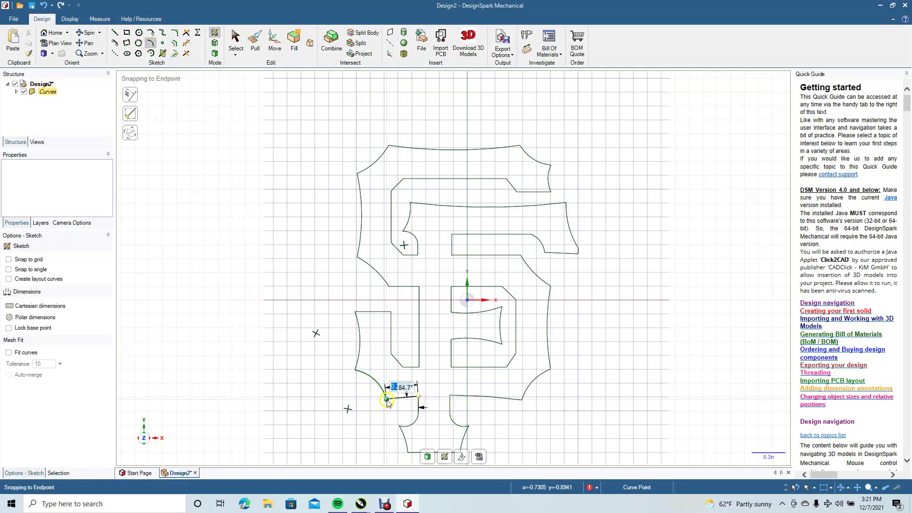
pyautogui.click(411, 398)
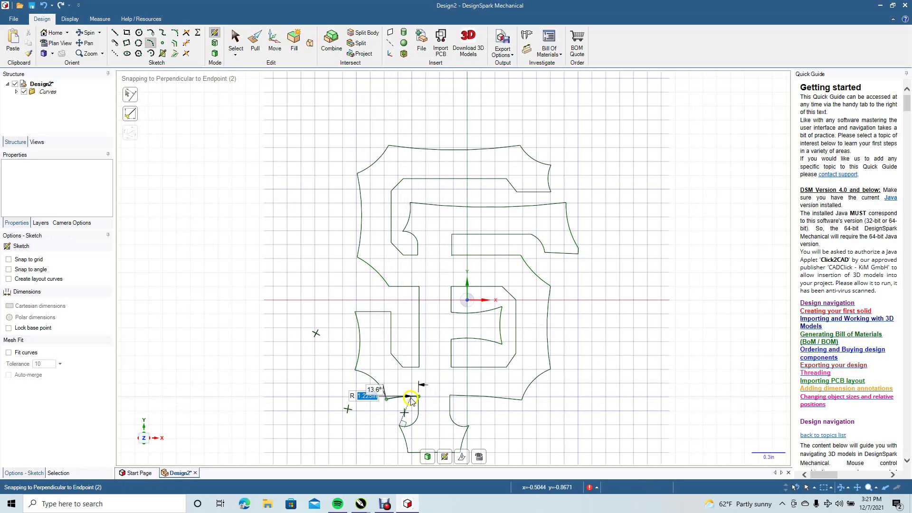
pyautogui.click(235, 41)
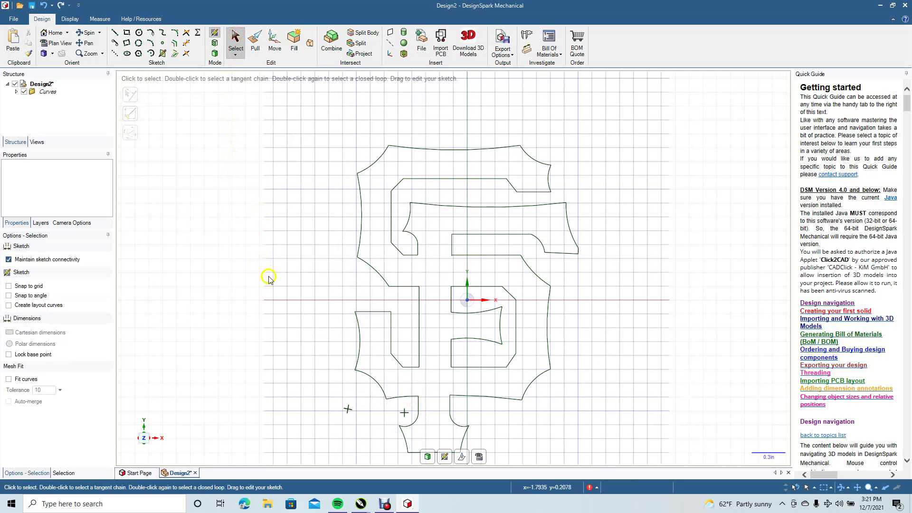
# Draw a 3.558in circle centred on the origin around the logo and fill all curves into surfaces
pyautogui.scroll(-3, 293, 254)
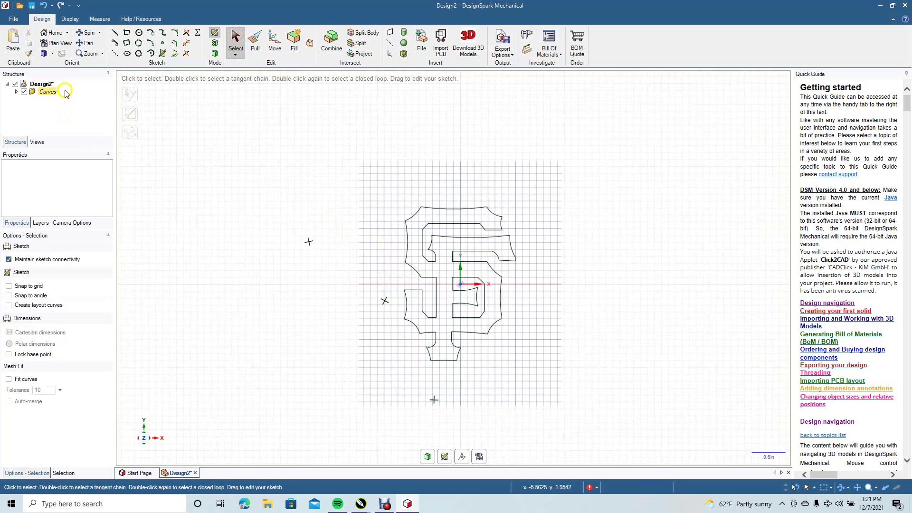
pyautogui.click(138, 33)
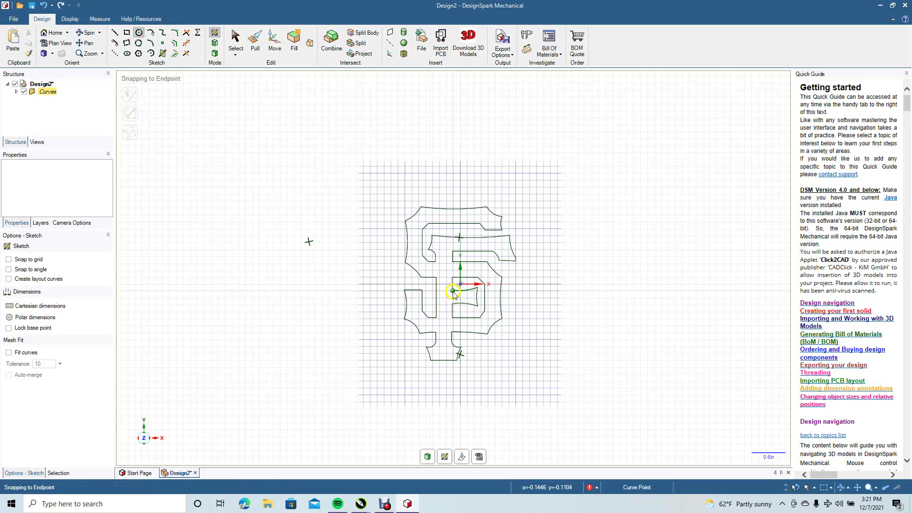
pyautogui.click(452, 284)
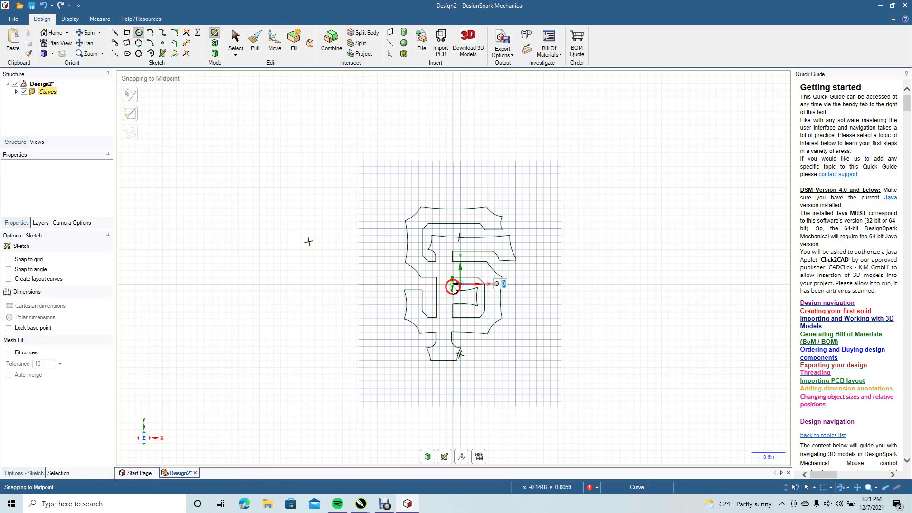
pyautogui.click(529, 224)
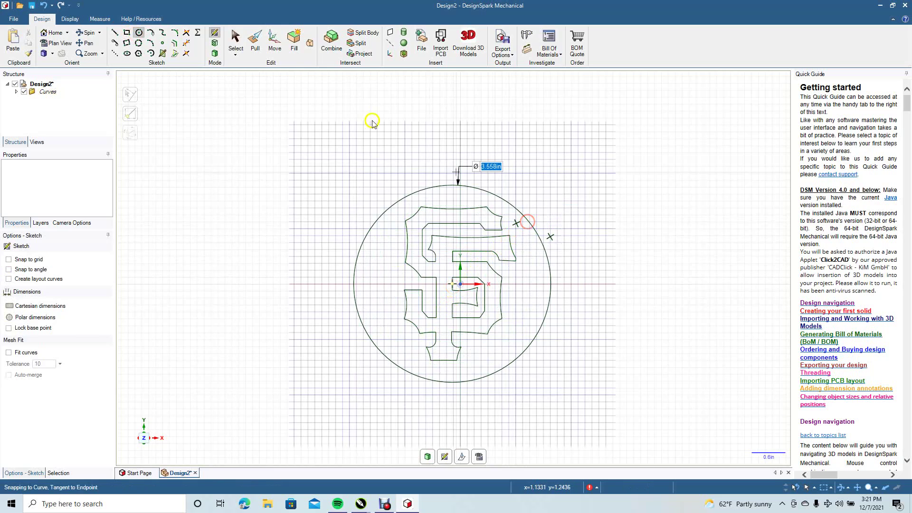
pyautogui.click(236, 38)
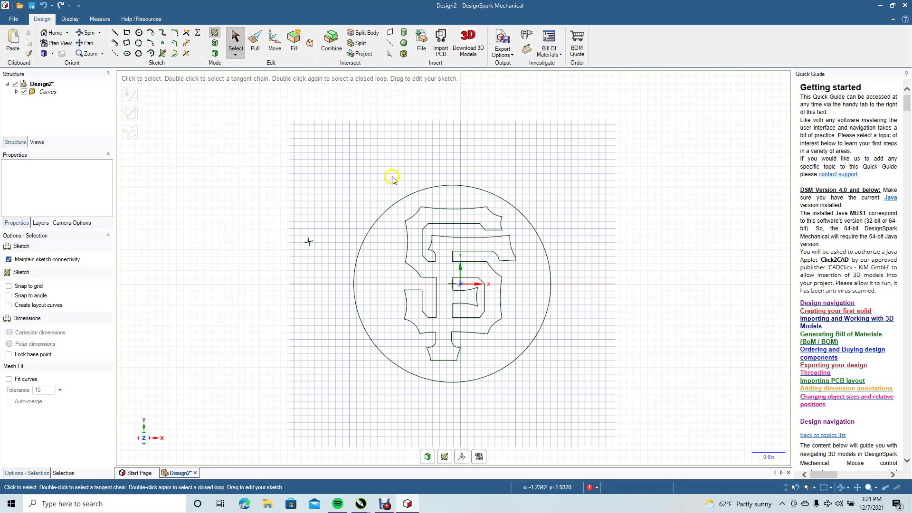
pyautogui.moveTo(392, 178); pyautogui.dragTo(520, 369)
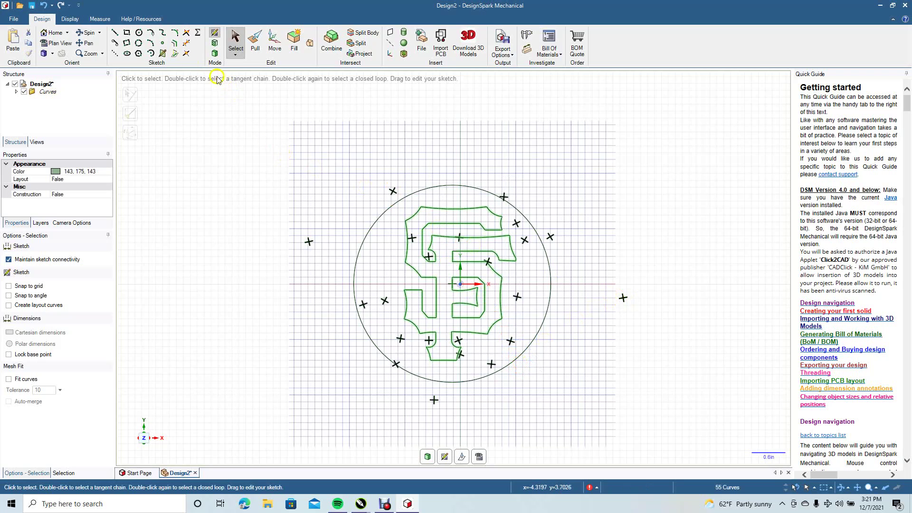
pyautogui.click(294, 39)
# Fill the sketch into surfaces and raise the SF logo into a 0.350 in solid
pyautogui.click(470, 225)
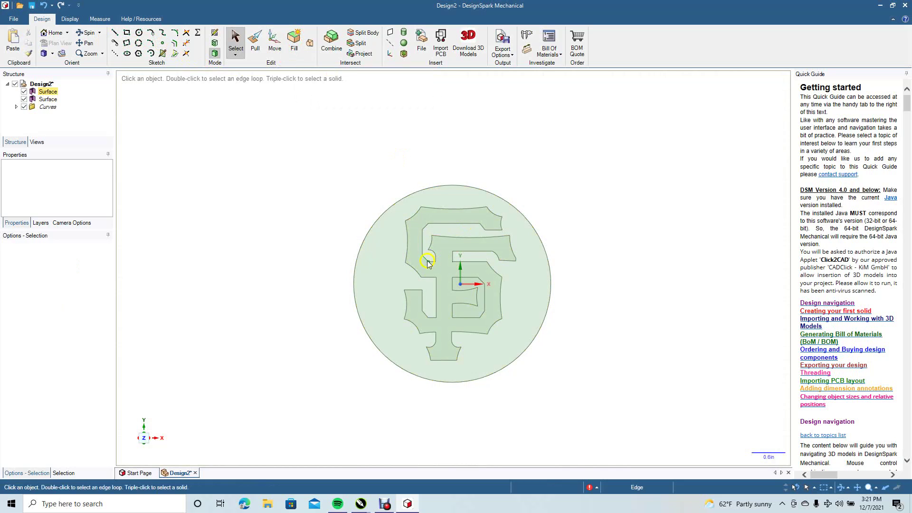
pyautogui.click(87, 33)
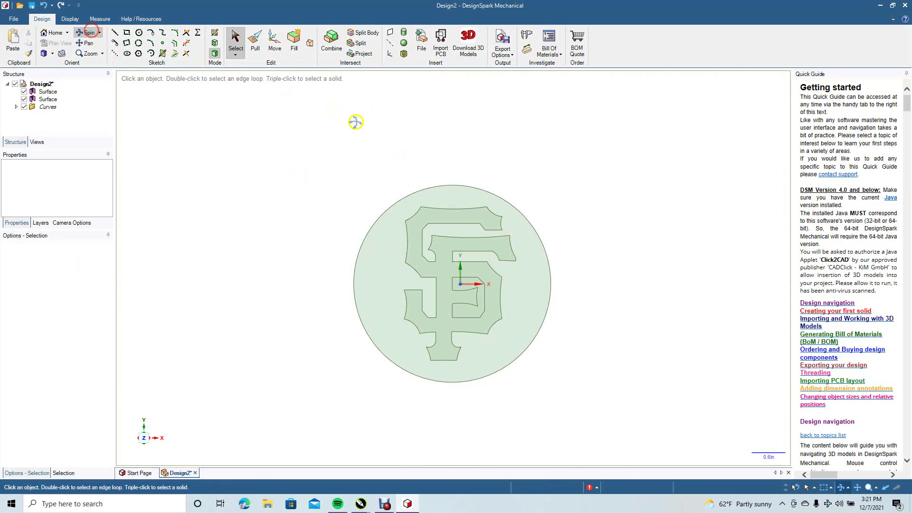
pyautogui.moveTo(462, 140); pyautogui.dragTo(417, 147)
pyautogui.click(255, 40)
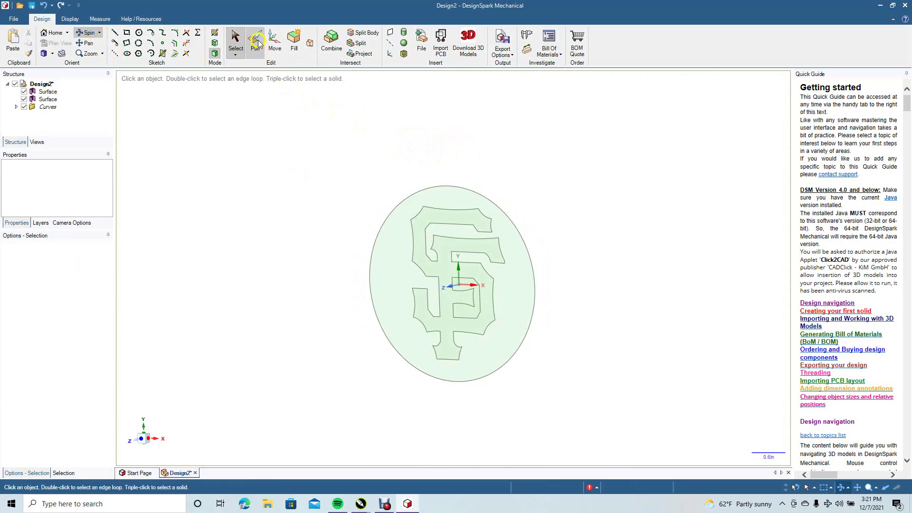
pyautogui.click(447, 225)
pyautogui.moveTo(447, 225); pyautogui.dragTo(441, 230)
# Pull the round disc face outward to thicken the medallion, then orbit to check it
pyautogui.click(234, 39)
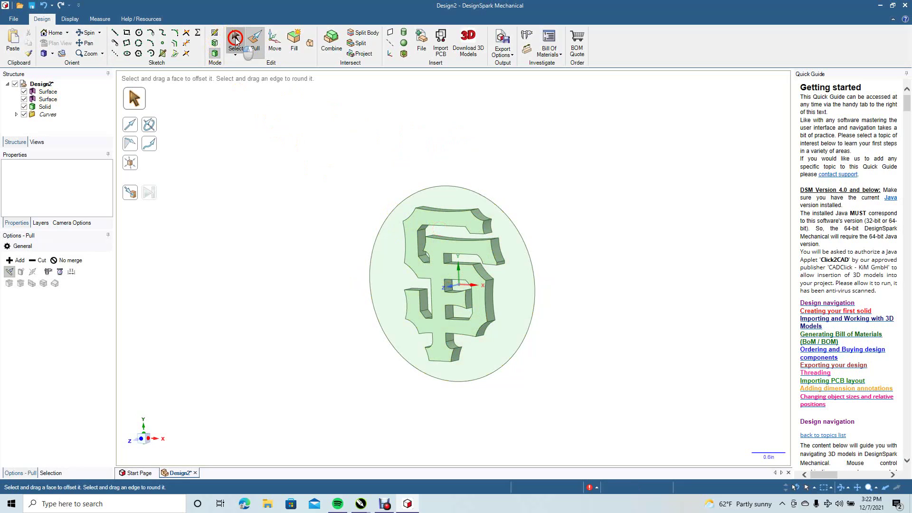
pyautogui.click(385, 283)
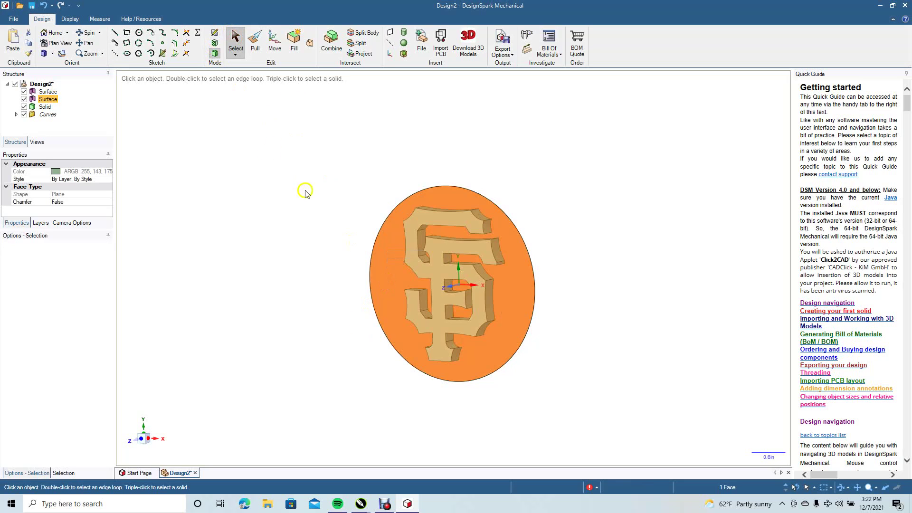
pyautogui.click(252, 42)
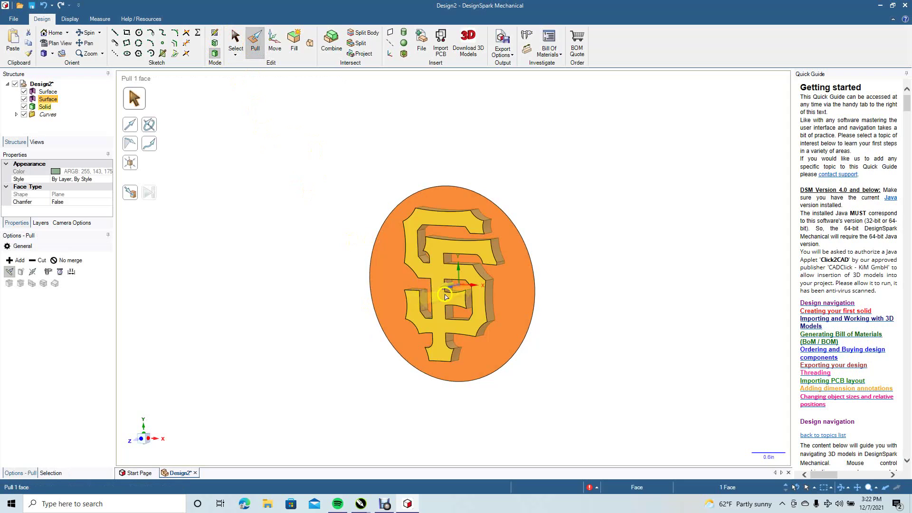
pyautogui.moveTo(444, 287); pyautogui.dragTo(459, 286)
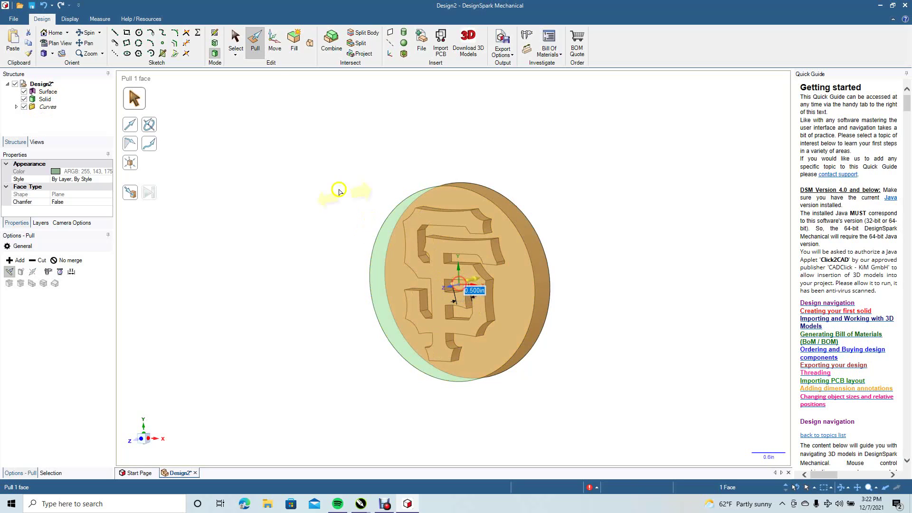
pyautogui.click(236, 42)
pyautogui.click(259, 133)
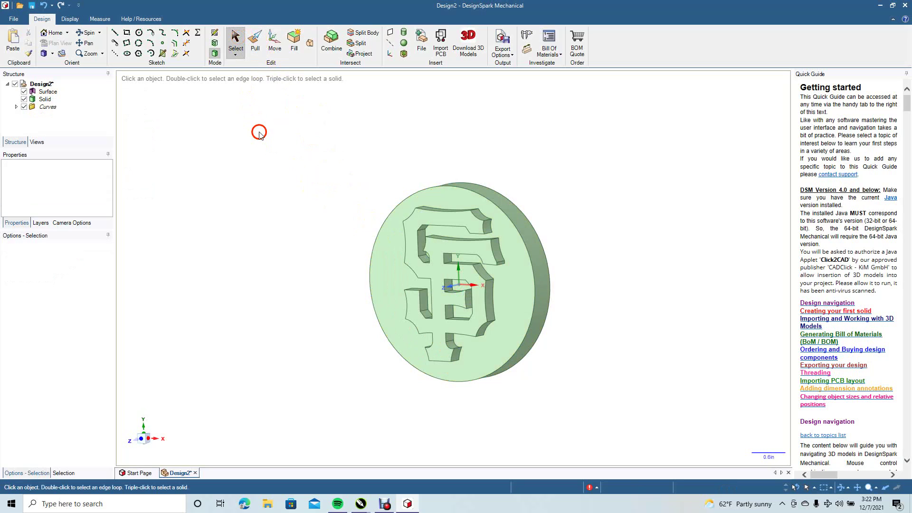
pyautogui.click(87, 32)
pyautogui.moveTo(359, 244); pyautogui.dragTo(400, 247)
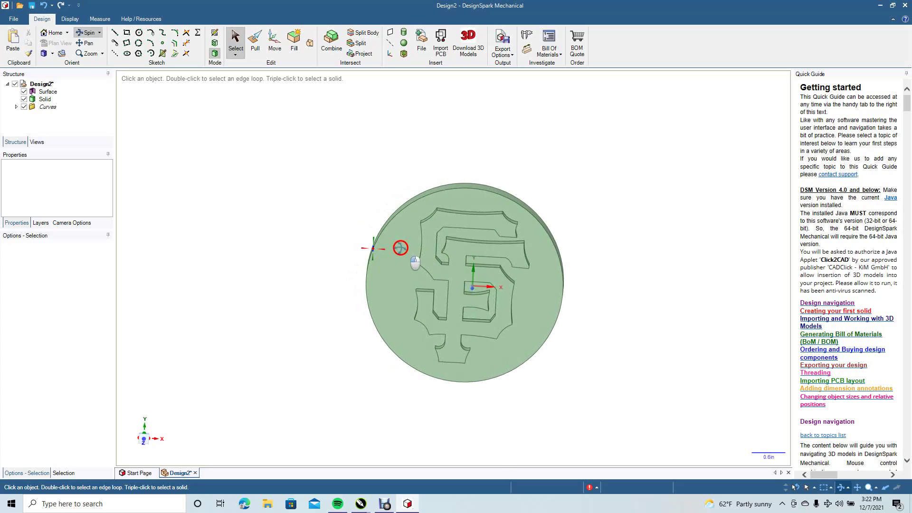
# Switch to the front view and pan to leave room above the disc
pyautogui.click(52, 54)
pyautogui.click(60, 82)
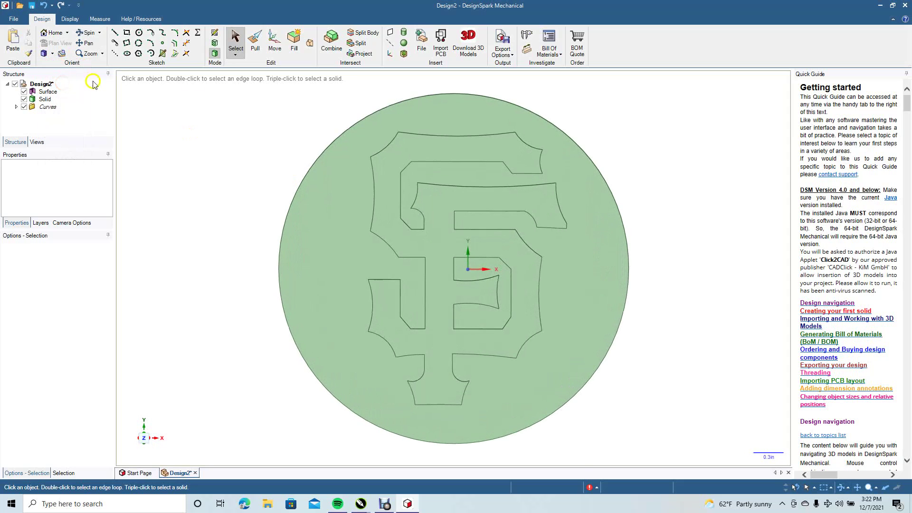
pyautogui.click(454, 104)
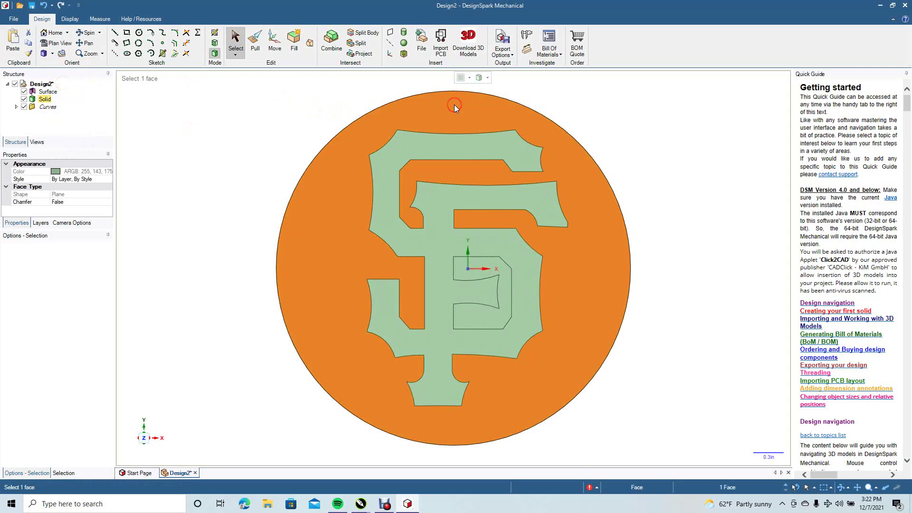
pyautogui.click(210, 56)
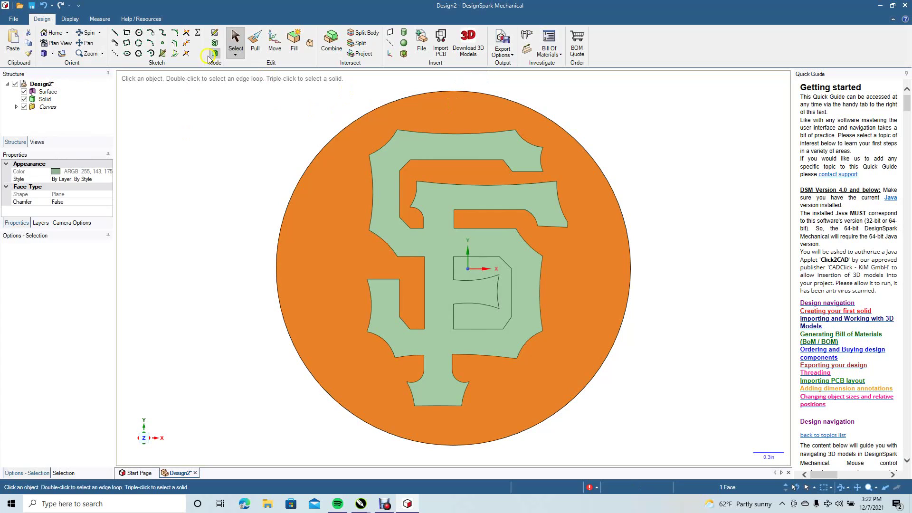
pyautogui.click(86, 42)
pyautogui.moveTo(241, 139); pyautogui.dragTo(235, 219)
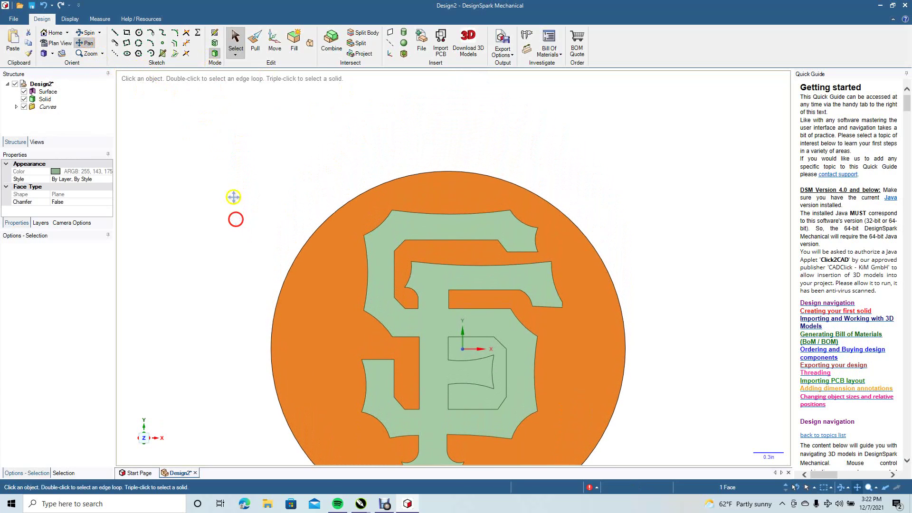
# Sketch a center-defined 0.467 in square on the circle's top point
pyautogui.click(213, 34)
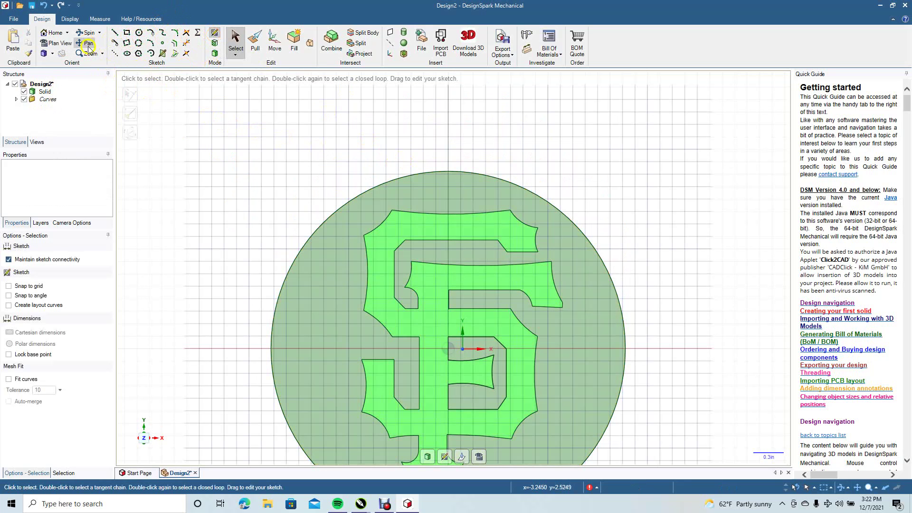
pyautogui.click(126, 36)
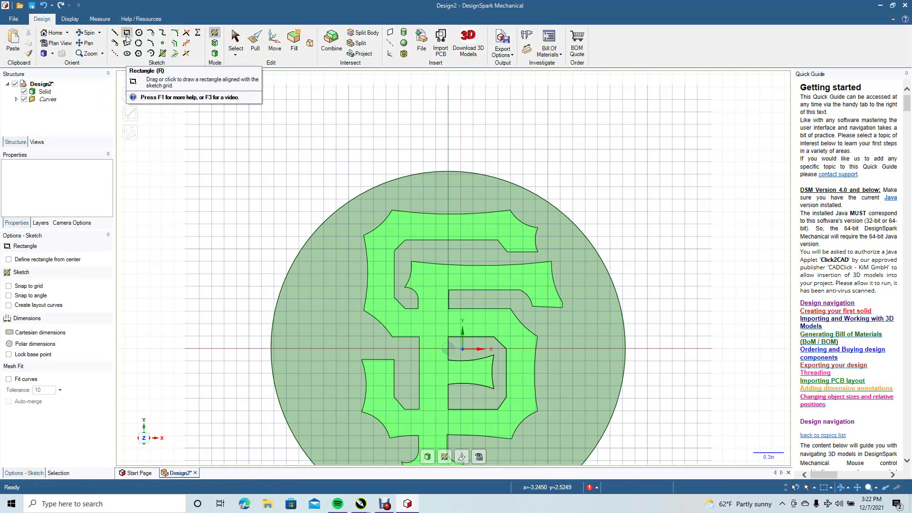
pyautogui.click(60, 259)
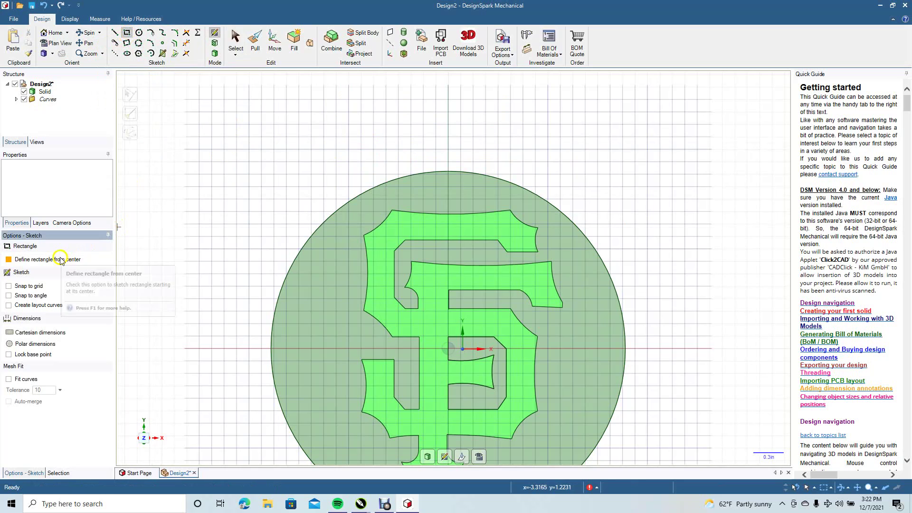
pyautogui.click(447, 179)
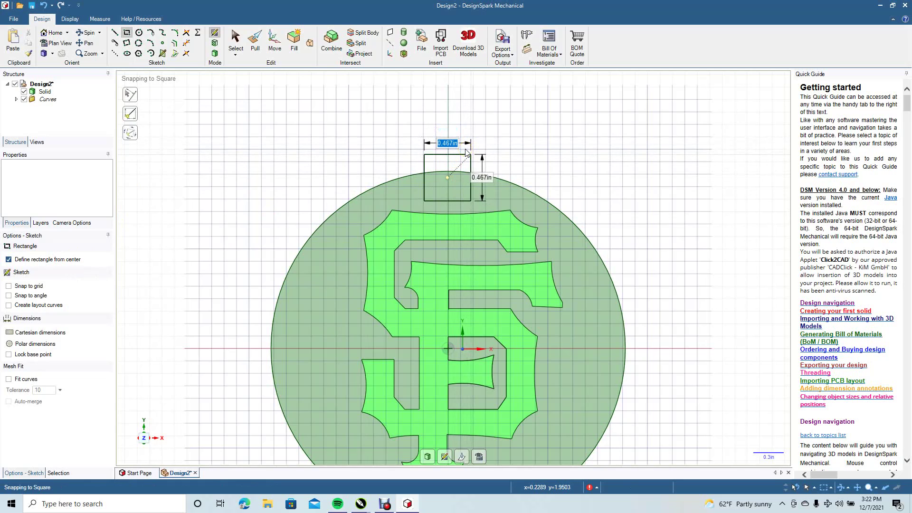
pyautogui.click(466, 152)
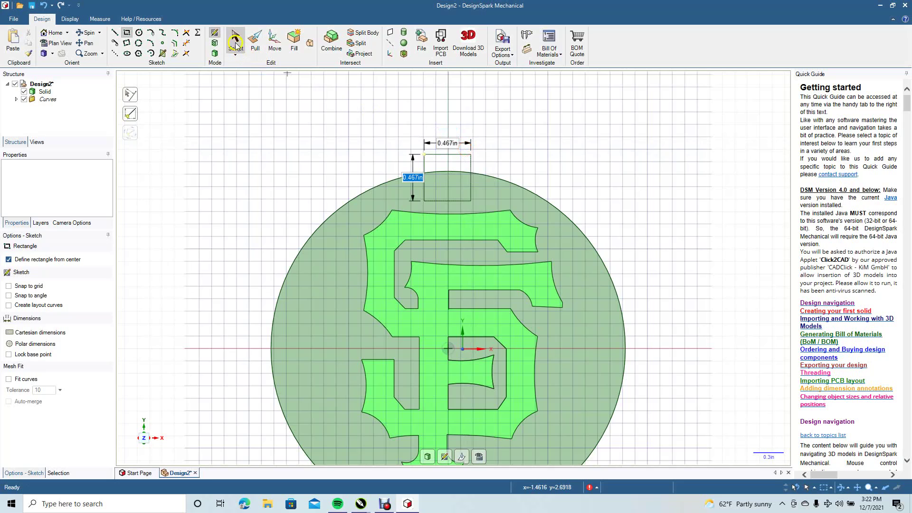
pyautogui.click(237, 41)
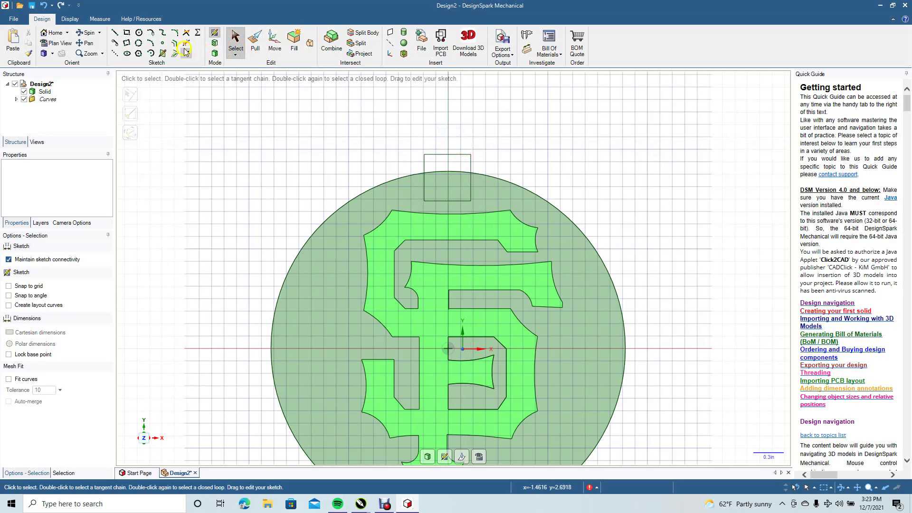
# Draw a circle centred on the big circle's top point, then undo it
pyautogui.click(139, 32)
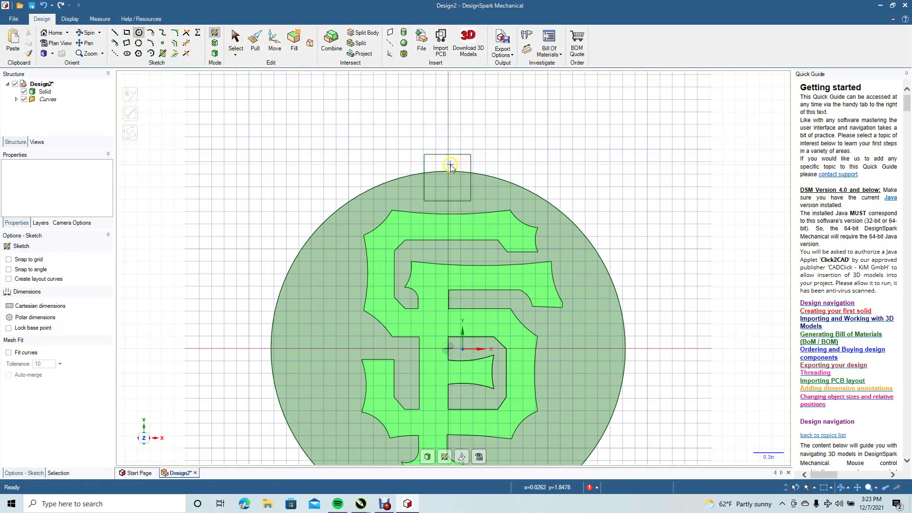
pyautogui.click(449, 171)
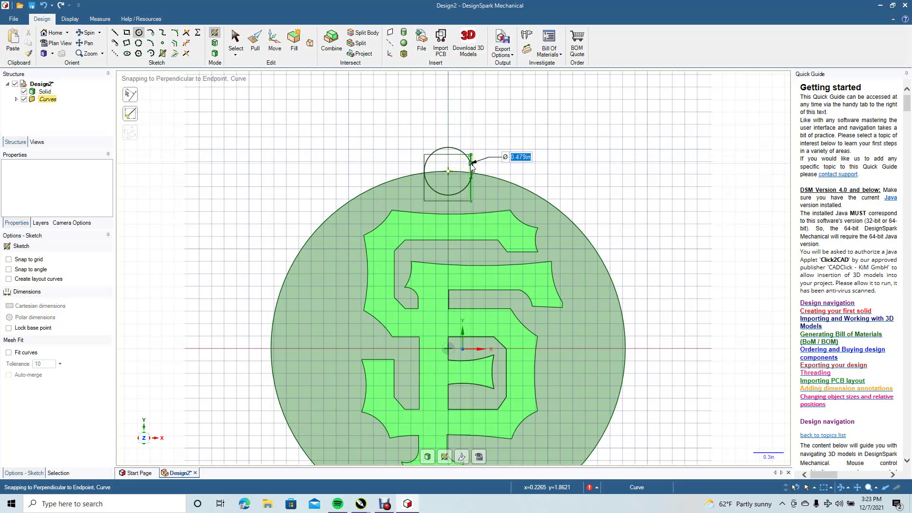
pyautogui.click(472, 166)
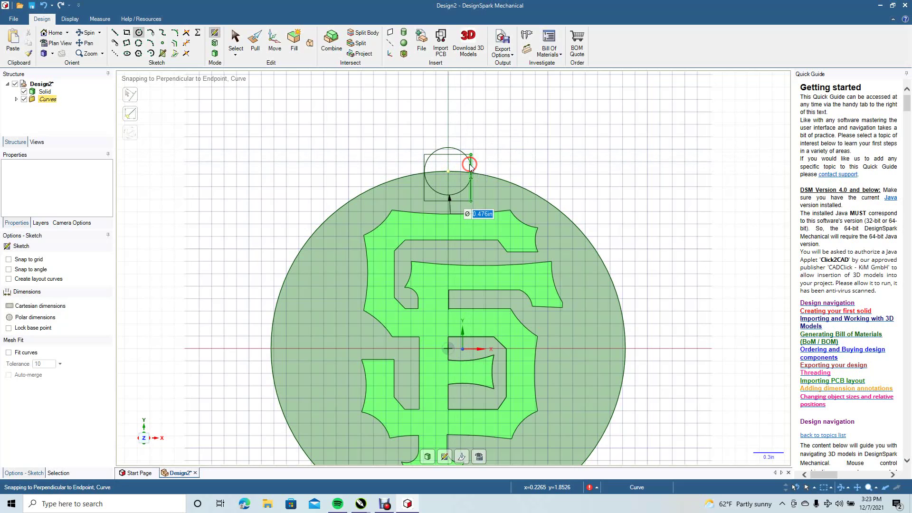
pyautogui.hotkey('ctrl', 'z')
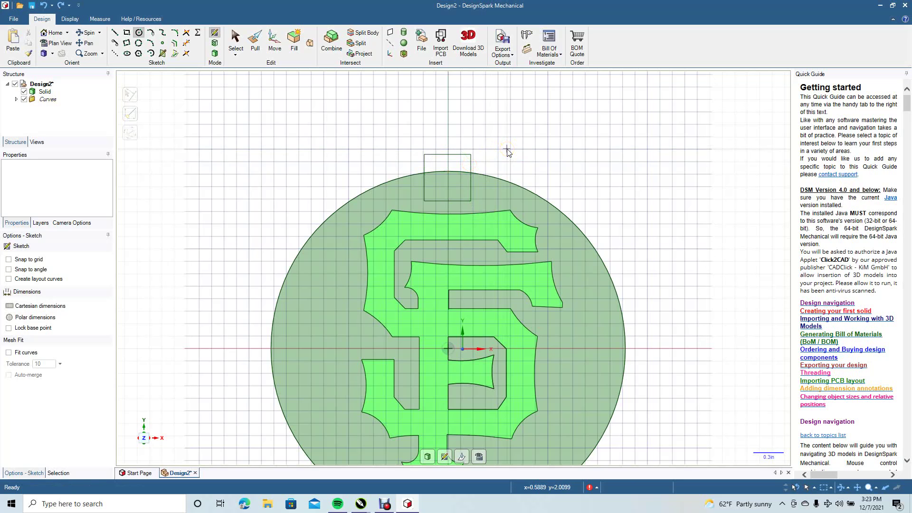
# Round the square's top-left and top-right corners with 0.205 in sketch fillets
pyautogui.click(176, 33)
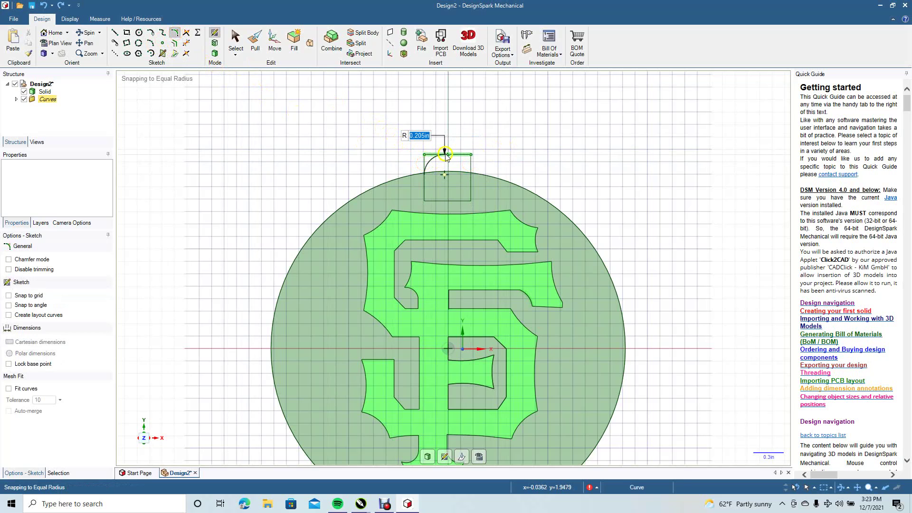
pyautogui.click(446, 155)
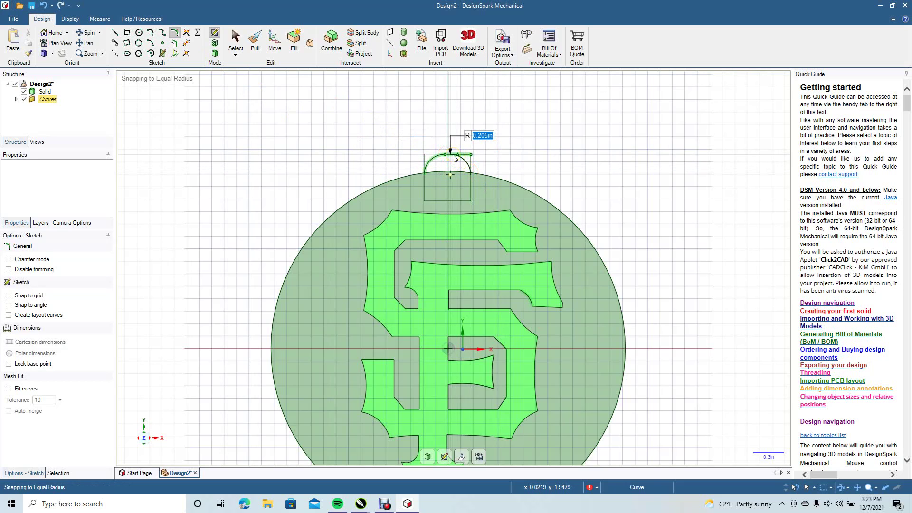
pyautogui.click(454, 159)
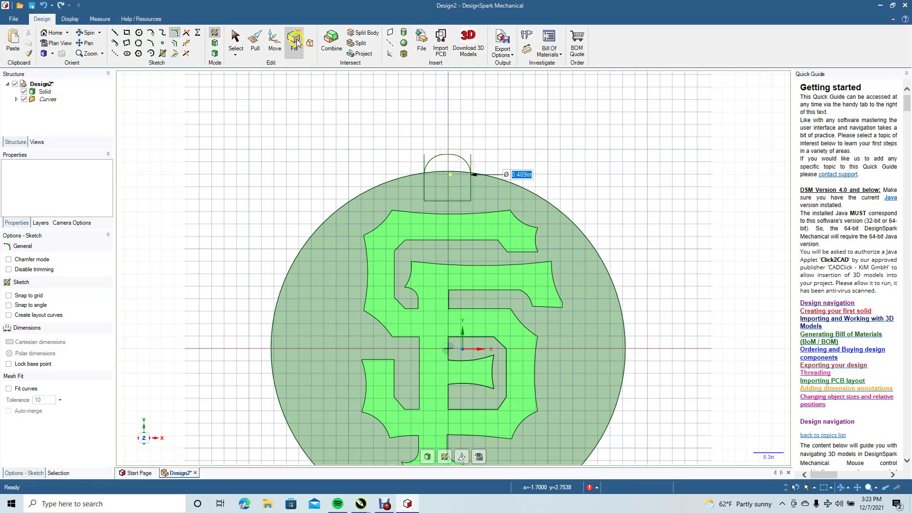
pyautogui.click(235, 39)
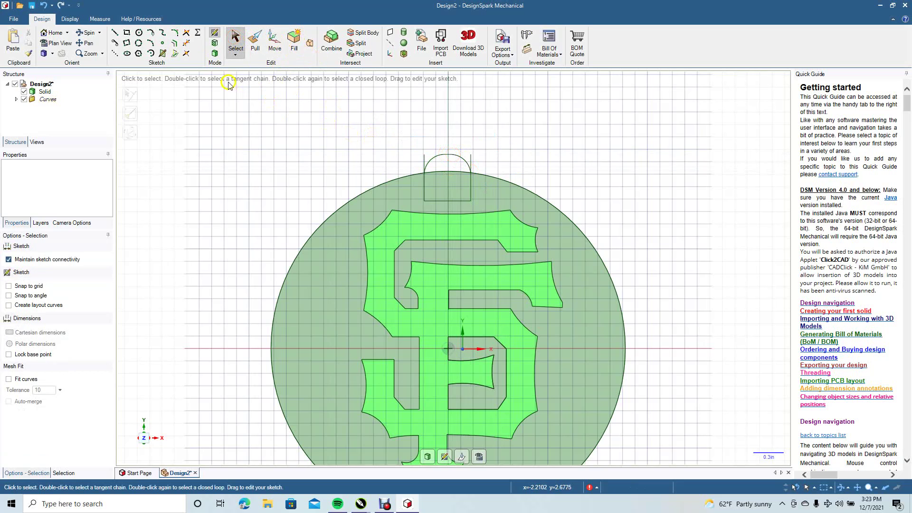
# Trim a segment of the tab outline, then undo the trim
pyautogui.click(188, 43)
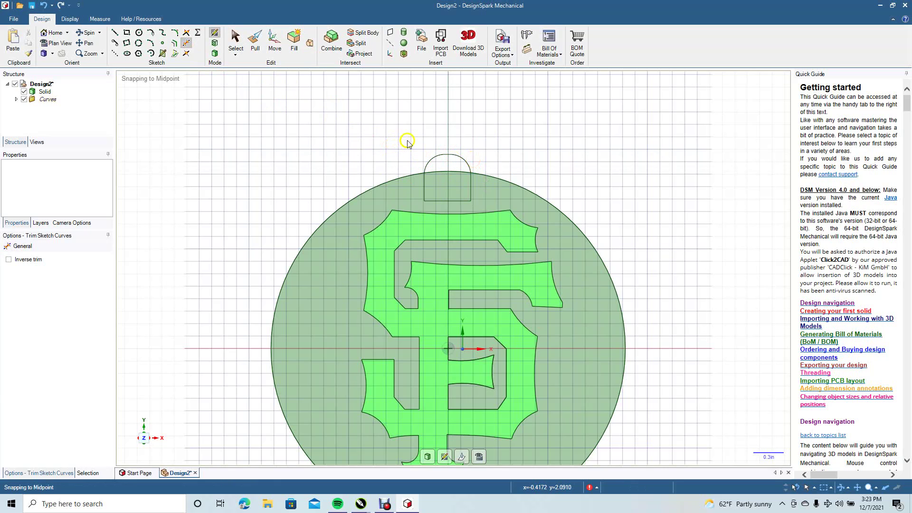
pyautogui.click(442, 158)
pyautogui.click(476, 203)
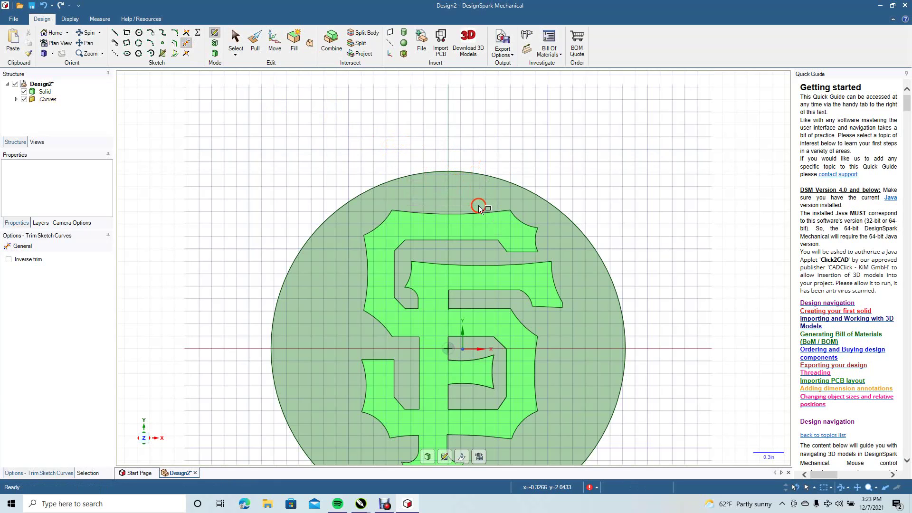
pyautogui.hotkey('ctrl', 'z')
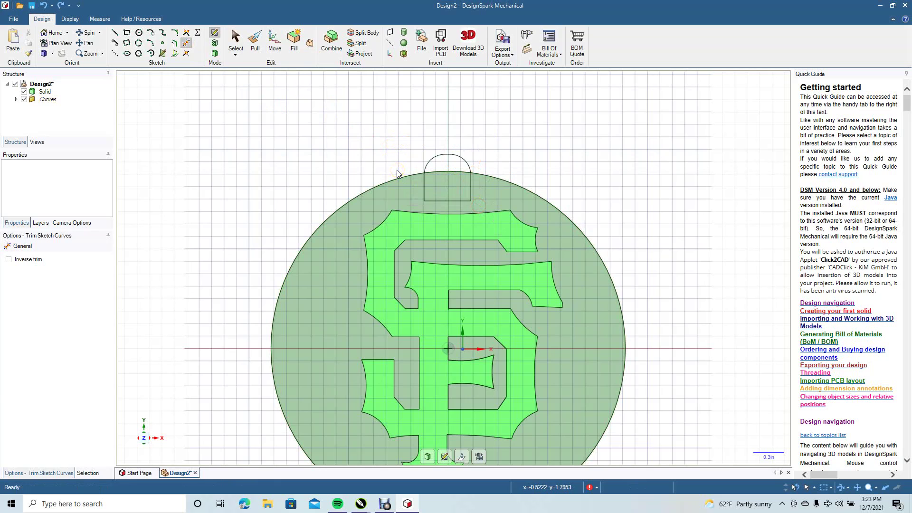
pyautogui.click(238, 40)
# Move the whole tab outline 0.180 in upward
pyautogui.moveTo(413, 127); pyautogui.dragTo(478, 204)
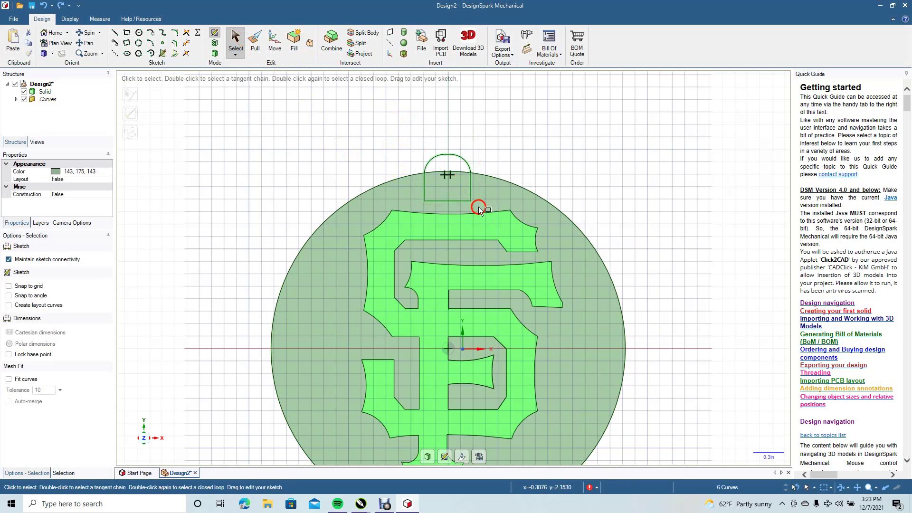
pyautogui.click(273, 41)
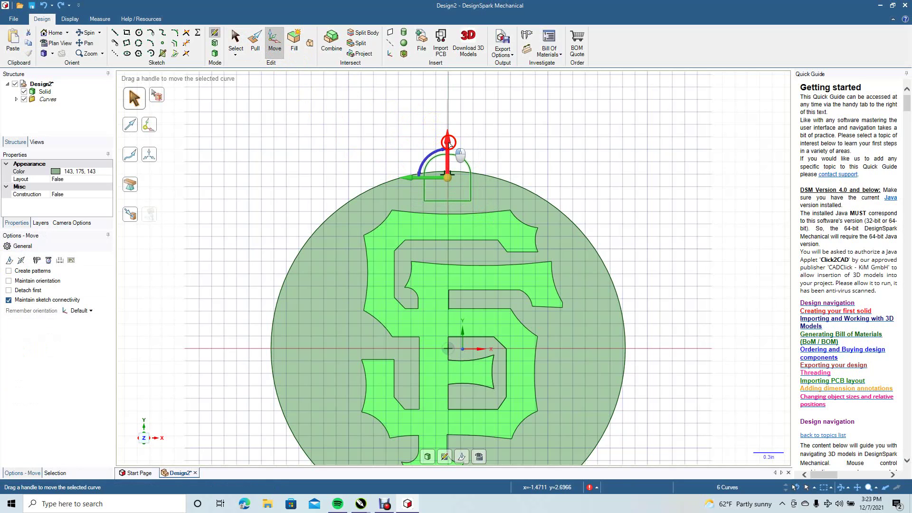
pyautogui.moveTo(449, 144); pyautogui.dragTo(450, 126)
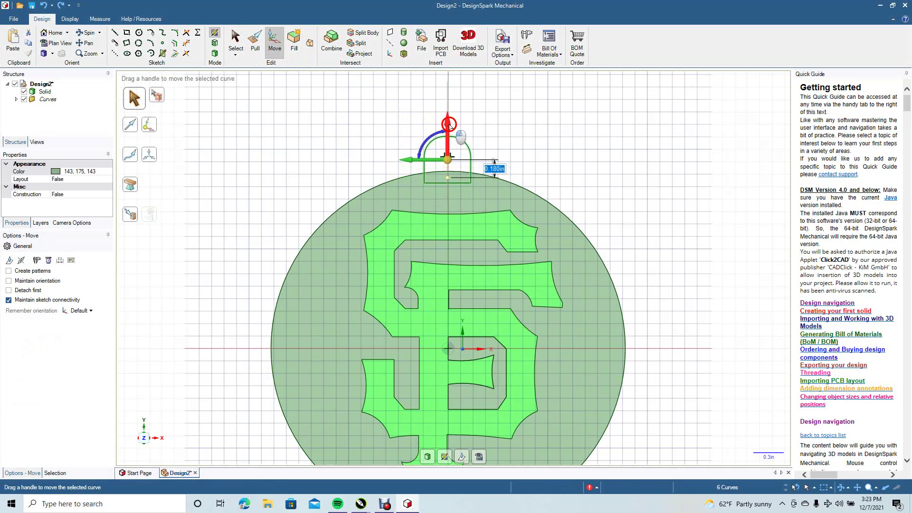
pyautogui.click(507, 129)
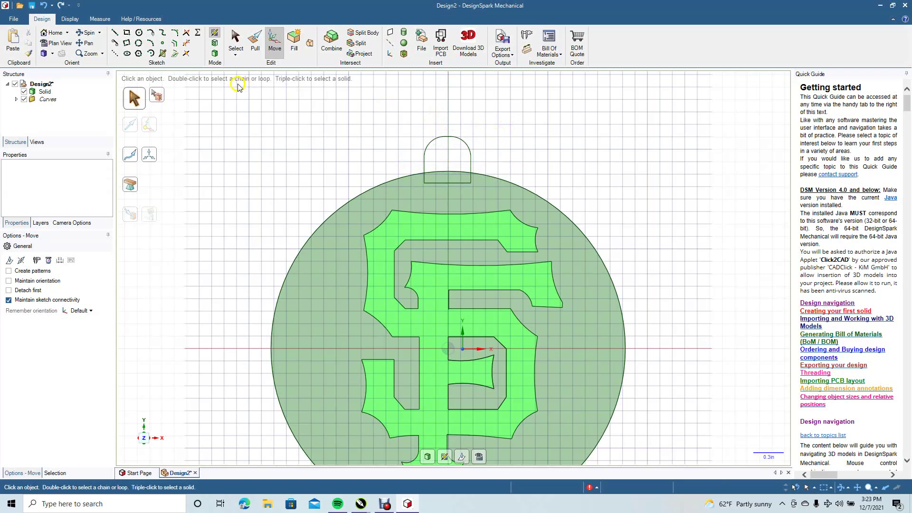
# Draw a 0.2 in diameter hole circle at the tab's arc centre
pyautogui.click(139, 34)
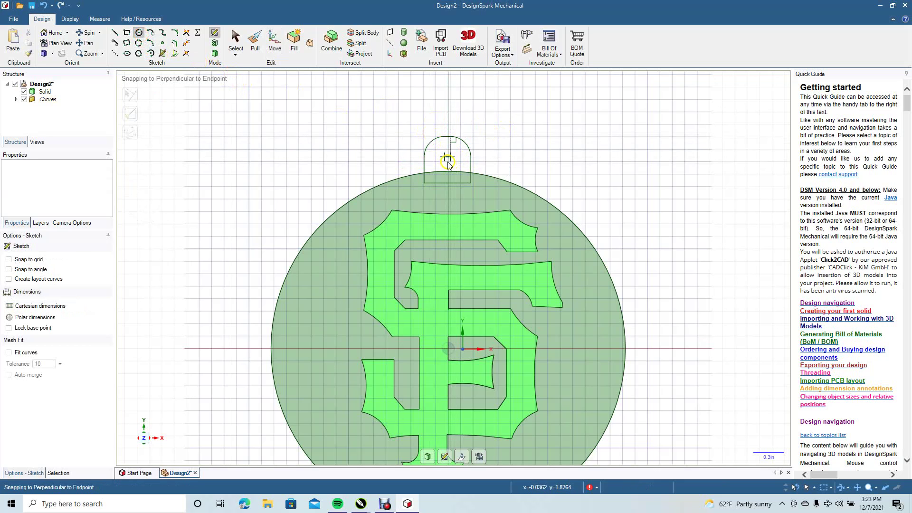
pyautogui.scroll(5, 447, 161)
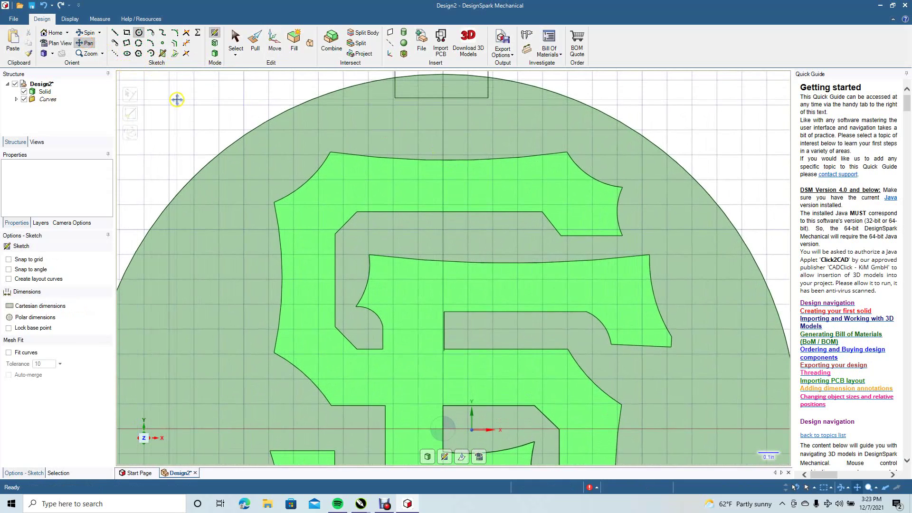
pyautogui.moveTo(177, 99); pyautogui.dragTo(177, 234)
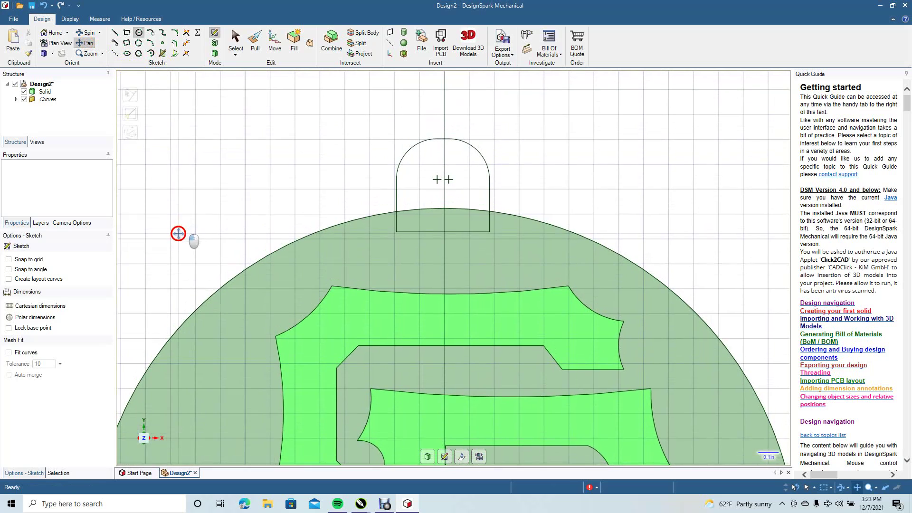
pyautogui.click(139, 33)
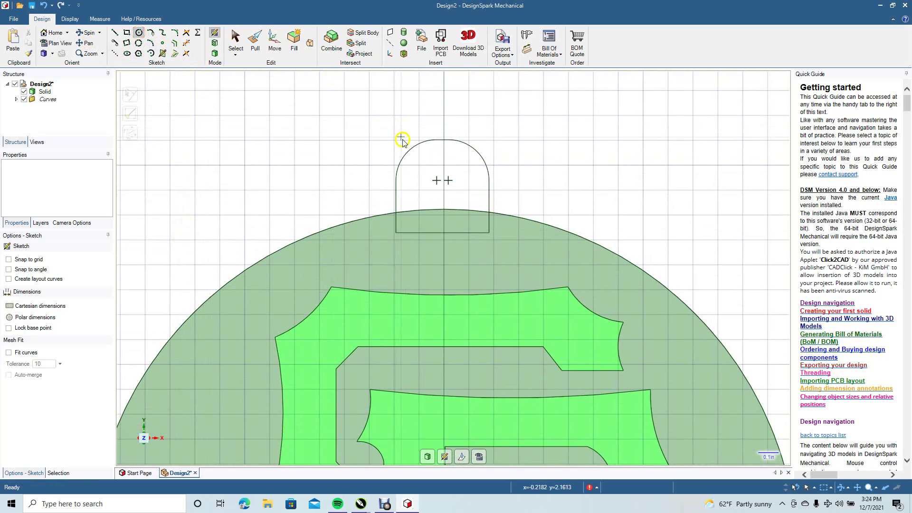
pyautogui.click(443, 180)
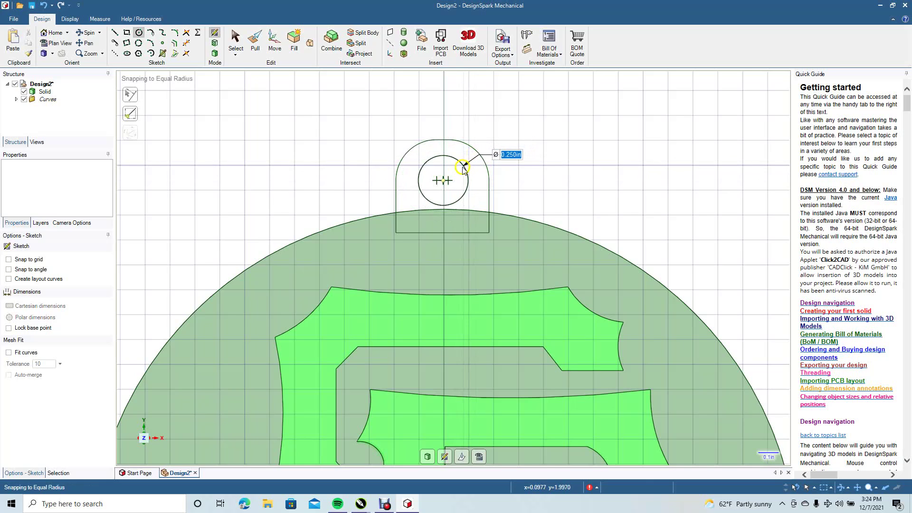
pyautogui.click(459, 173)
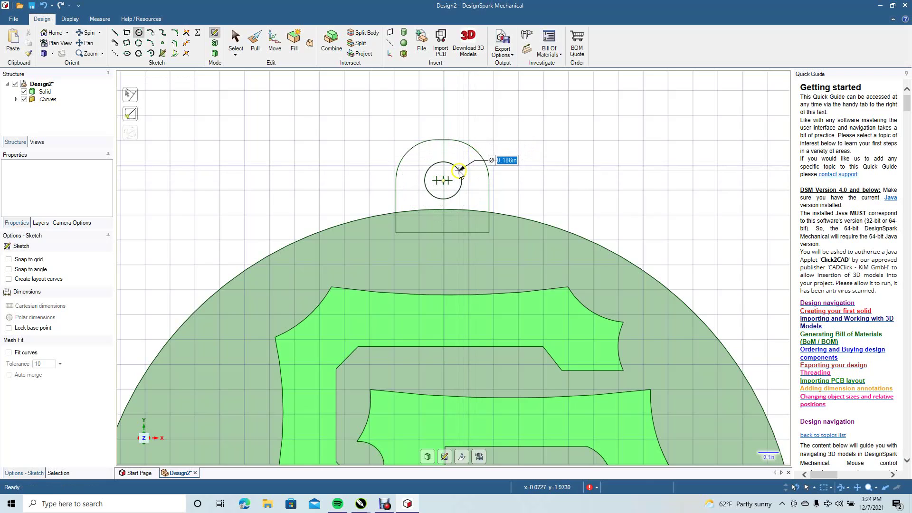
pyautogui.click(461, 172)
pyautogui.click(461, 171)
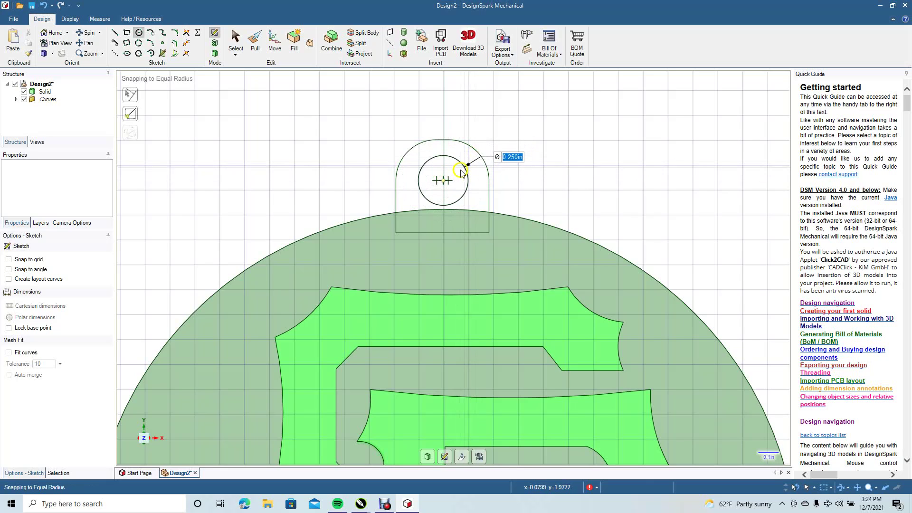
pyautogui.click(459, 170)
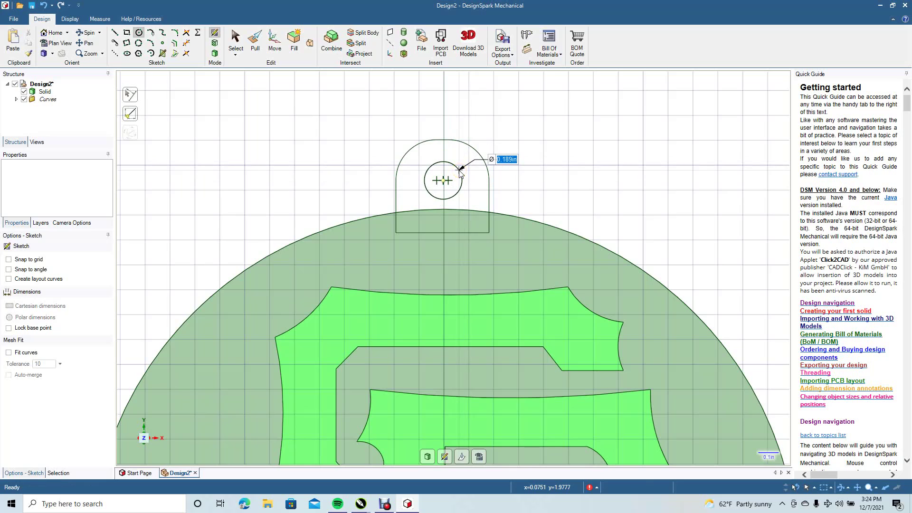
pyautogui.write('0.2')
pyautogui.press('Return')
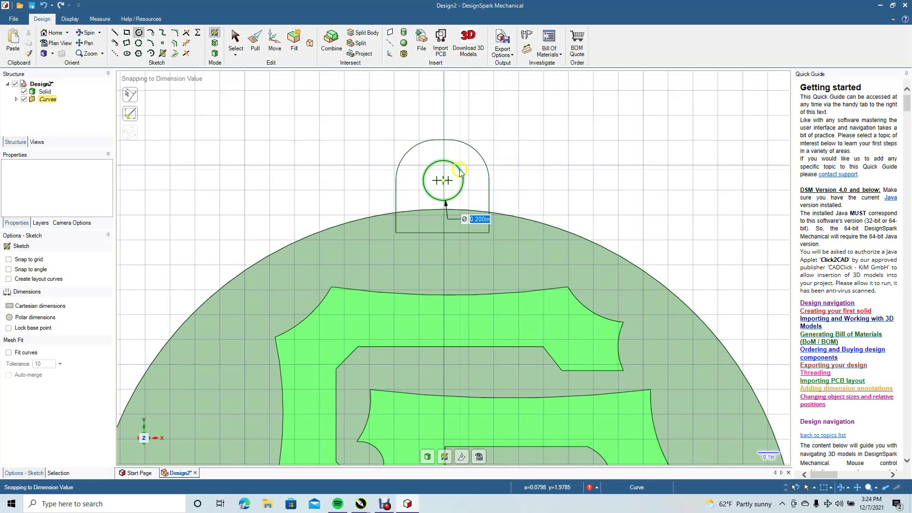
pyautogui.click(300, 63)
pyautogui.click(236, 42)
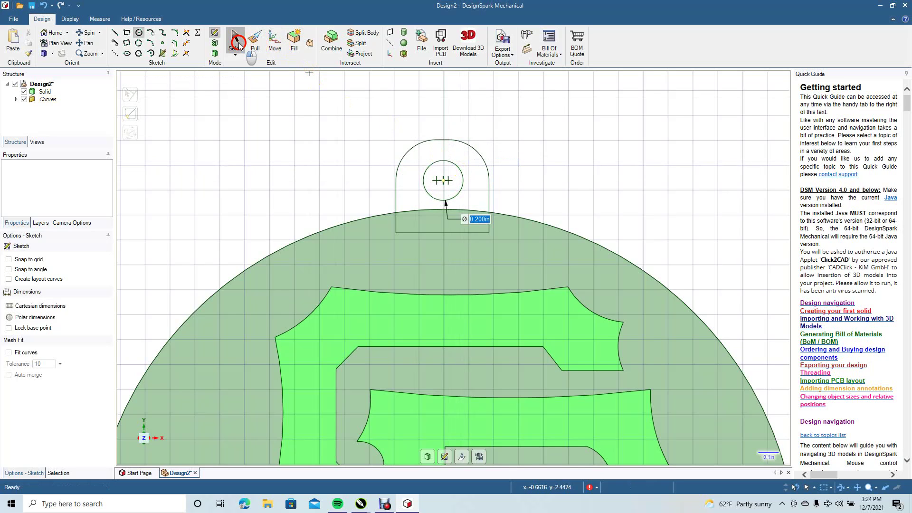
pyautogui.click(294, 133)
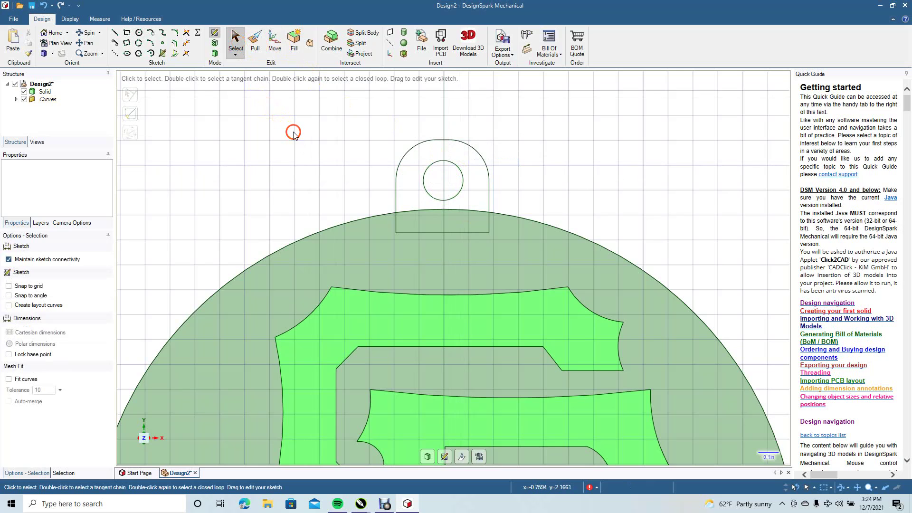
# Orbit the view and try pulling the tab face, then cancel
pyautogui.click(88, 32)
pyautogui.moveTo(539, 161)
pyautogui.mouseDown()
pyautogui.moveTo(523, 179)
pyautogui.moveTo(346, 131)
pyautogui.mouseUp()
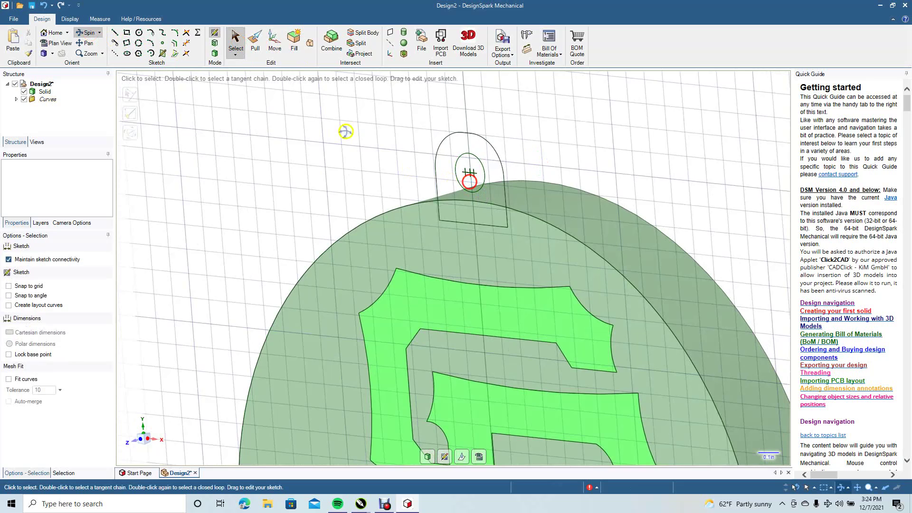
pyautogui.click(250, 44)
pyautogui.click(498, 191)
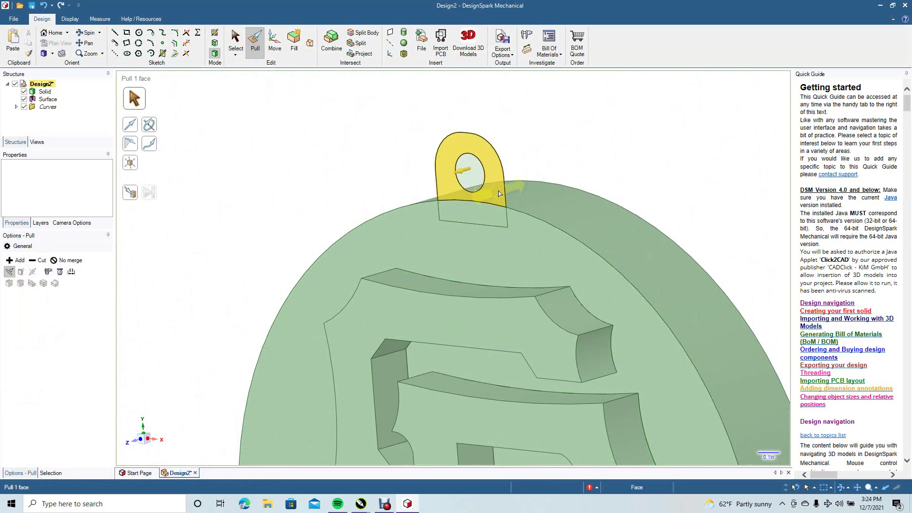
pyautogui.press('Escape')
pyautogui.click(236, 41)
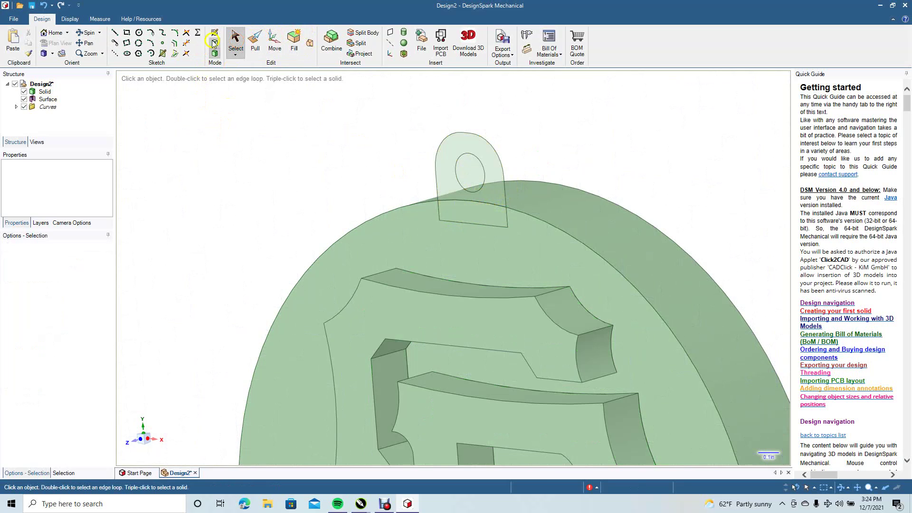
# Set a sketch plane on the solid, then pull the tab face out 0.490 in
pyautogui.click(214, 39)
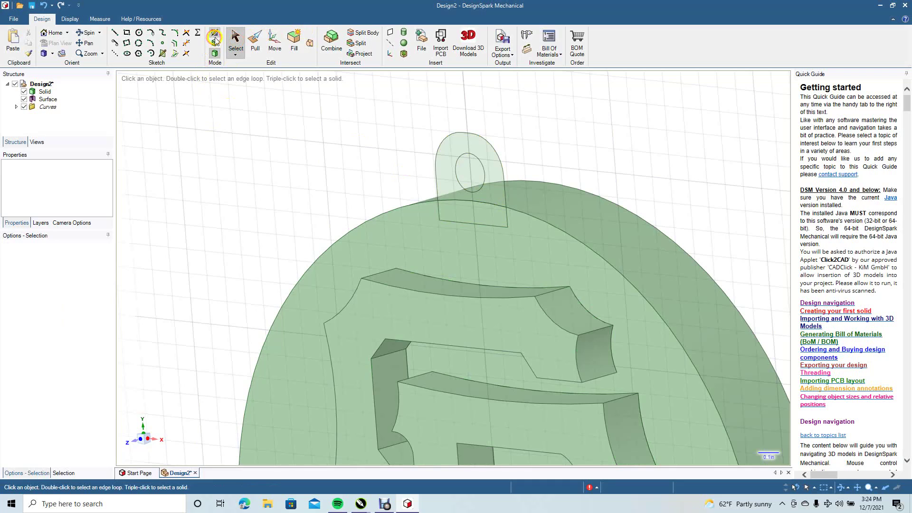
pyautogui.click(187, 43)
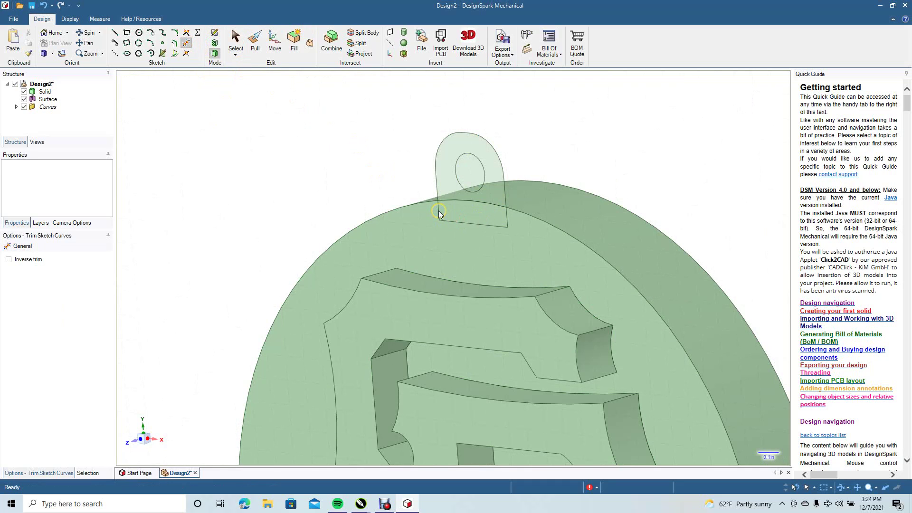
pyautogui.click(215, 33)
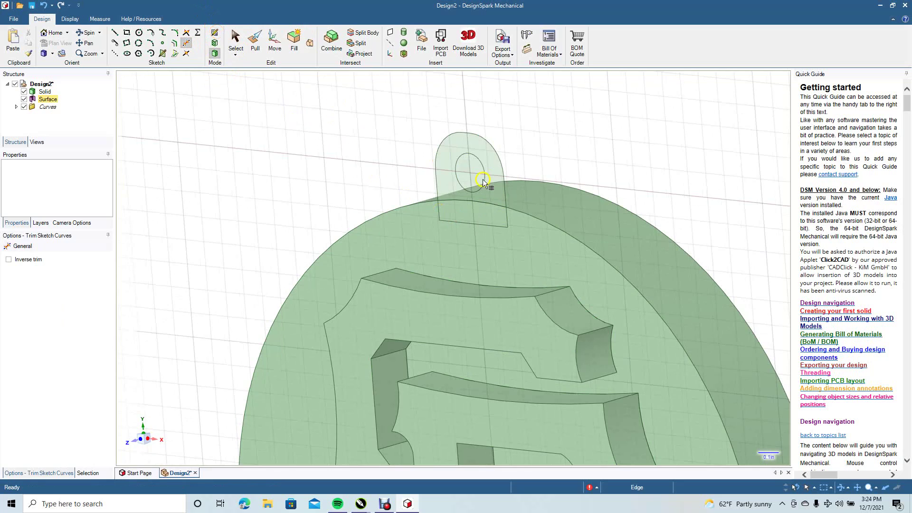
pyautogui.click(438, 210)
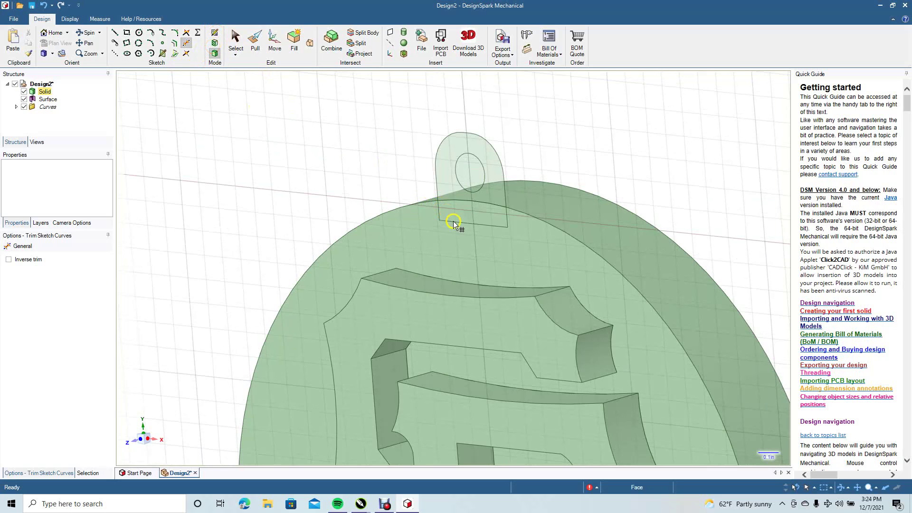
pyautogui.click(235, 39)
pyautogui.click(256, 42)
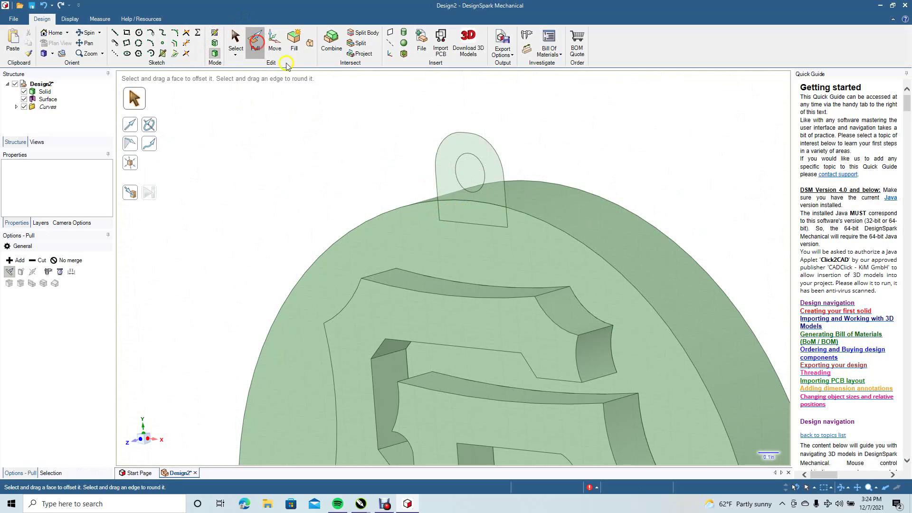
pyautogui.moveTo(498, 193); pyautogui.dragTo(564, 171)
pyautogui.press('Escape')
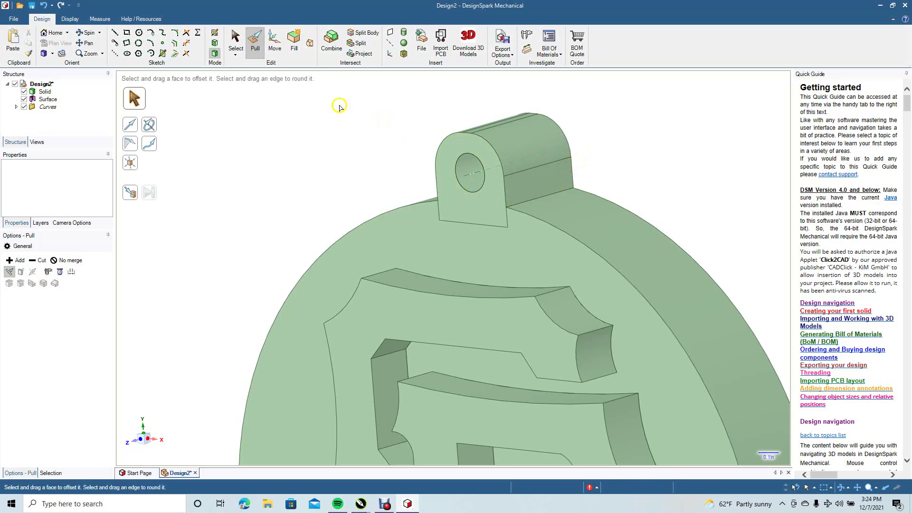
# Select the tab's front face and pull it back 0.360 in to thin the lug
pyautogui.click(236, 43)
pyautogui.click(299, 154)
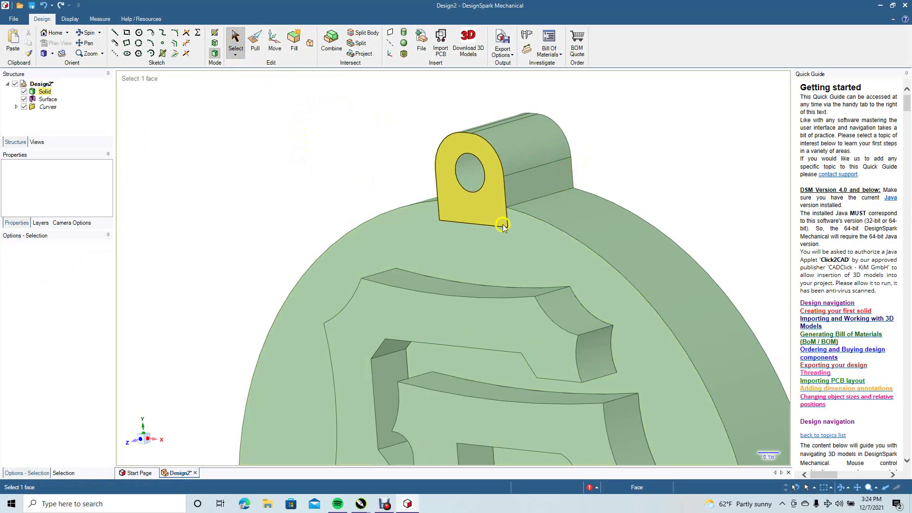
pyautogui.click(496, 224)
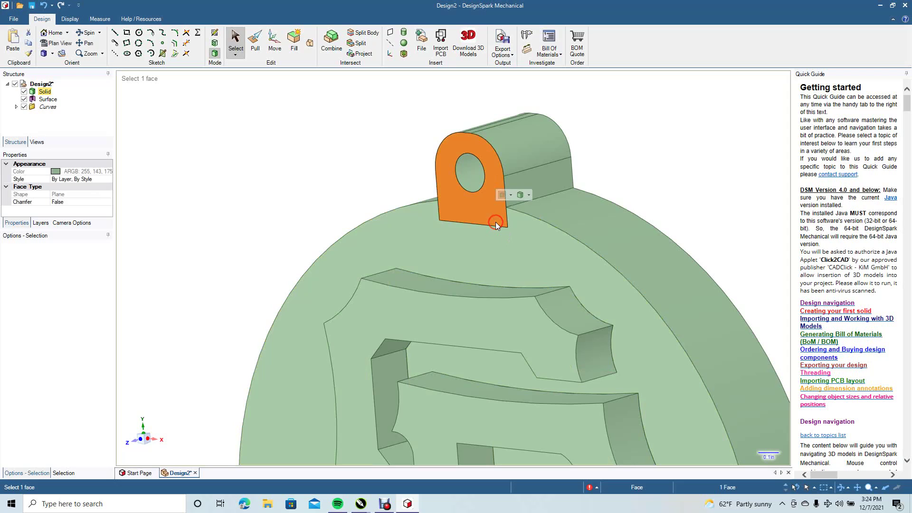
pyautogui.press('p')
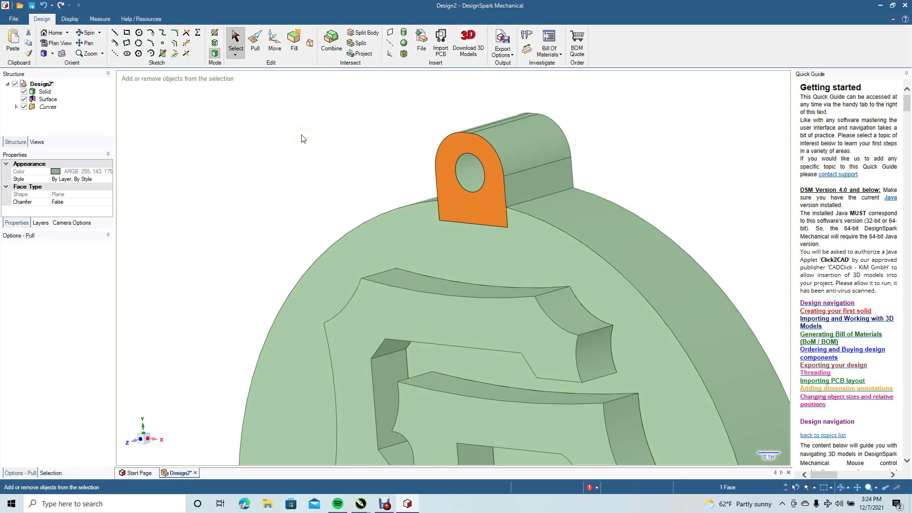
pyautogui.click(301, 136)
pyautogui.click(467, 217)
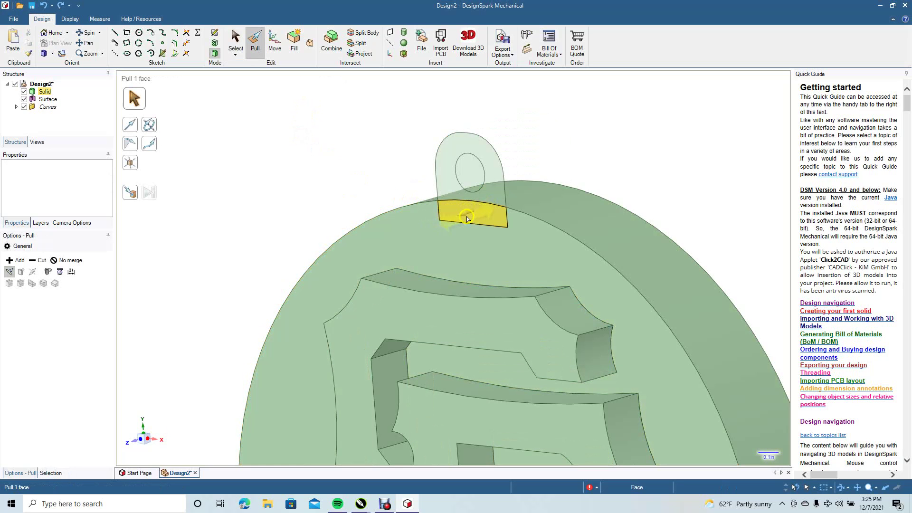
pyautogui.click(468, 218)
pyautogui.press('Escape')
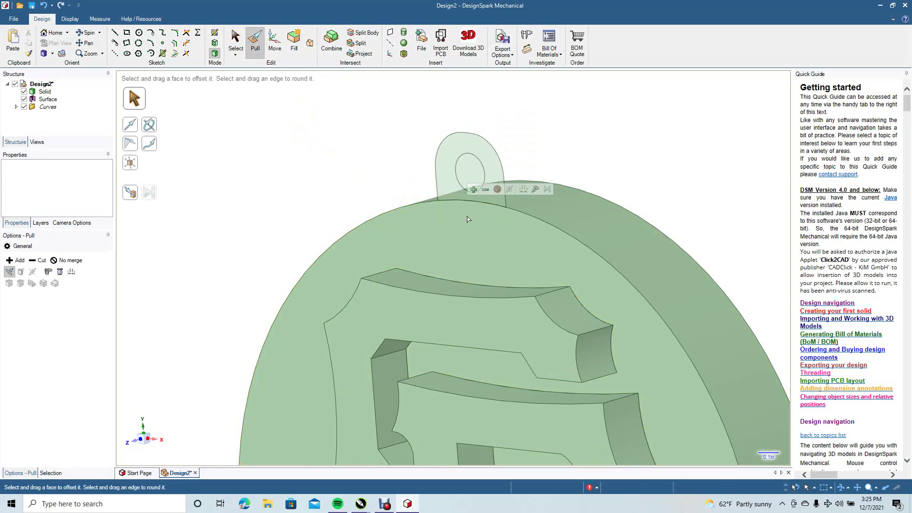
pyautogui.click(447, 175)
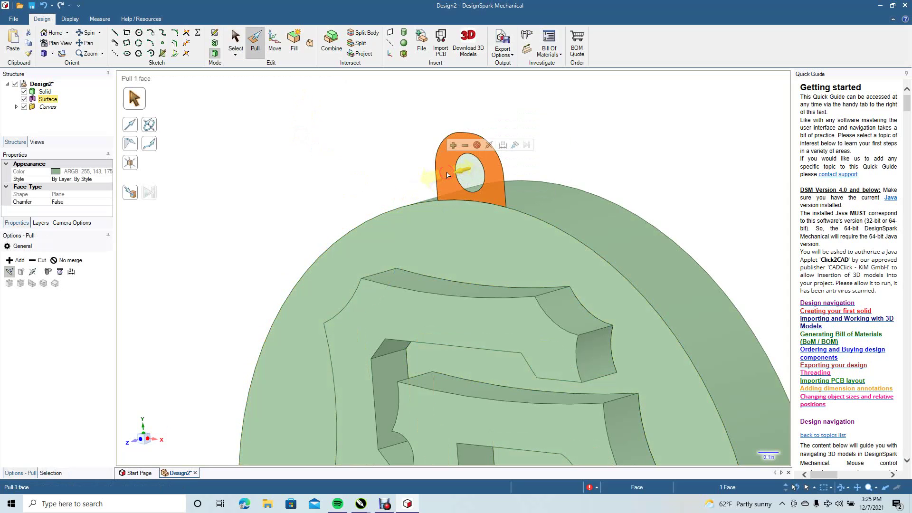
pyautogui.moveTo(447, 175); pyautogui.dragTo(519, 164)
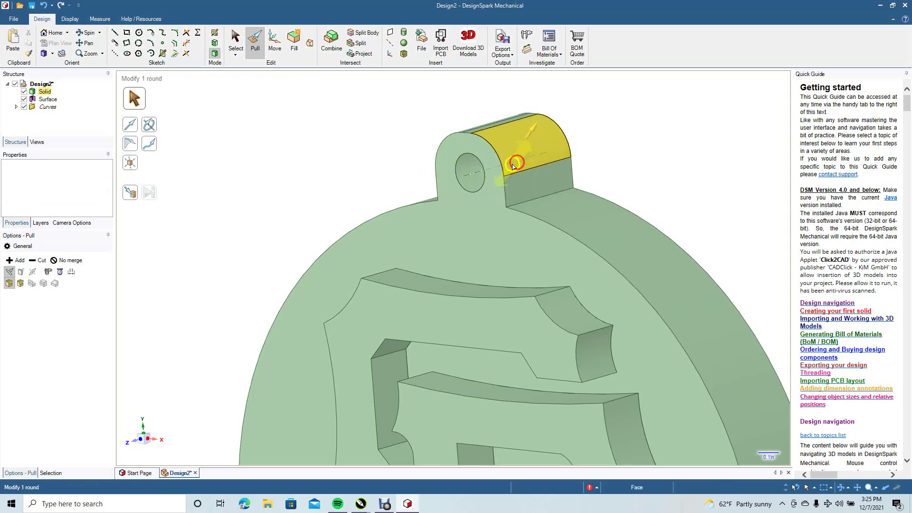
pyautogui.click(245, 51)
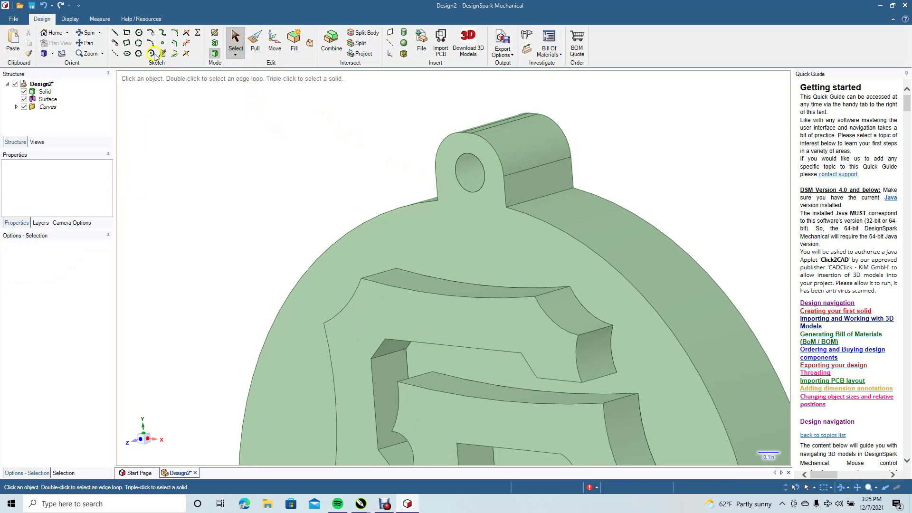
# Fillet the lower edge of the flat face beside the lug
pyautogui.click(86, 32)
pyautogui.moveTo(315, 179); pyautogui.dragTo(320, 198)
pyautogui.click(255, 43)
pyautogui.click(548, 210)
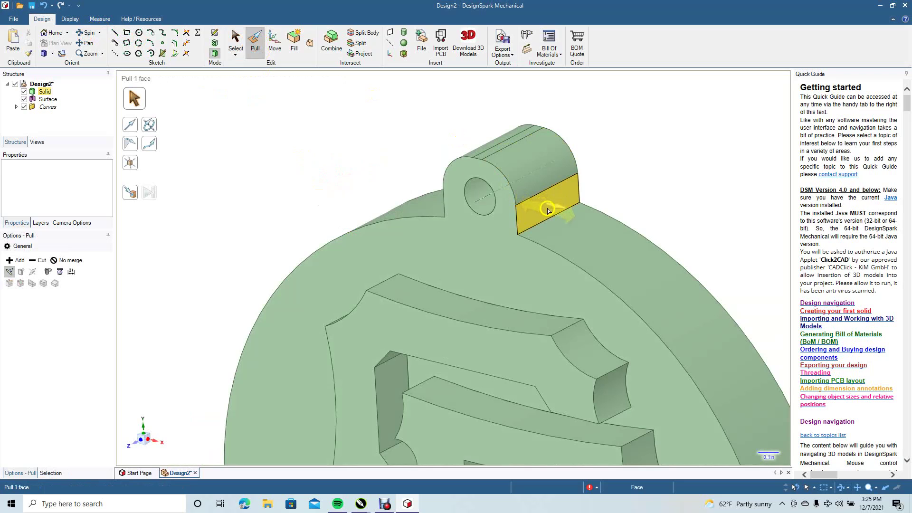
pyautogui.click(553, 218)
pyautogui.moveTo(605, 232)
pyautogui.mouseDown()
pyautogui.moveTo(627, 246)
pyautogui.moveTo(617, 245)
pyautogui.mouseUp()
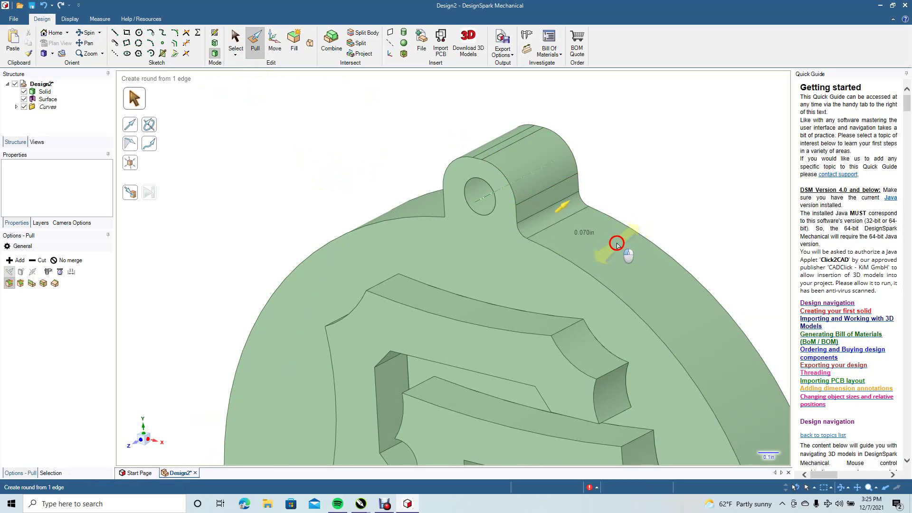
pyautogui.click(309, 116)
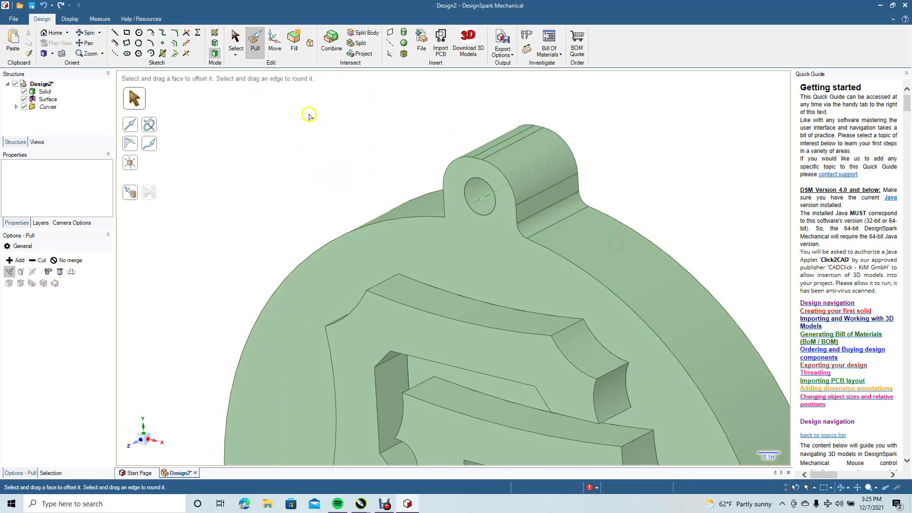
# Fillet the corner edge where the tab meets the medallion rim
pyautogui.click(88, 32)
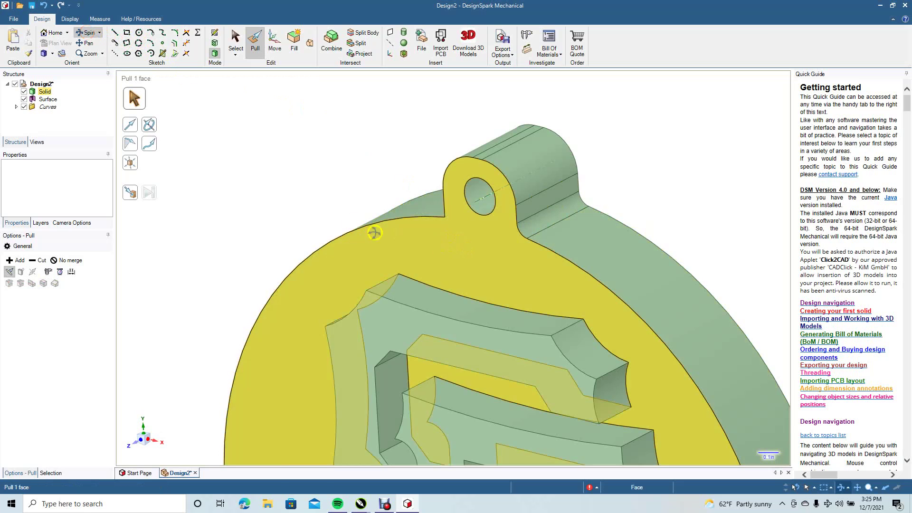
pyautogui.moveTo(372, 230); pyautogui.dragTo(418, 226)
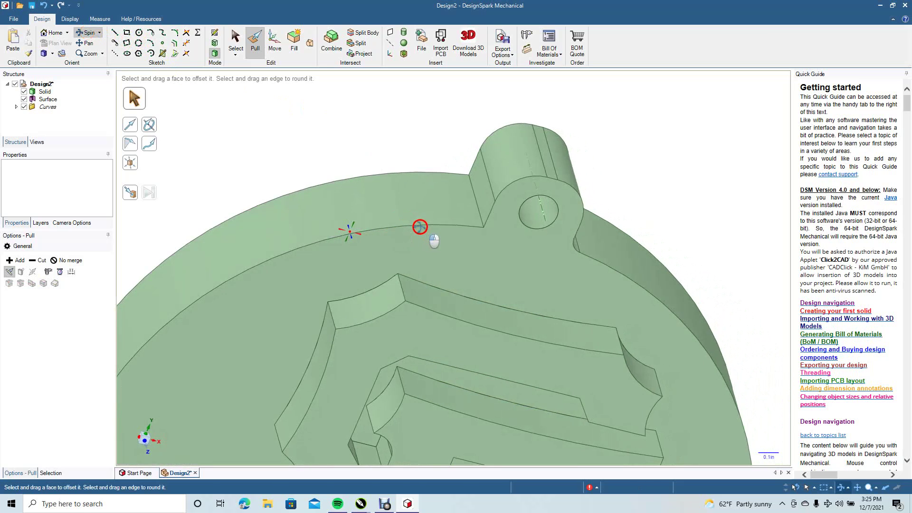
pyautogui.click(255, 42)
pyautogui.click(479, 210)
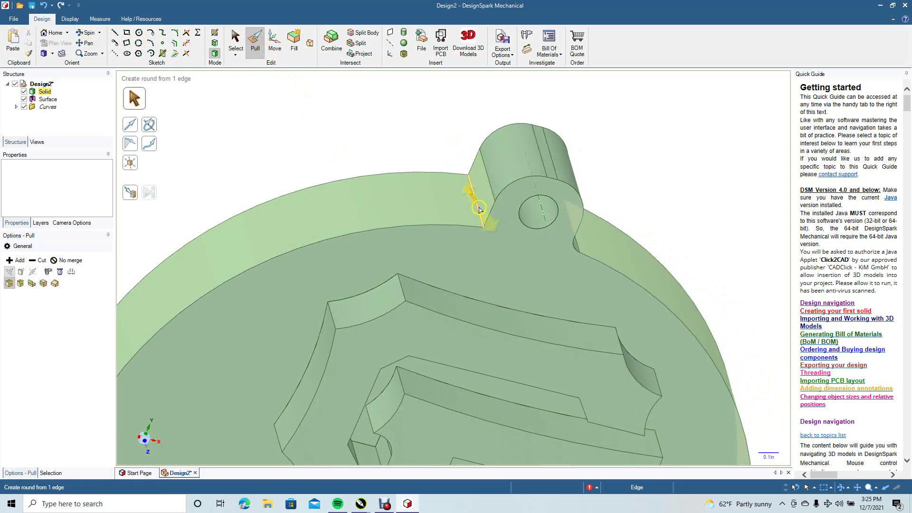
pyautogui.moveTo(456, 226); pyautogui.dragTo(401, 216)
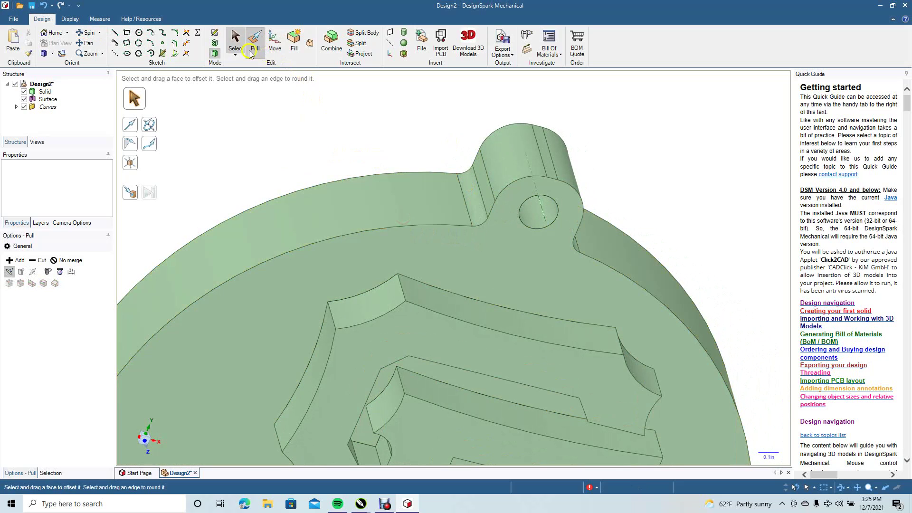
pyautogui.click(233, 40)
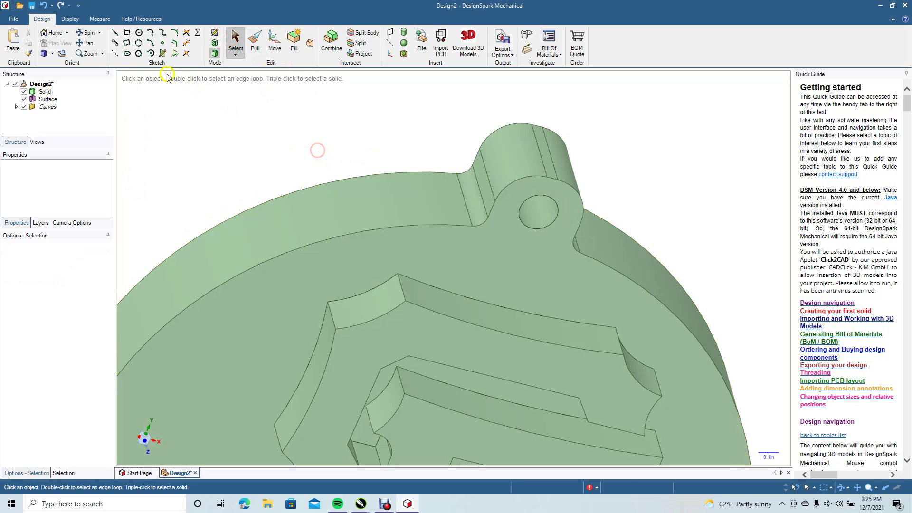
pyautogui.click(88, 32)
# Delete the hole's cap face and round the hole's top edge to 0.030 in
pyautogui.moveTo(246, 92); pyautogui.dragTo(241, 70)
pyautogui.click(255, 42)
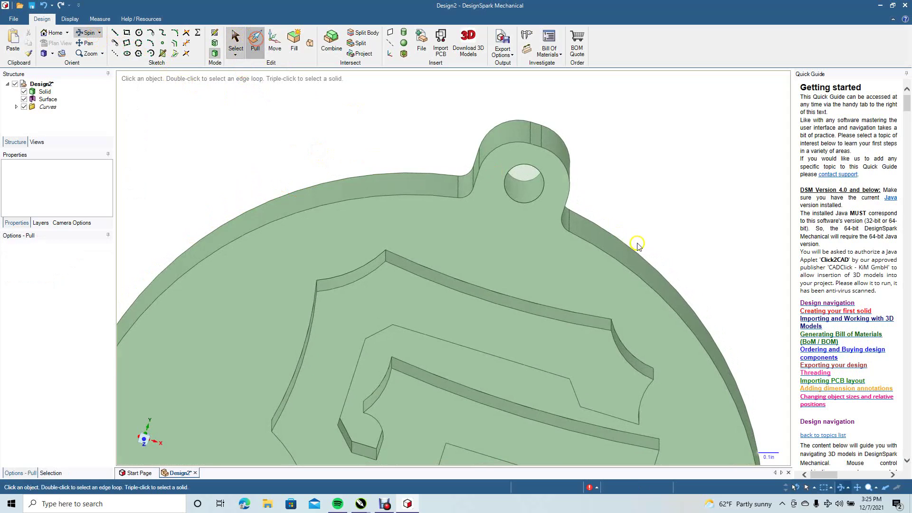
pyautogui.click(531, 176)
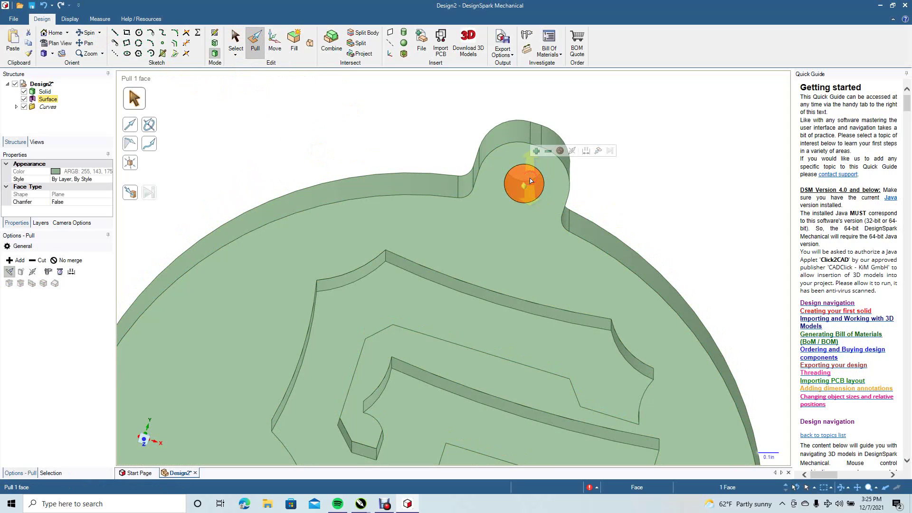
pyautogui.press('Delete')
pyautogui.click(528, 183)
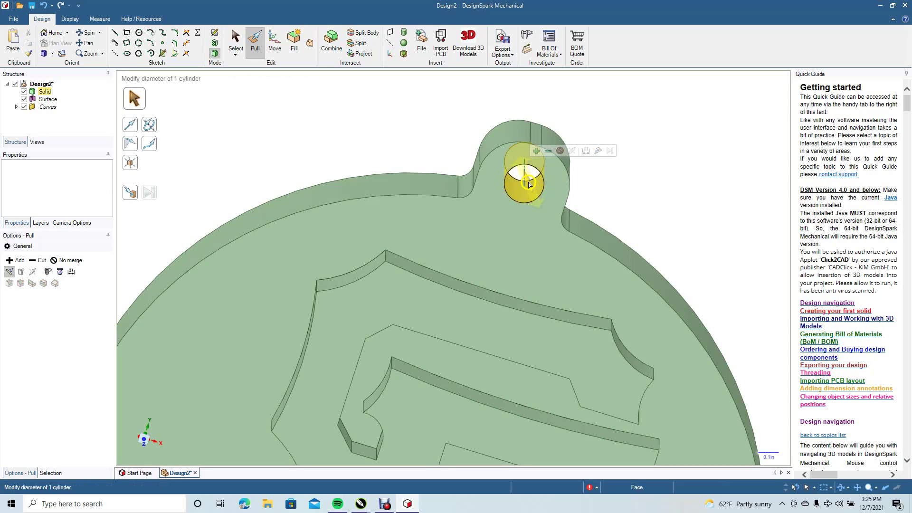
pyautogui.click(532, 181)
pyautogui.moveTo(532, 182); pyautogui.dragTo(517, 220)
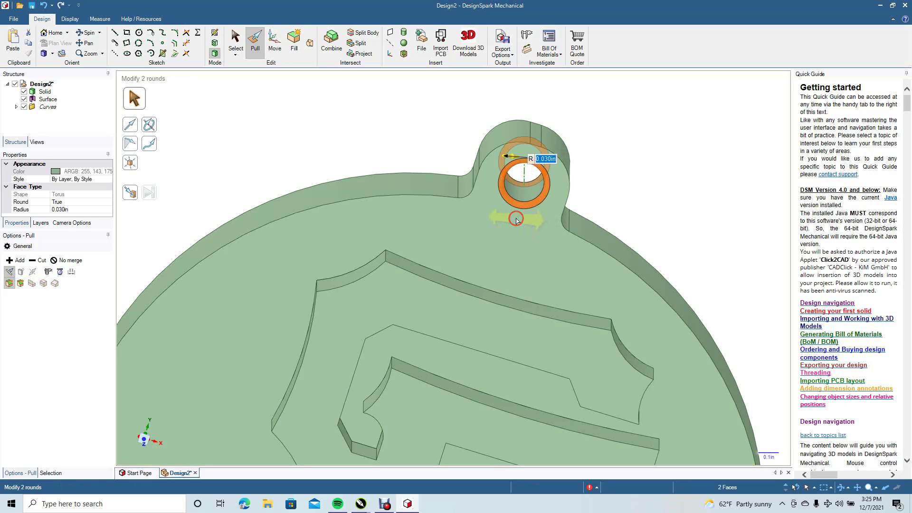
pyautogui.click(235, 42)
pyautogui.click(297, 122)
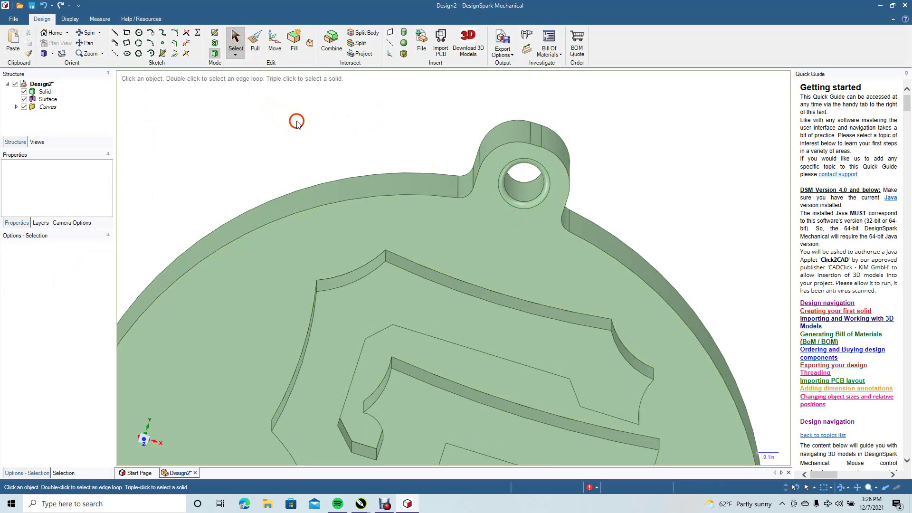
# Round the medallion's front outer edge loop to 0.050 in
pyautogui.scroll(-5, 299, 121)
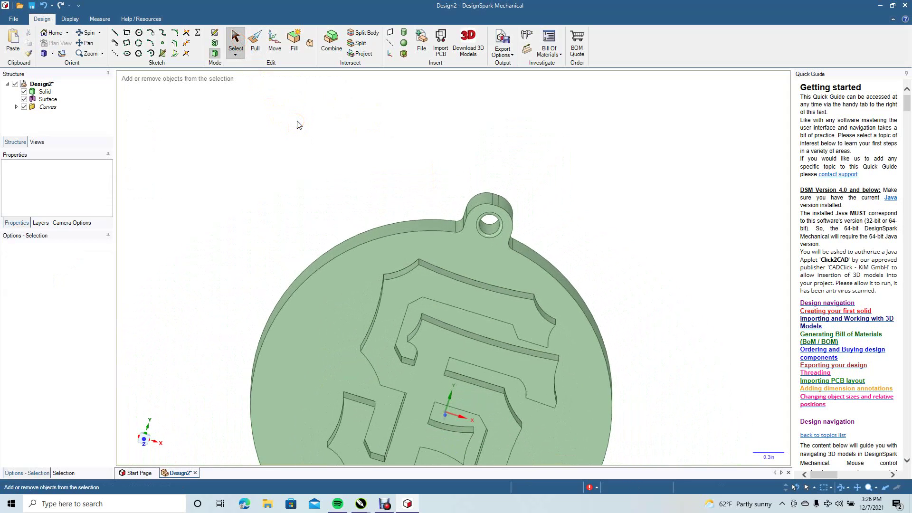
pyautogui.doubleClick(384, 238)
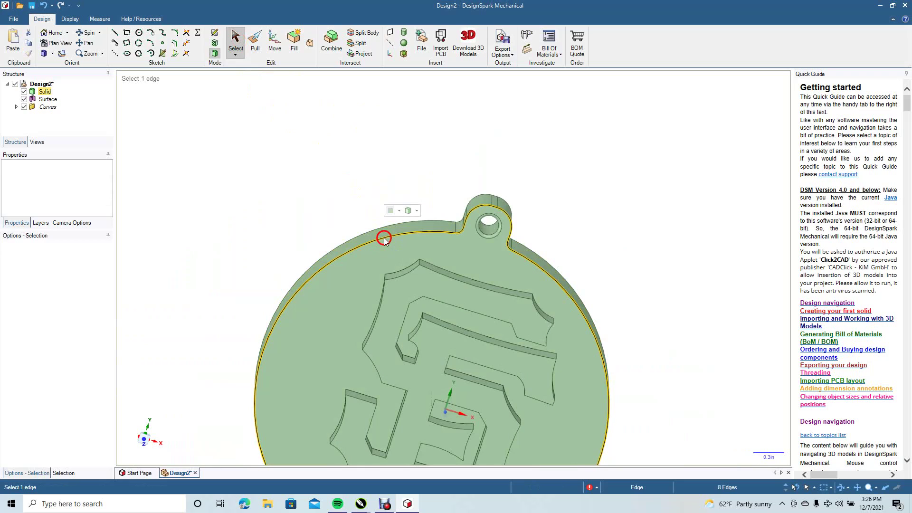
pyautogui.click(282, 92)
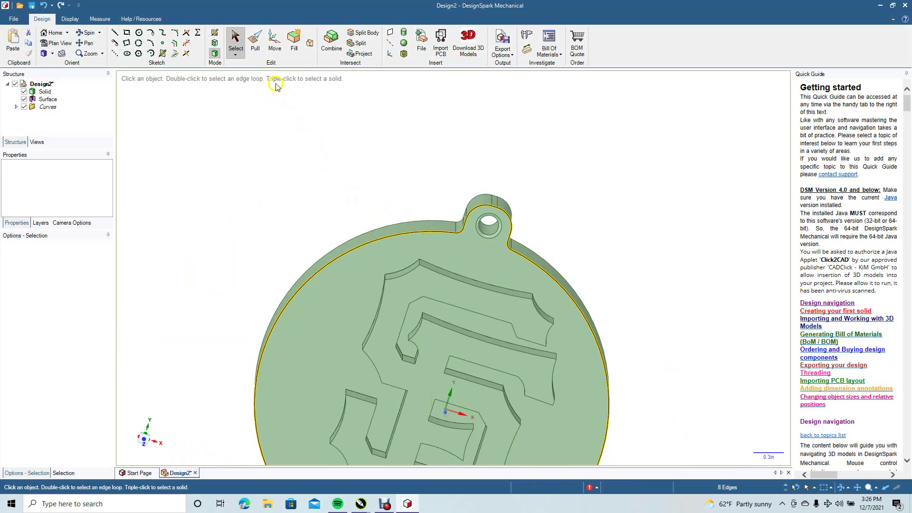
pyautogui.click(255, 40)
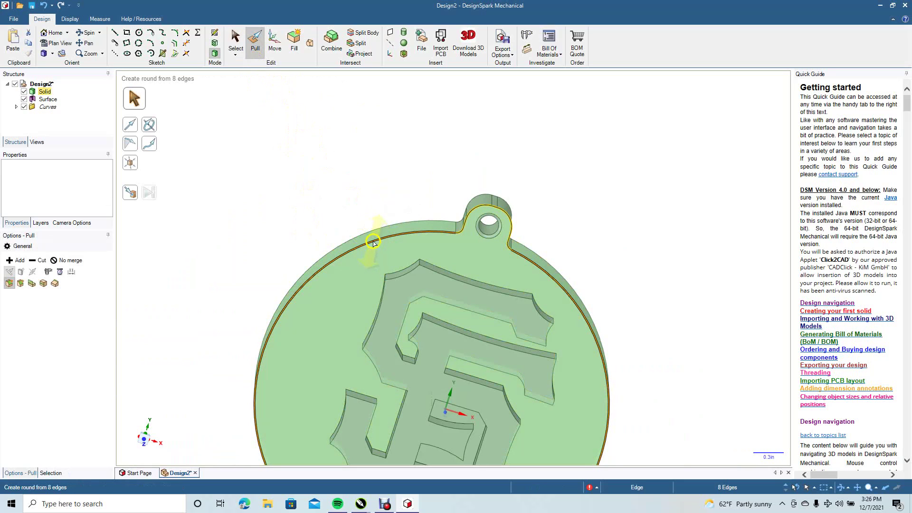
pyautogui.click(373, 242)
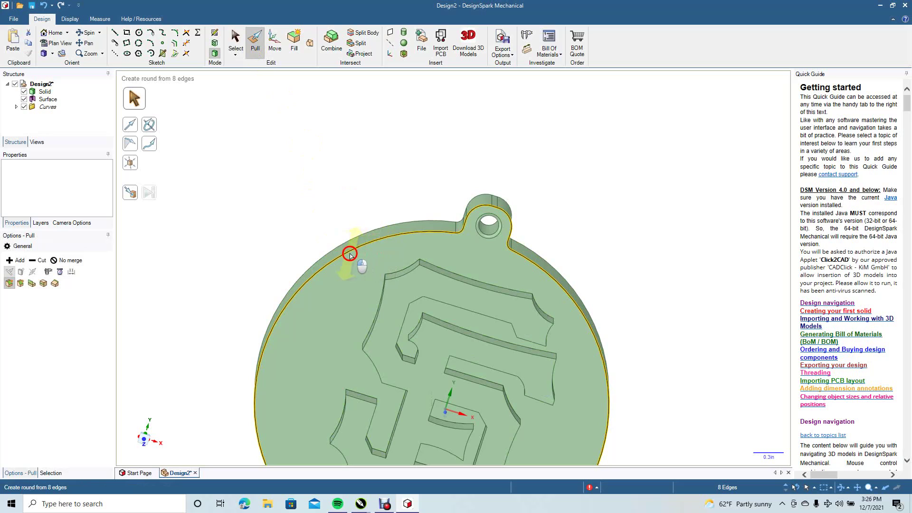
pyautogui.moveTo(342, 251); pyautogui.dragTo(349, 224)
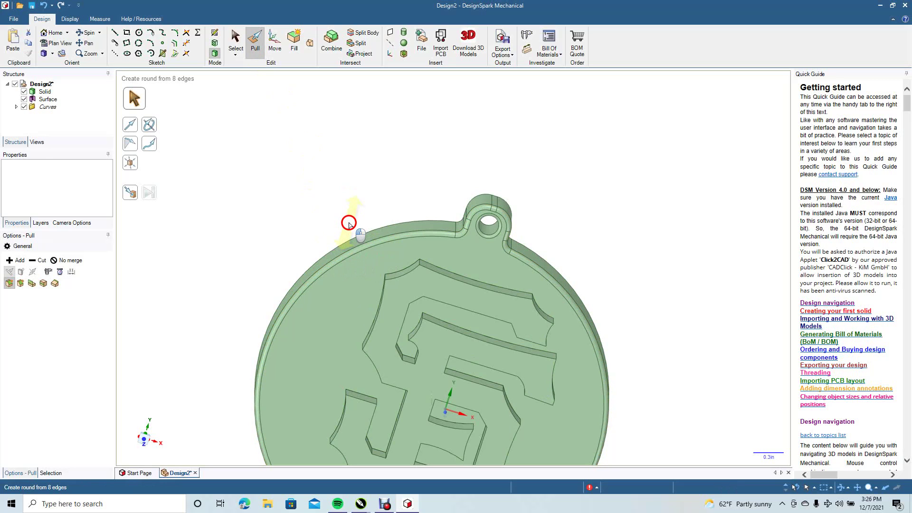
pyautogui.click(234, 38)
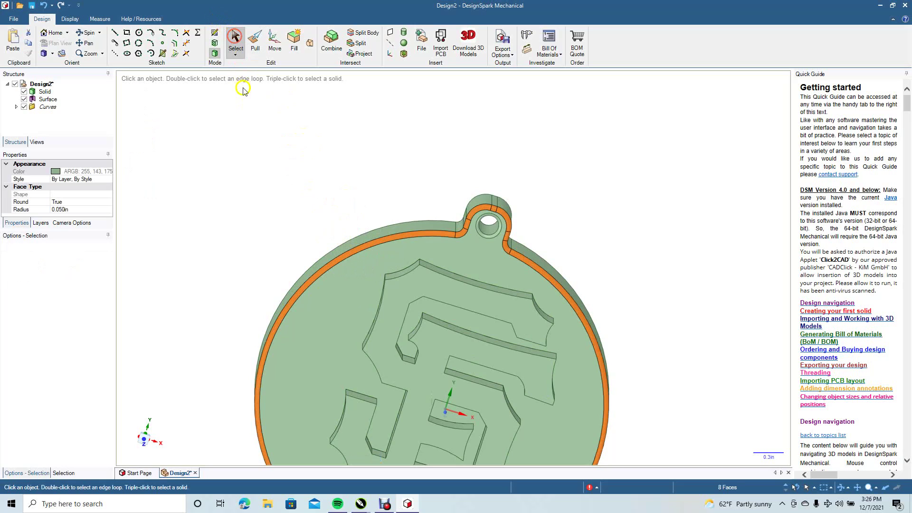
pyautogui.click(256, 169)
# Turn the medallion over and round its back outer edge loop to 0.060 in
pyautogui.click(90, 32)
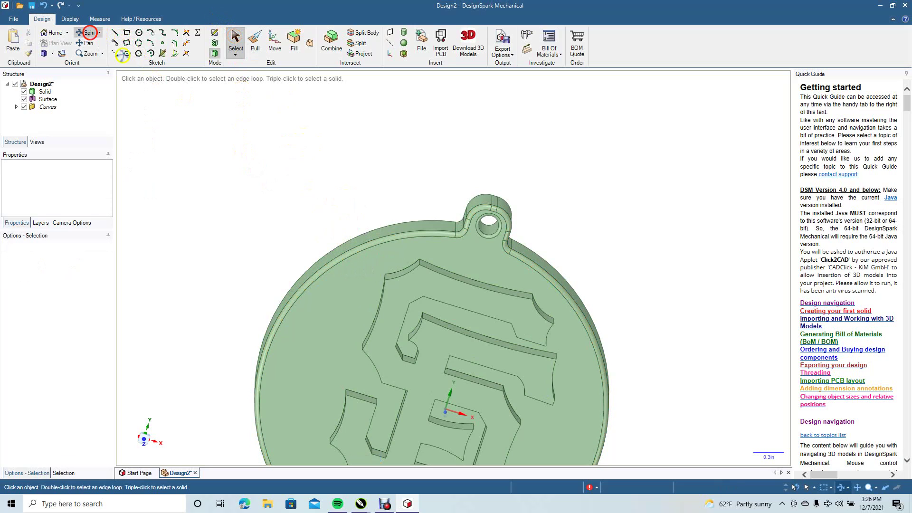
pyautogui.moveTo(281, 199); pyautogui.dragTo(436, 301)
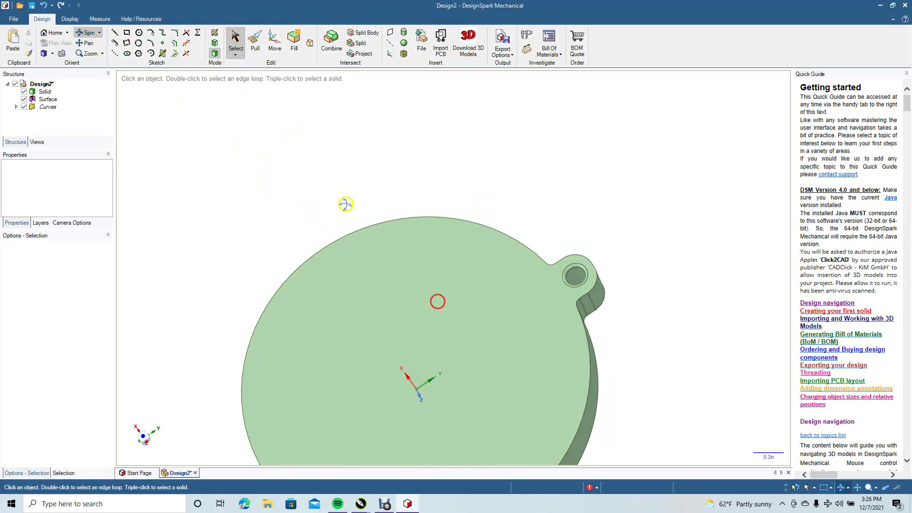
pyautogui.click(256, 50)
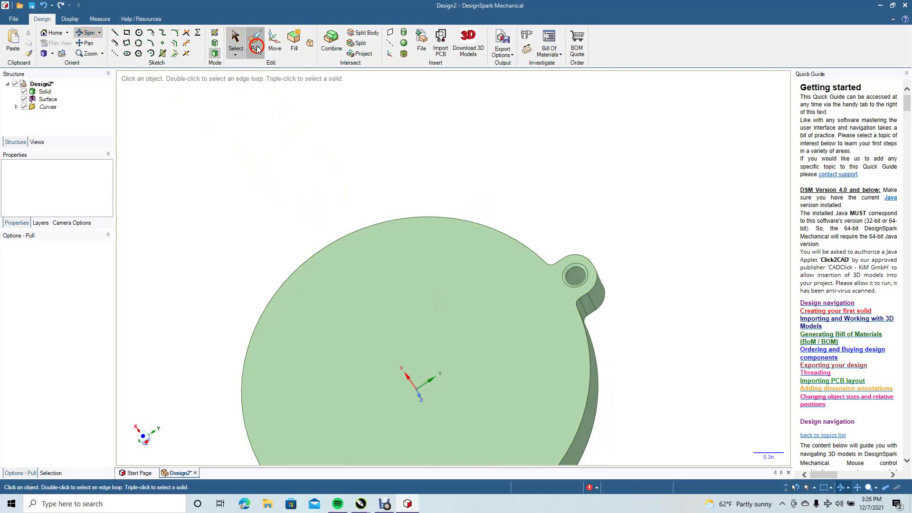
pyautogui.doubleClick(520, 242)
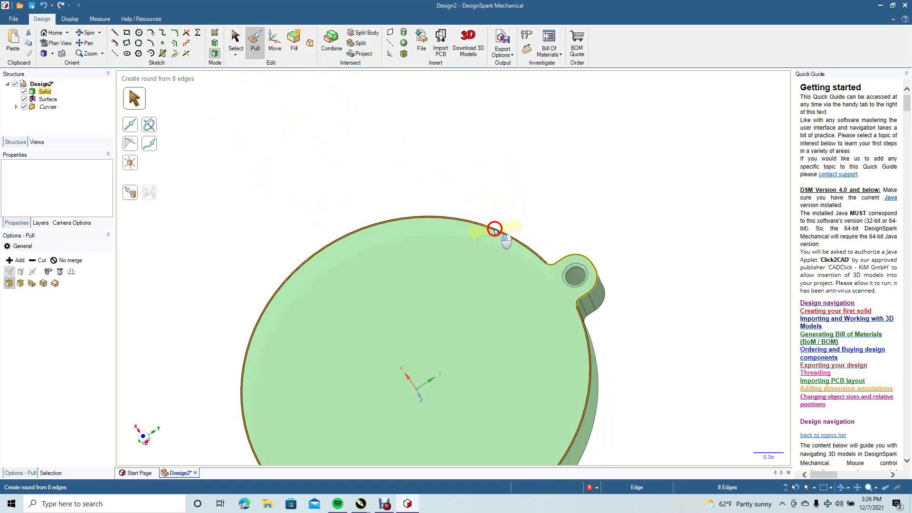
pyautogui.moveTo(494, 230)
pyautogui.mouseDown()
pyautogui.moveTo(528, 224)
pyautogui.moveTo(508, 234)
pyautogui.mouseUp()
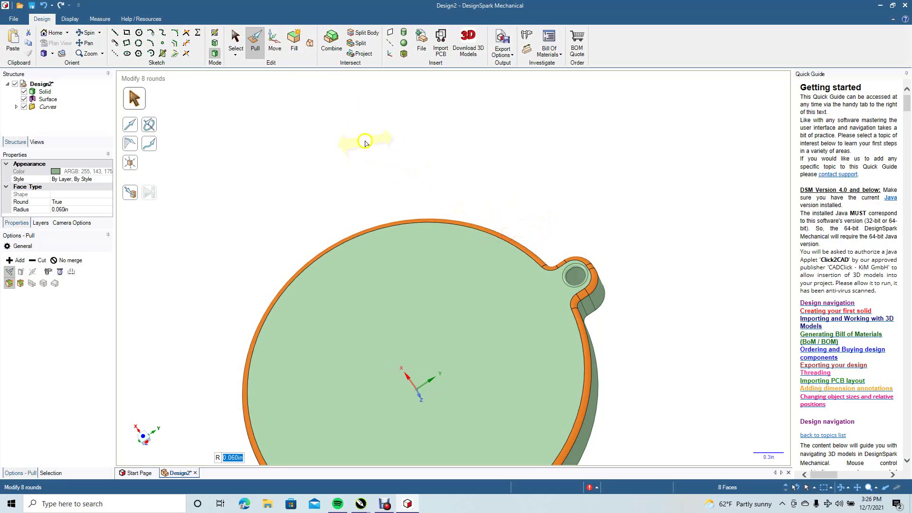
pyautogui.click(235, 51)
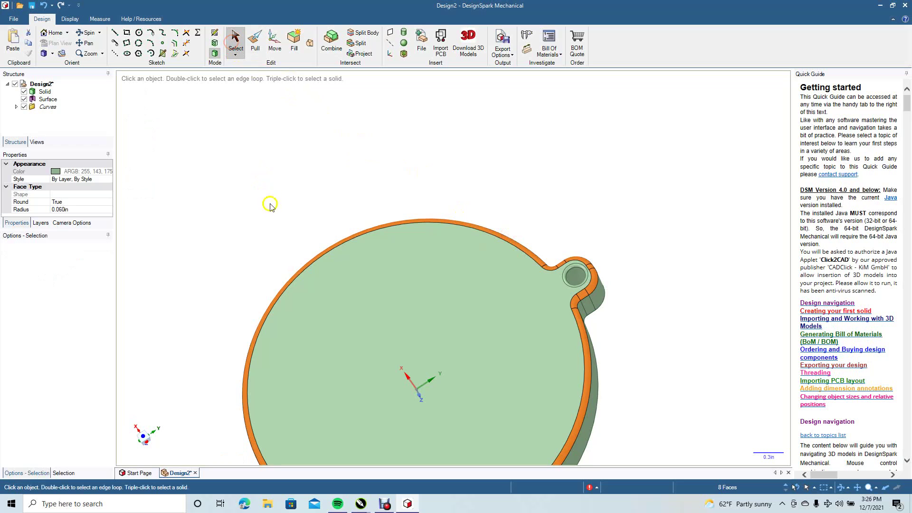
# From a tilted top view, select all 45 edges of the SF logo outline
pyautogui.click(52, 54)
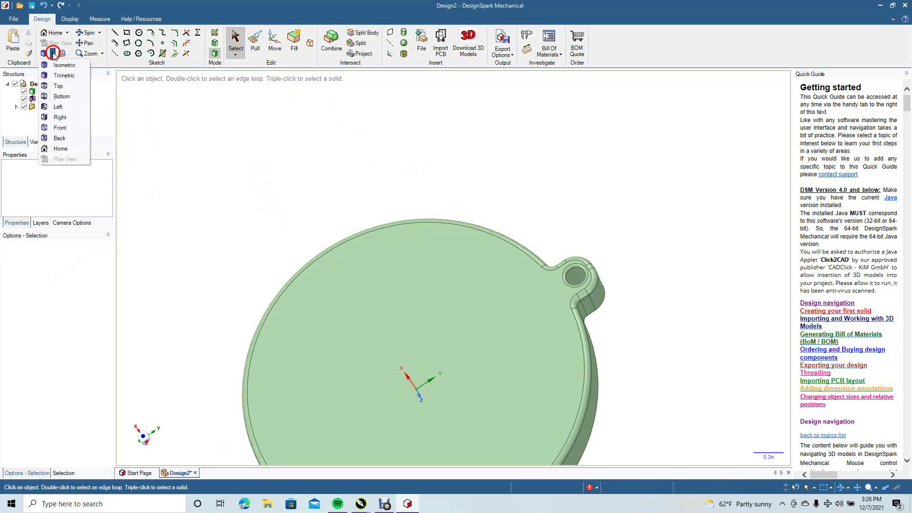
pyautogui.click(67, 88)
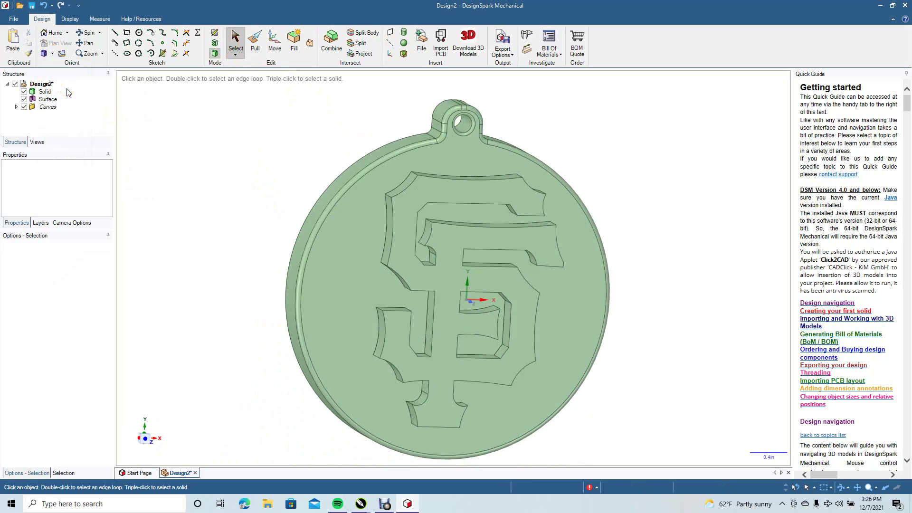
pyautogui.click(87, 32)
pyautogui.moveTo(244, 199); pyautogui.dragTo(278, 207)
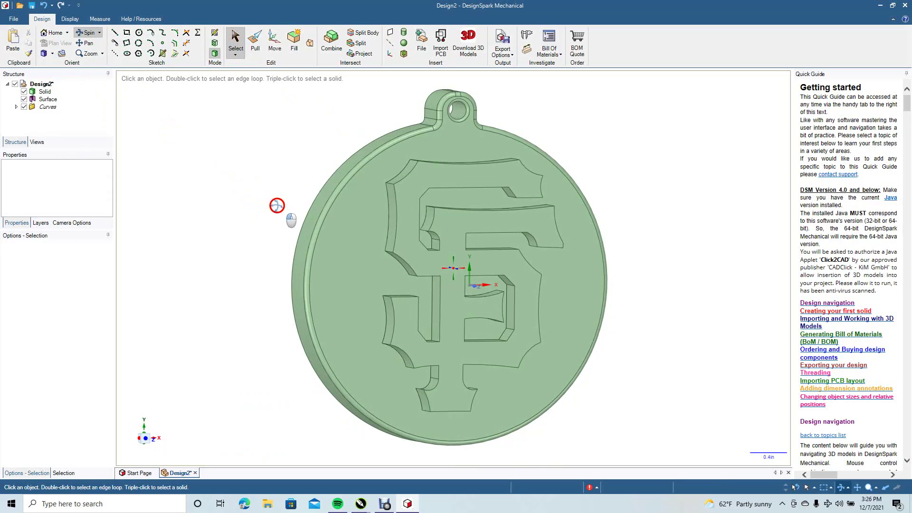
pyautogui.click(255, 40)
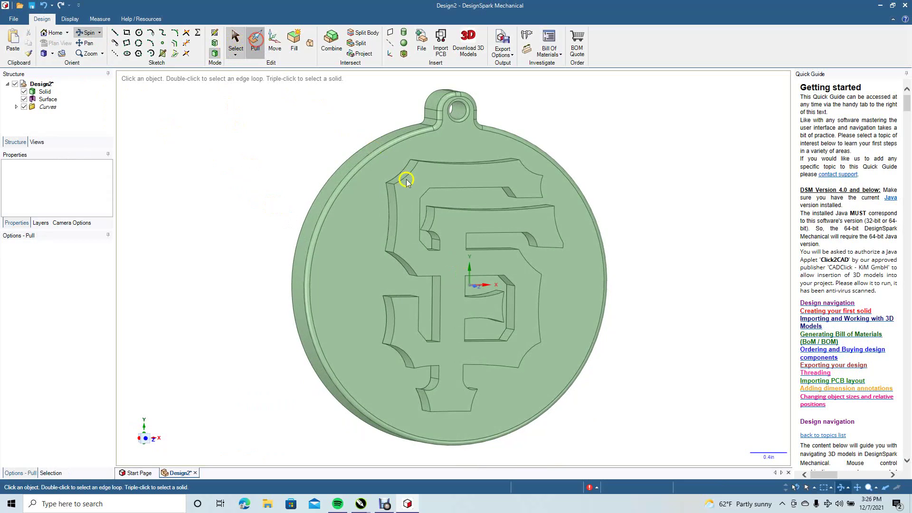
pyautogui.click(397, 206)
pyautogui.doubleClick(397, 207)
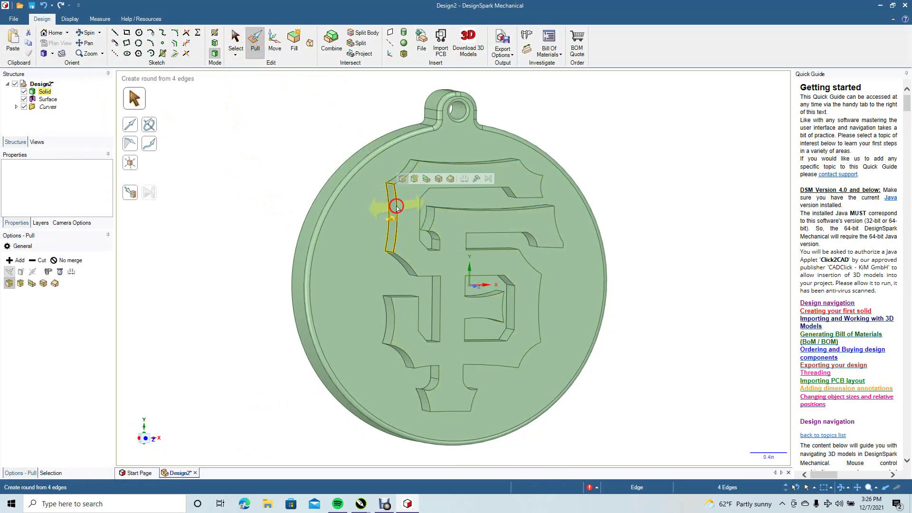
pyautogui.click(396, 207)
pyautogui.click(396, 208)
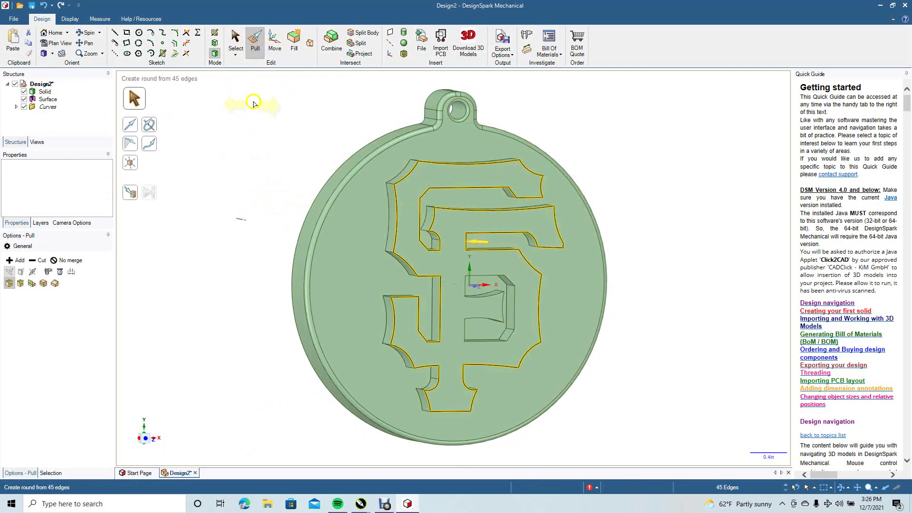
# Chamfer the selected logo edges by 0.030 in
pyautogui.click(20, 283)
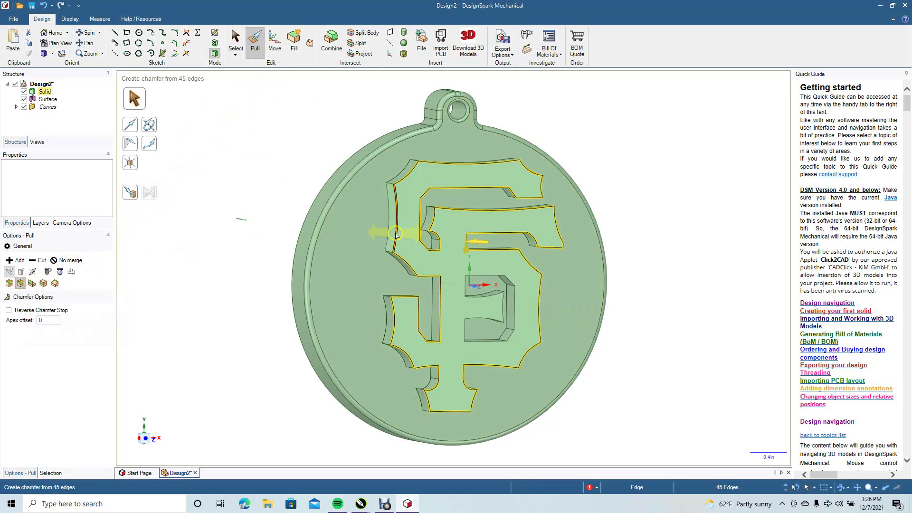
pyautogui.moveTo(395, 233); pyautogui.dragTo(387, 247)
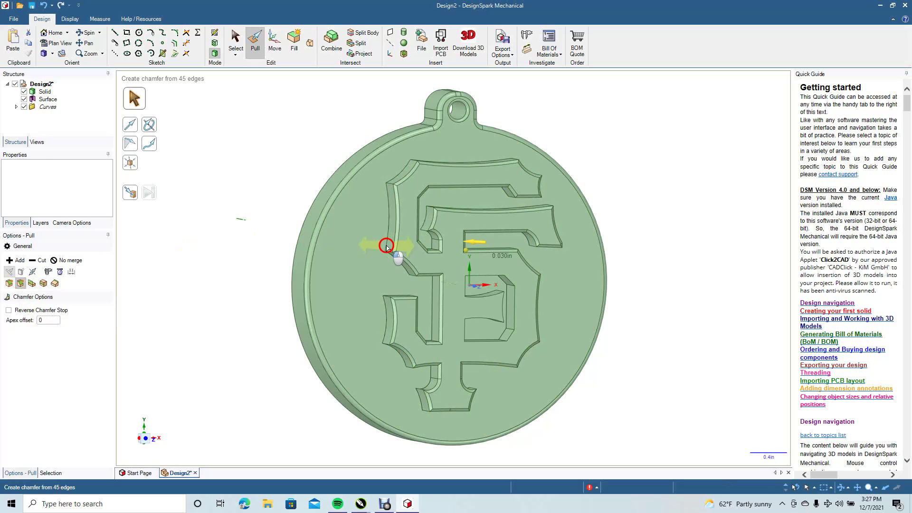
pyautogui.moveTo(386, 245); pyautogui.dragTo(387, 247)
pyautogui.click(235, 46)
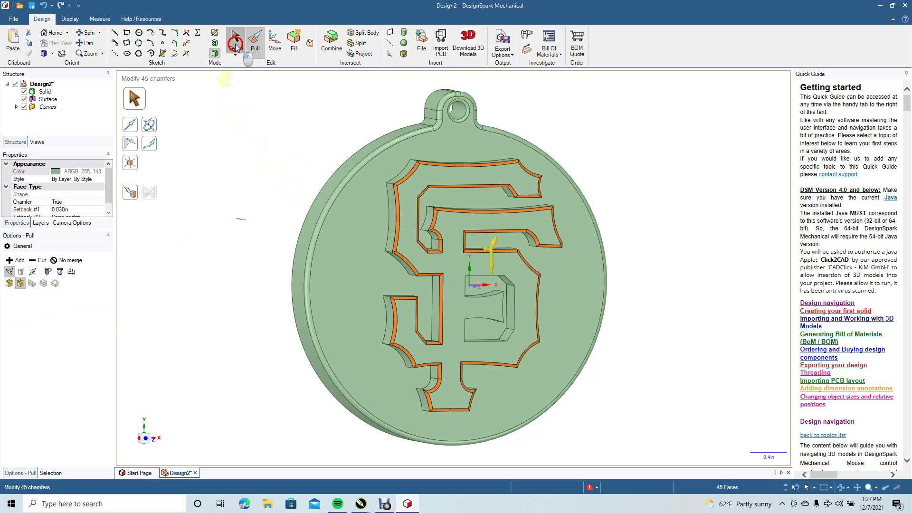
pyautogui.click(234, 135)
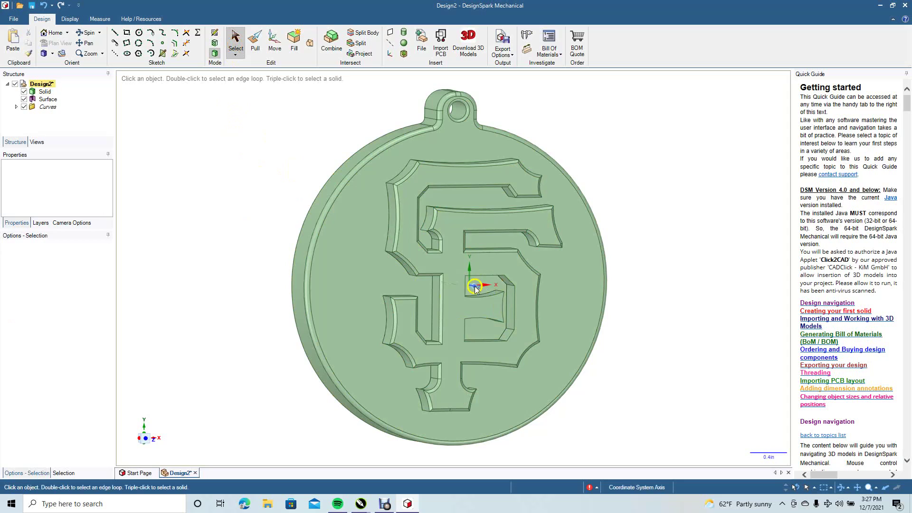
pyautogui.click(468, 285)
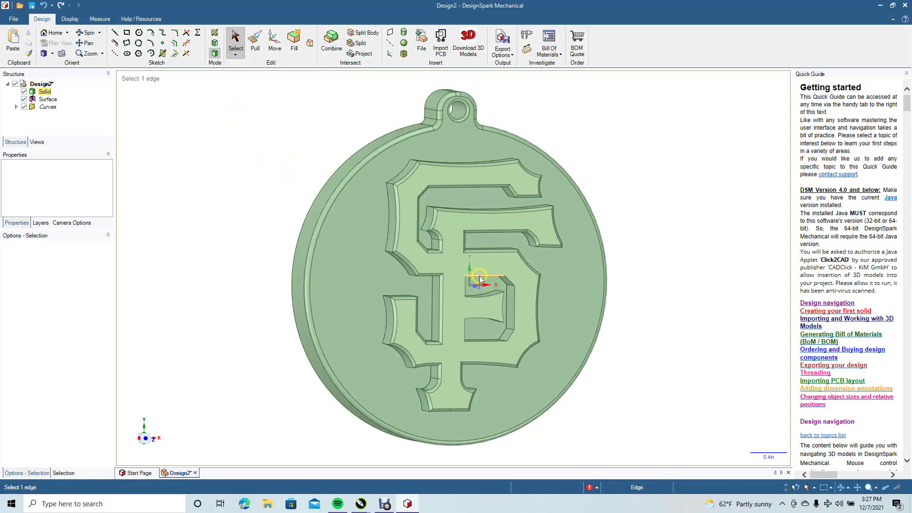
# Select the edge loop around the inner S and try rounding it with Pull
pyautogui.doubleClick(479, 278)
pyautogui.click(253, 99)
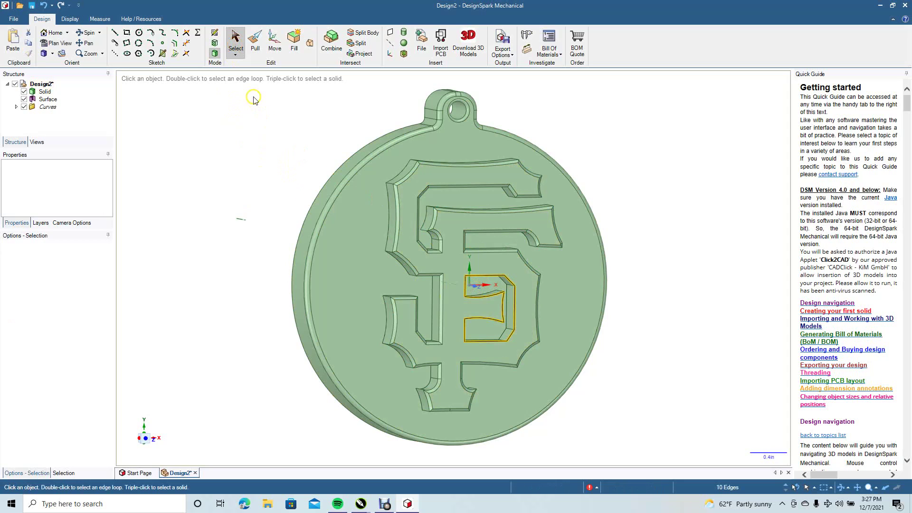
pyautogui.click(256, 34)
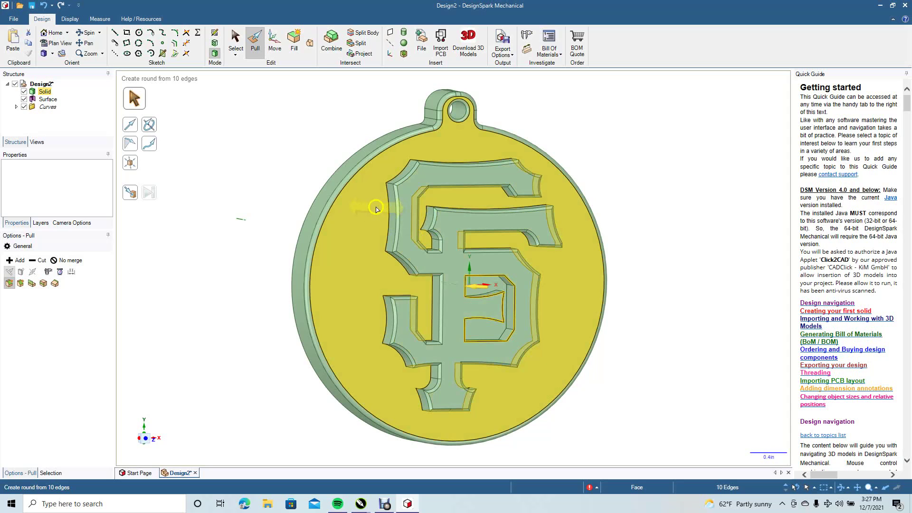
pyautogui.click(481, 282)
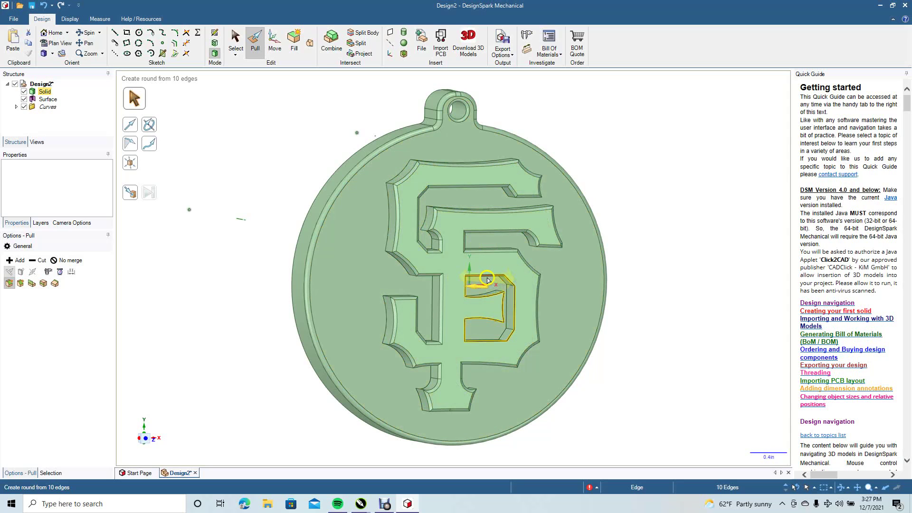
pyautogui.moveTo(488, 281); pyautogui.dragTo(522, 296)
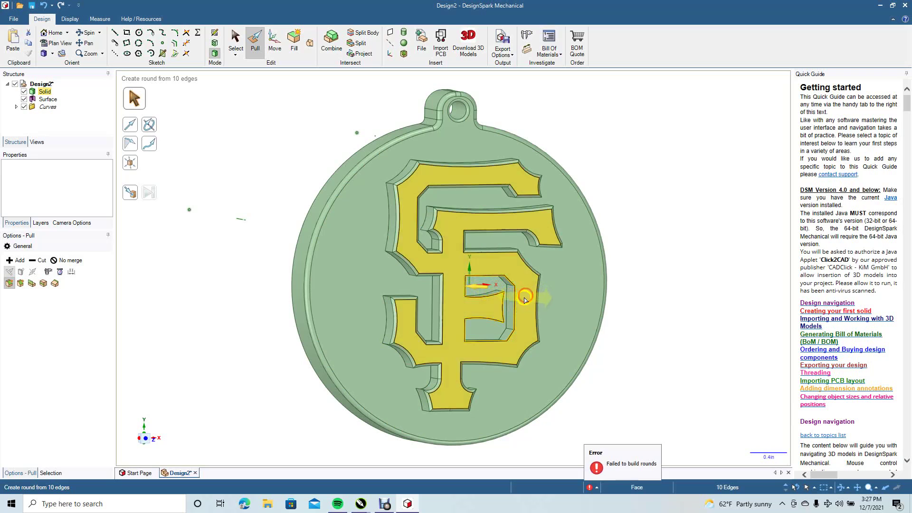
# Chamfer the inner S edges by 0.030in instead, then clear the selection
pyautogui.click(21, 283)
pyautogui.moveTo(509, 311); pyautogui.dragTo(508, 330)
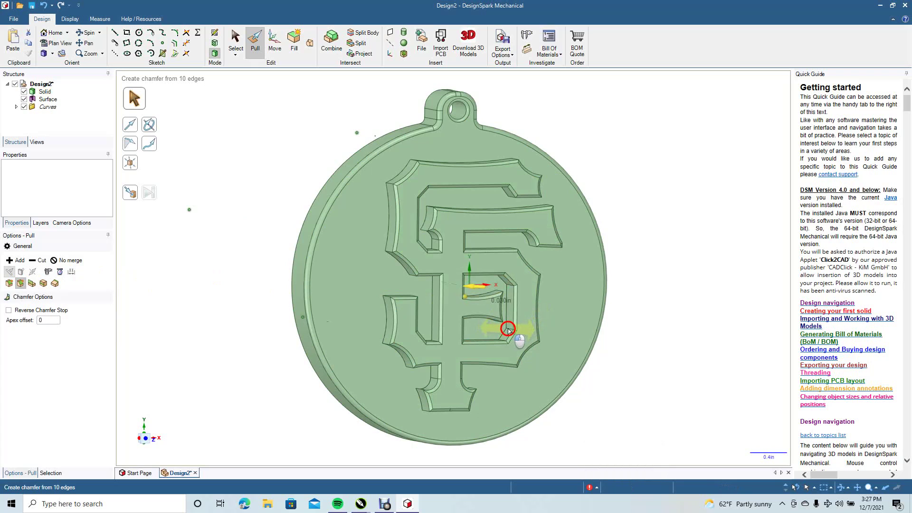
pyautogui.moveTo(507, 330); pyautogui.dragTo(507, 330)
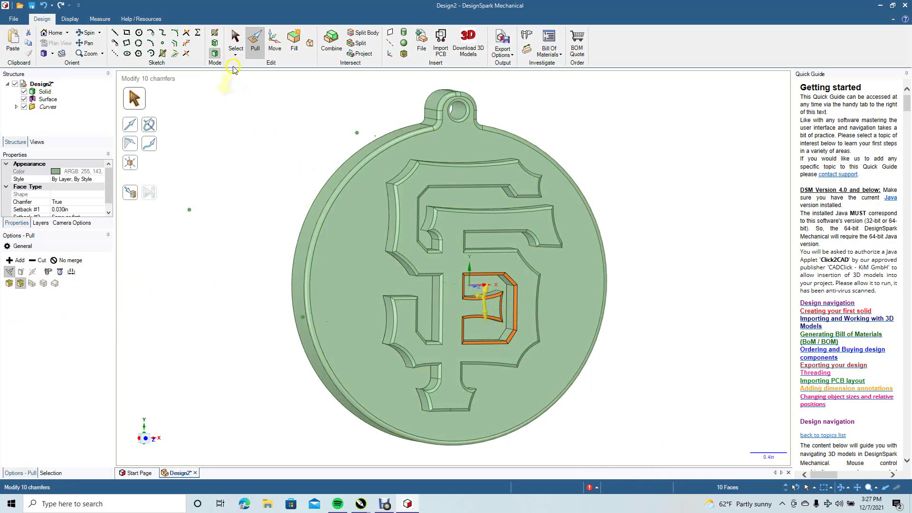
pyautogui.click(236, 41)
pyautogui.click(245, 127)
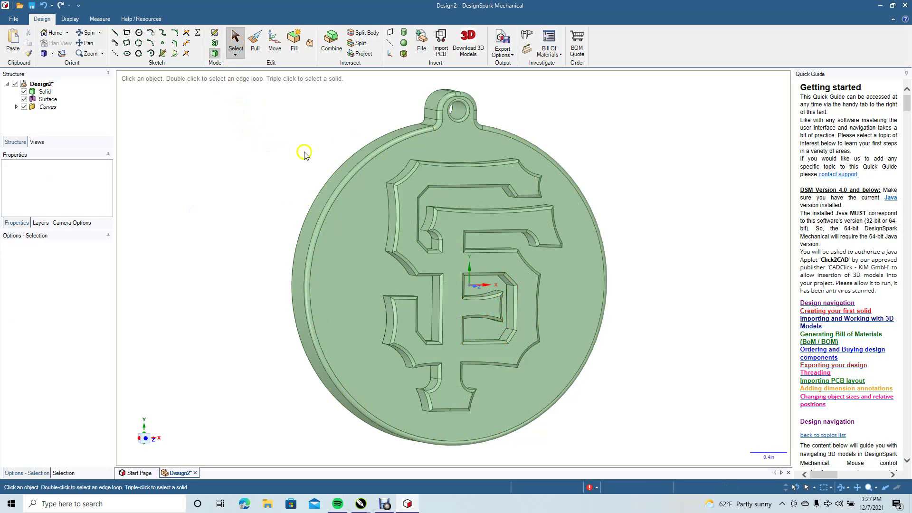
# Face the medallion head-on and move the keychain hole about 0.05in down the tab
pyautogui.click(89, 32)
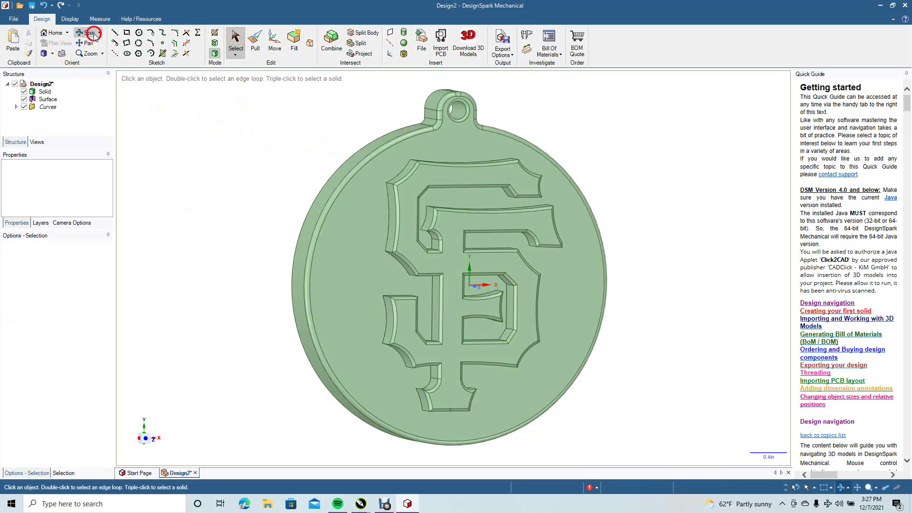
pyautogui.moveTo(215, 168)
pyautogui.mouseDown()
pyautogui.moveTo(157, 151)
pyautogui.moveTo(312, 185)
pyautogui.moveTo(434, 188)
pyautogui.moveTo(254, 173)
pyautogui.moveTo(189, 142)
pyautogui.moveTo(183, 161)
pyautogui.moveTo(166, 164)
pyautogui.mouseUp()
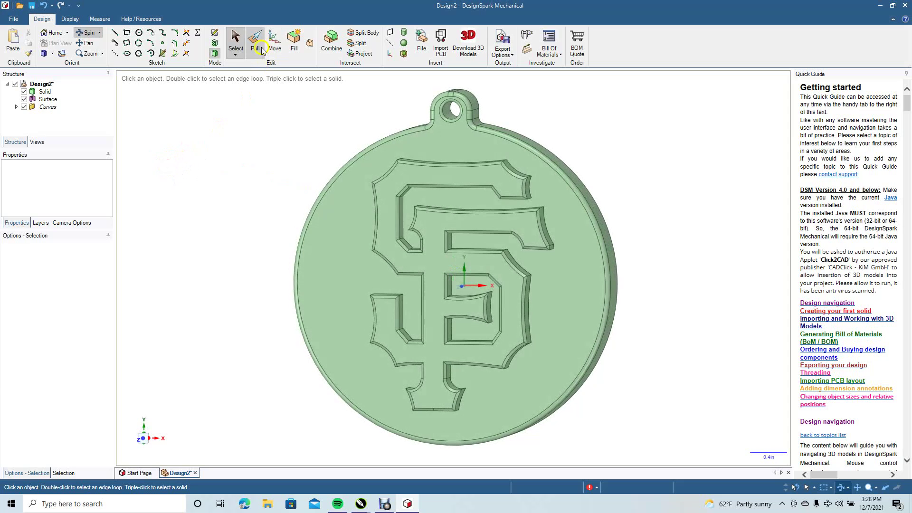
pyautogui.click(275, 42)
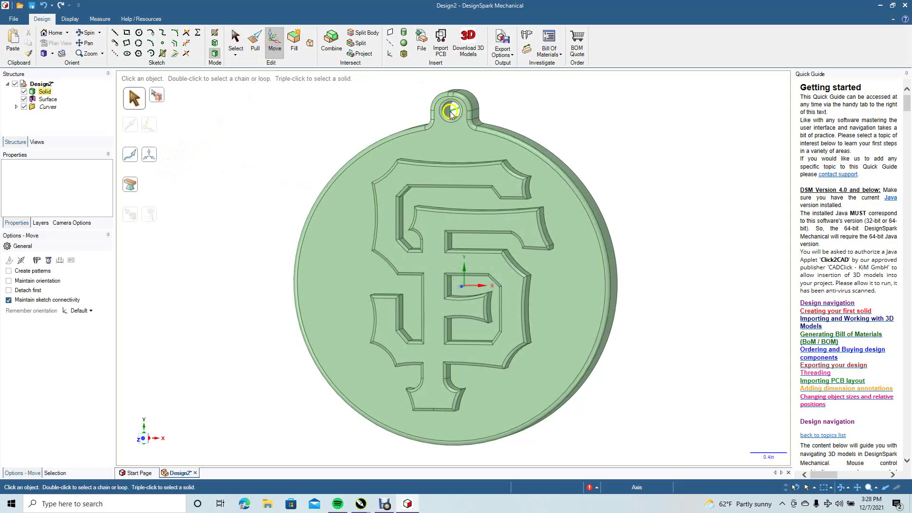
pyautogui.click(447, 114)
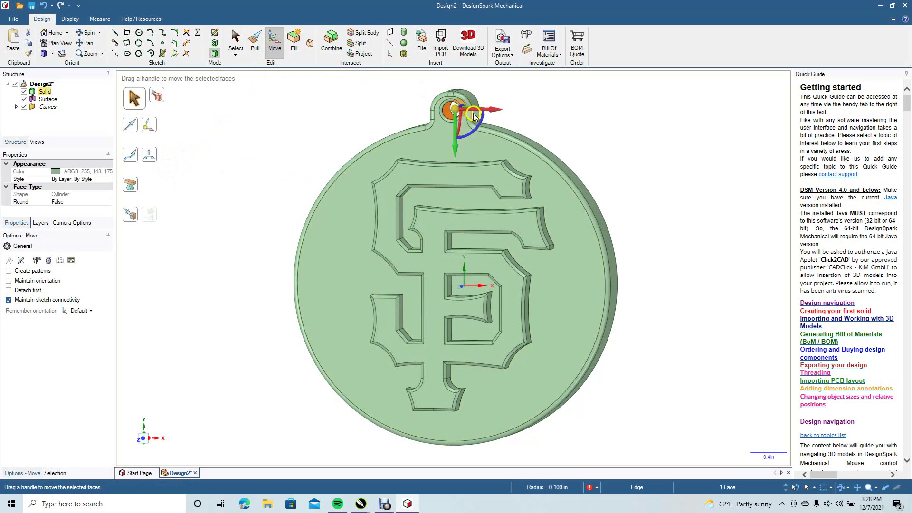
pyautogui.moveTo(456, 135); pyautogui.dragTo(455, 139)
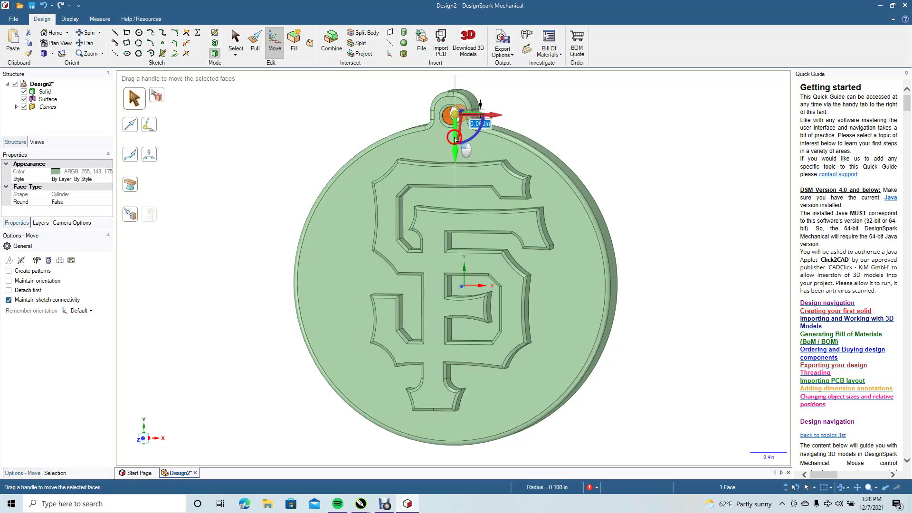
pyautogui.click(236, 40)
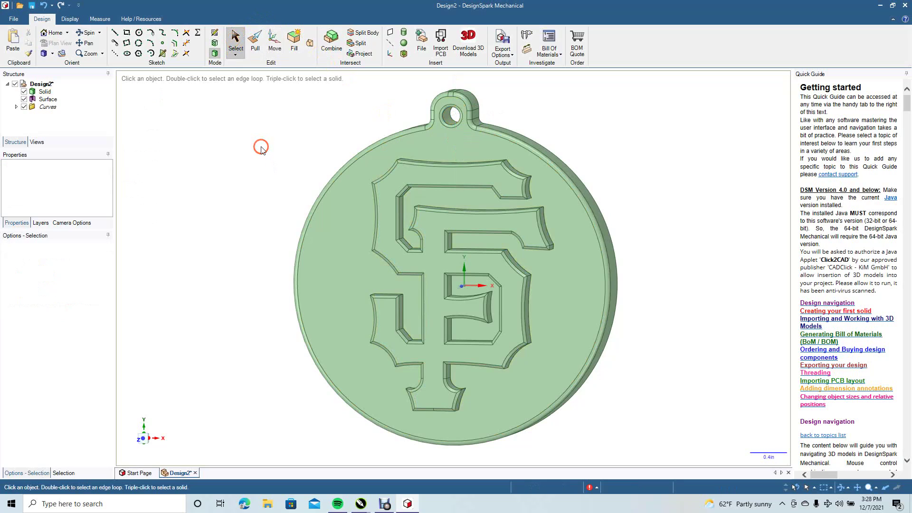
pyautogui.click(87, 32)
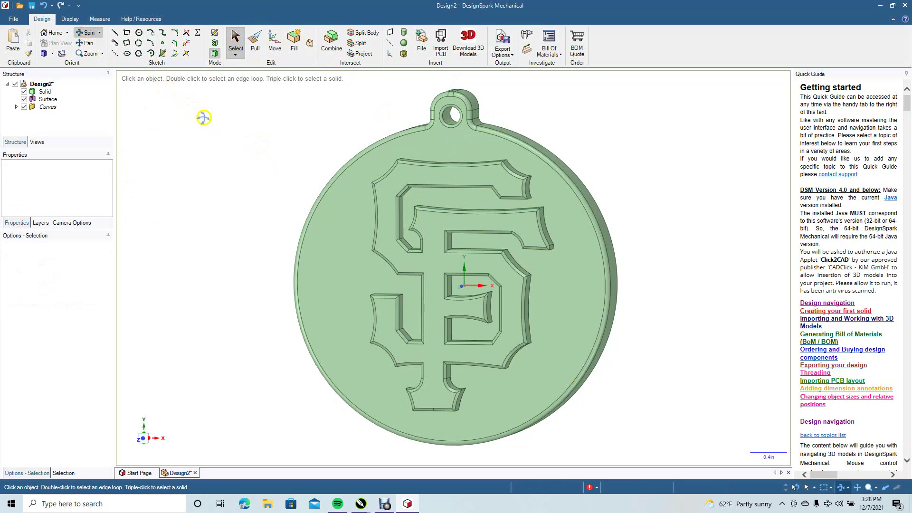
# Tilt the medallion to an angled view and select letter side faces and the front face to inspect relief
pyautogui.moveTo(204, 117); pyautogui.dragTo(216, 187)
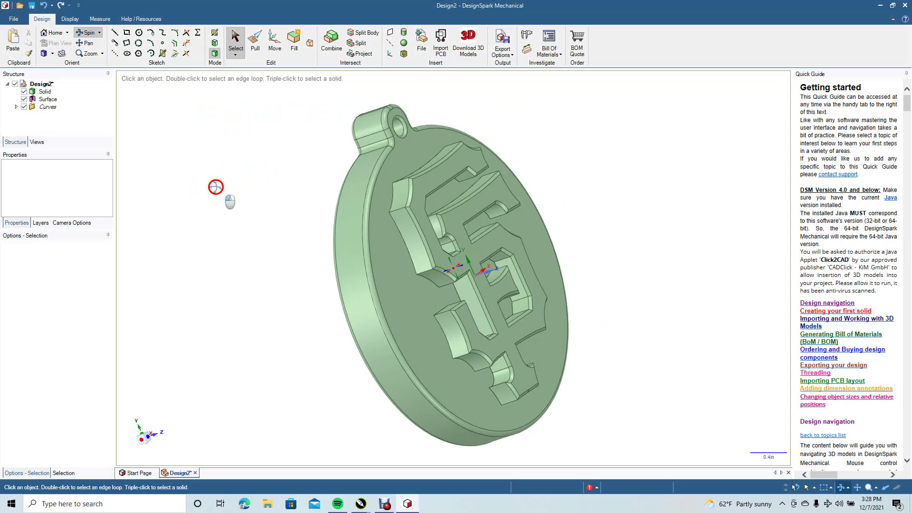
pyautogui.click(256, 42)
pyautogui.click(404, 224)
pyautogui.click(410, 257)
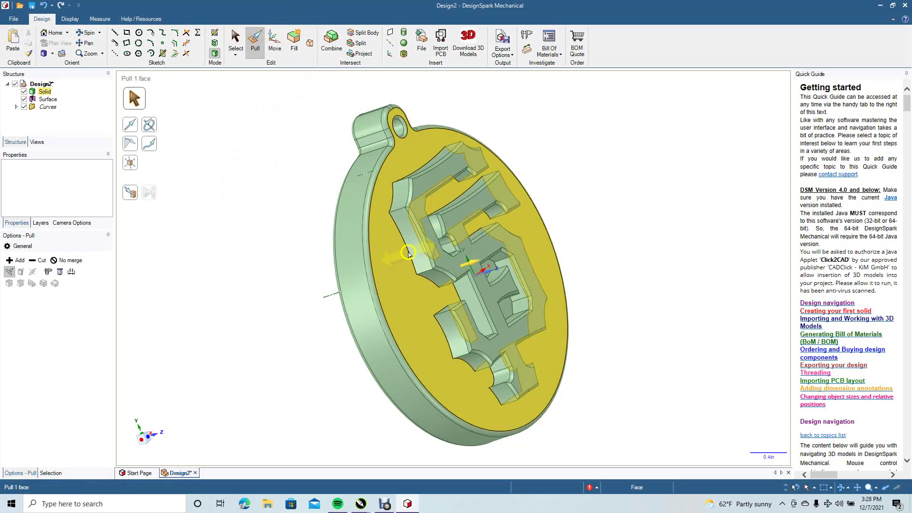
pyautogui.click(322, 168)
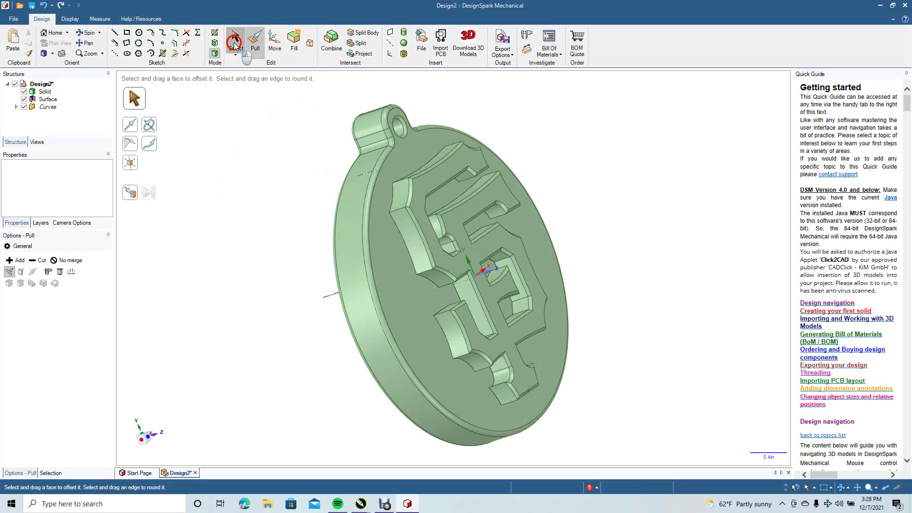
pyautogui.click(235, 42)
pyautogui.click(388, 248)
pyautogui.click(406, 241)
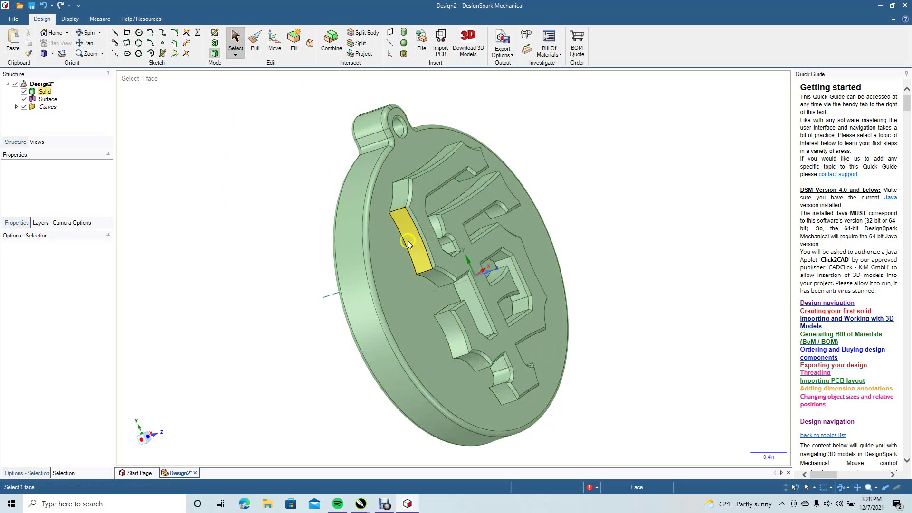
pyautogui.click(405, 242)
pyautogui.click(256, 135)
# Pick a curved letter face and the front face with Pull, then cancel with Esc
pyautogui.click(255, 42)
pyautogui.click(399, 205)
pyautogui.click(392, 199)
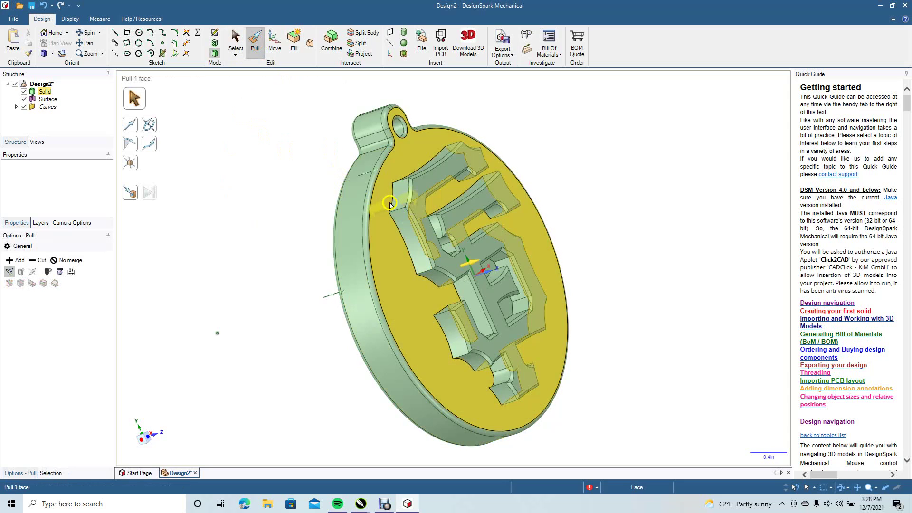
pyautogui.click(398, 203)
pyautogui.click(390, 197)
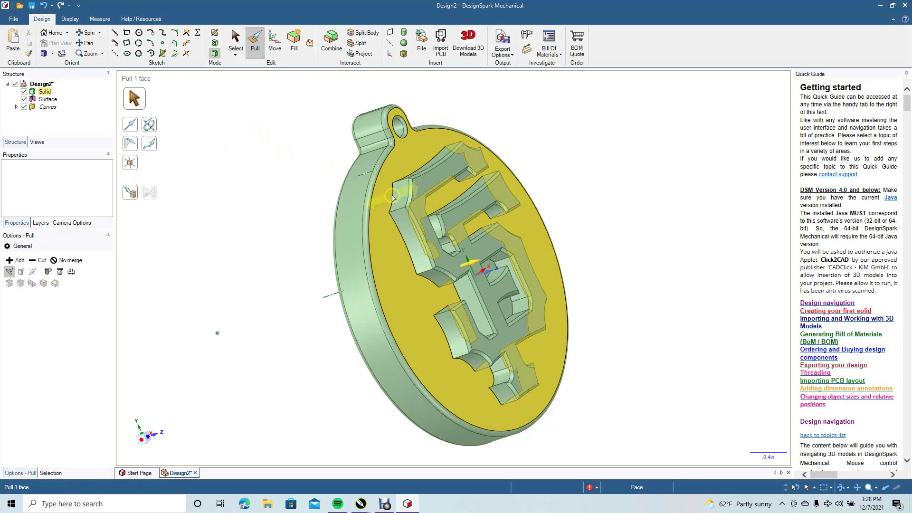
pyautogui.press('Escape')
pyautogui.click(235, 41)
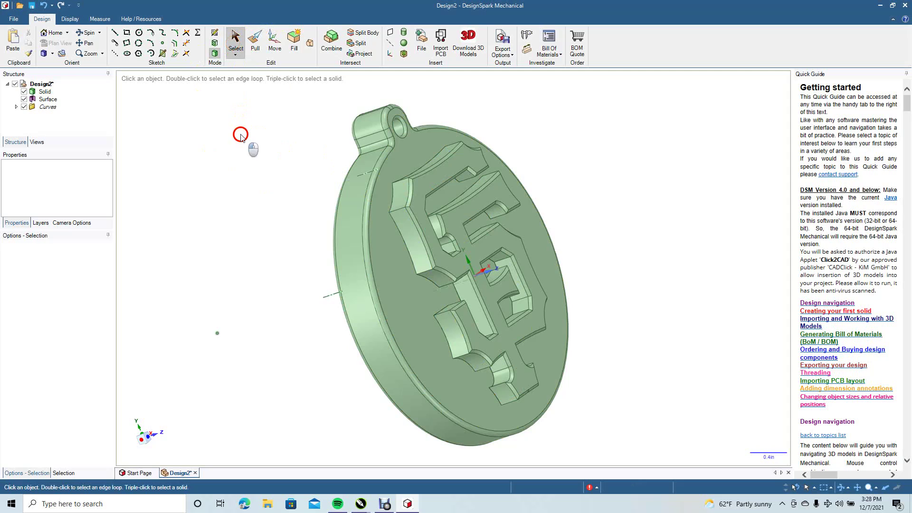
# Switch to the Top standard view, then reopen the view list for Isometric
pyautogui.click(53, 54)
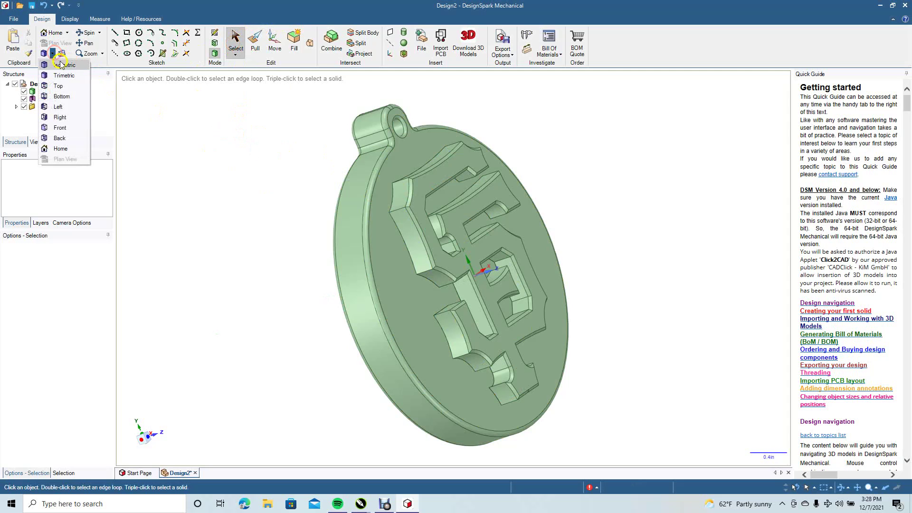
pyautogui.click(67, 85)
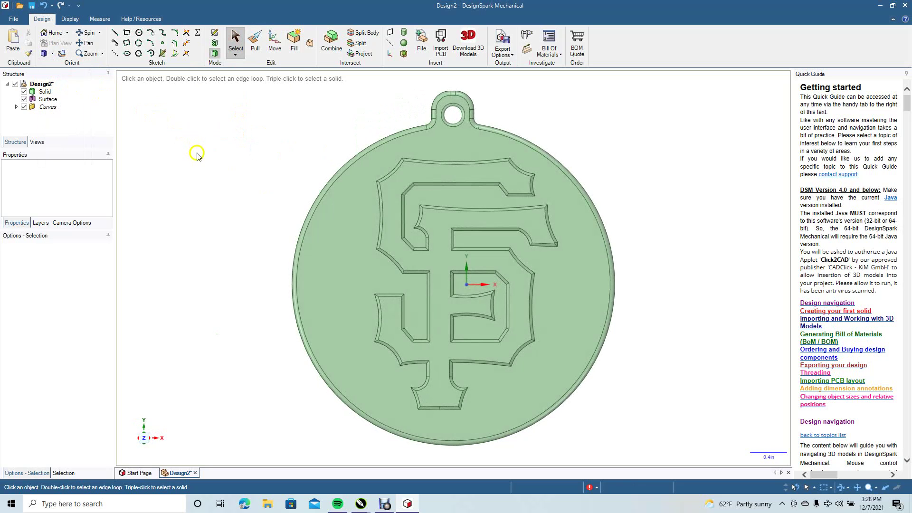
pyautogui.click(52, 53)
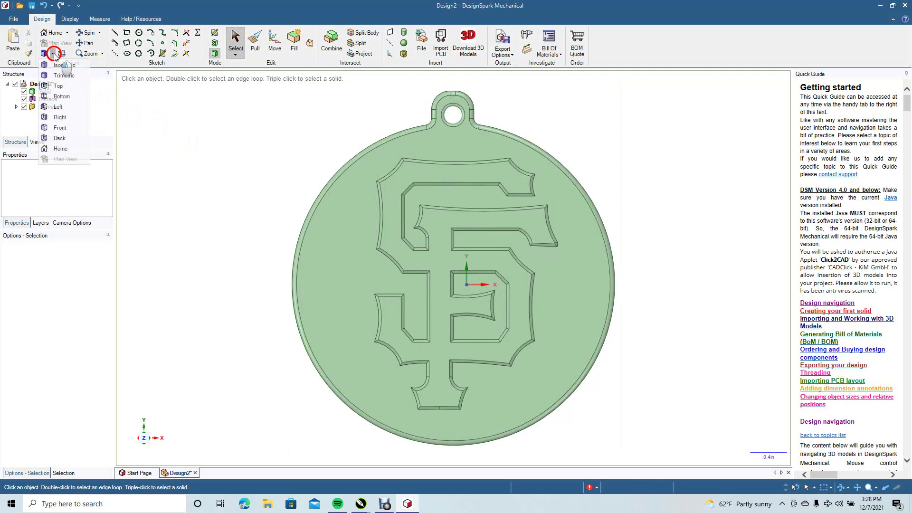